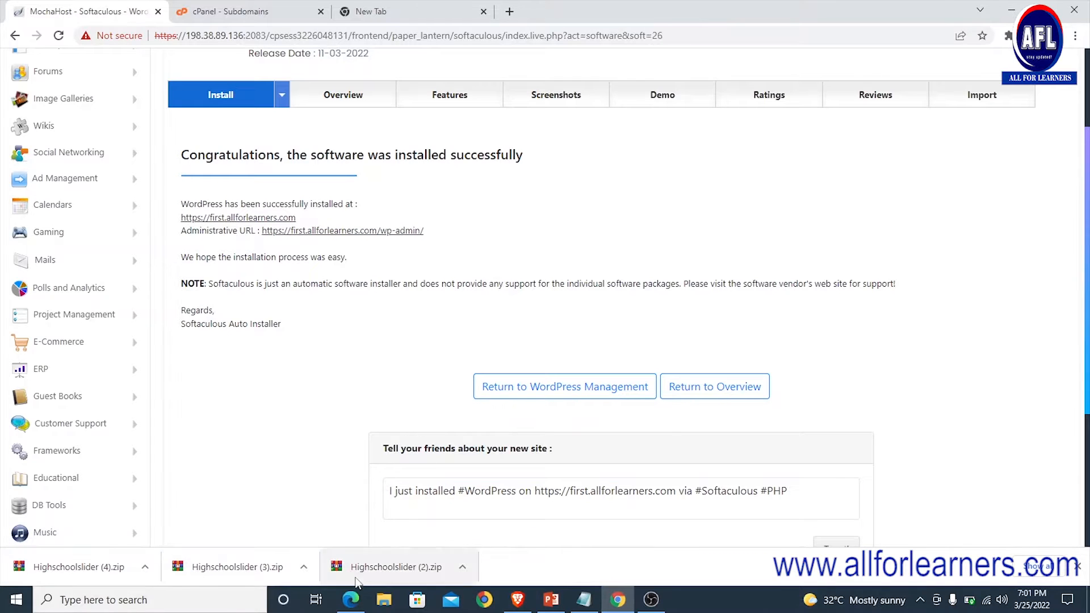
click(351, 600)
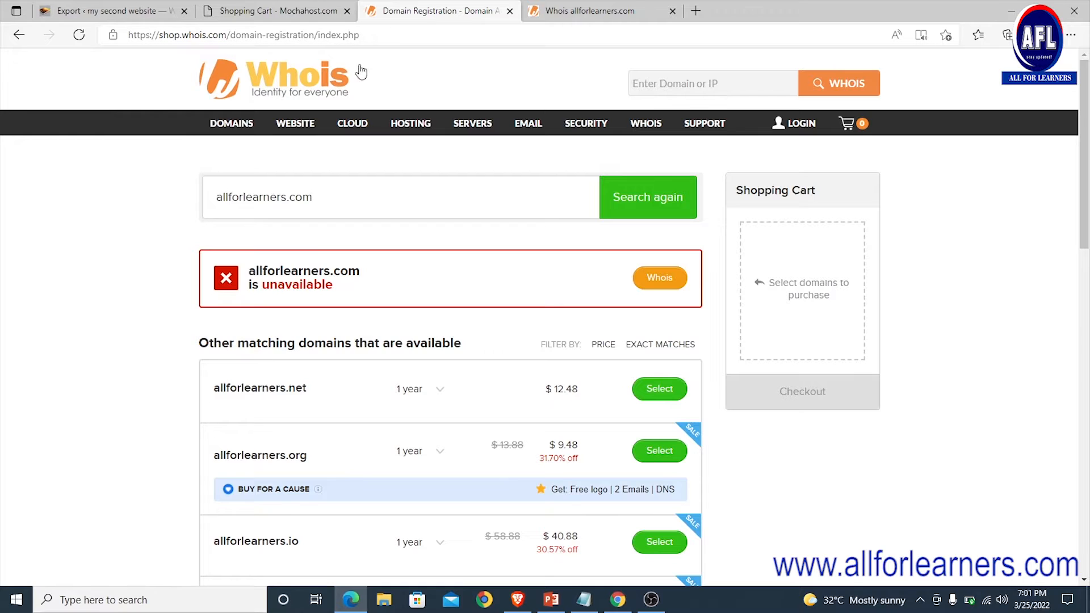
mouse_move(410, 123)
click(606, 597)
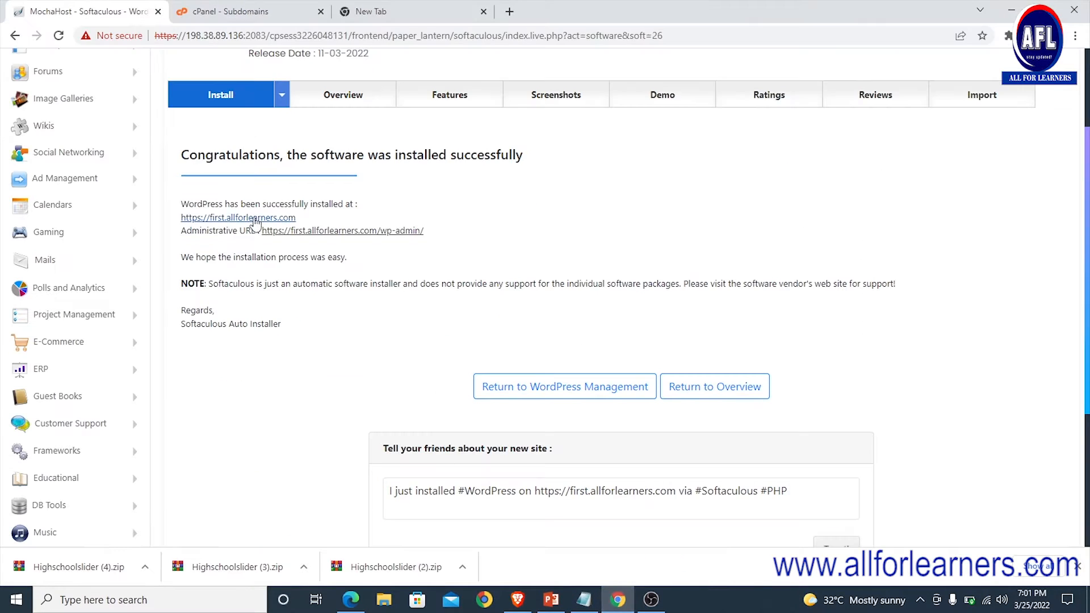
Open the new WordPress installation's administrative URL and its site address in separate tabs, and bring up the admin dashboard
right_click(343, 231)
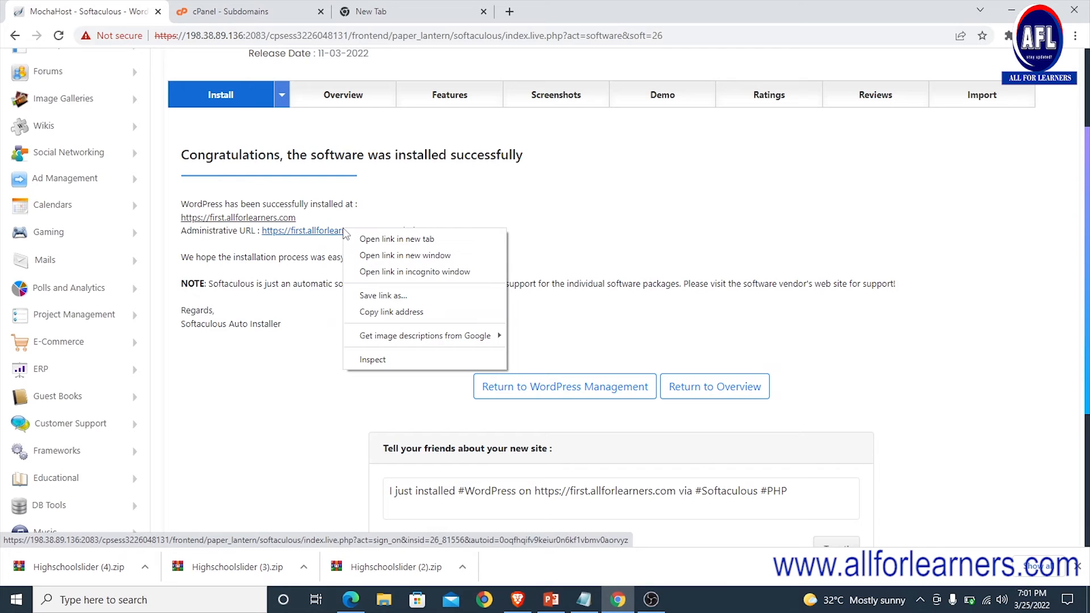
click(415, 240)
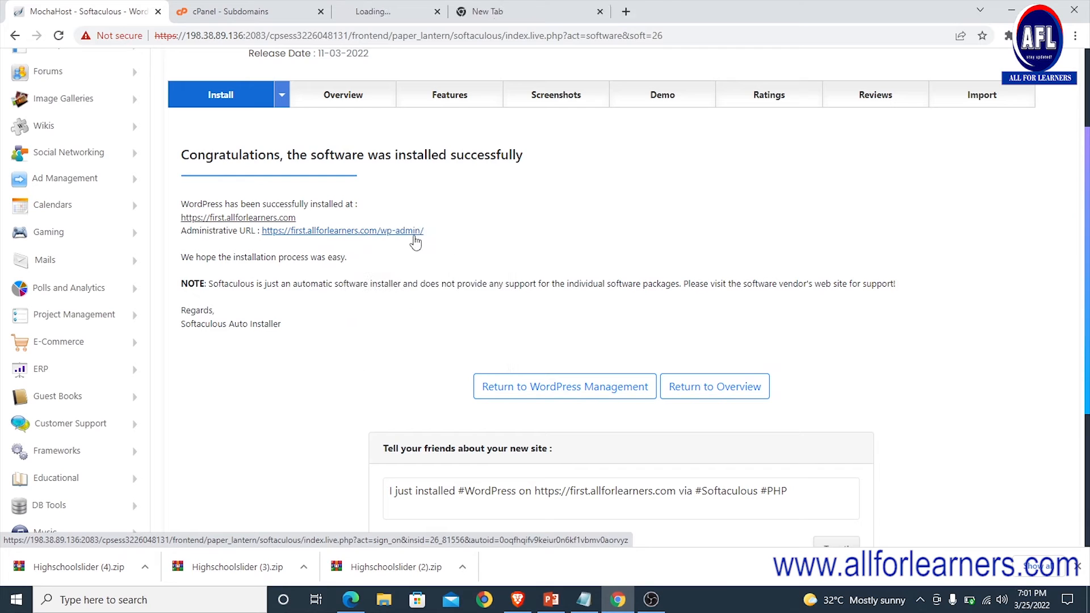
right_click(257, 221)
click(301, 230)
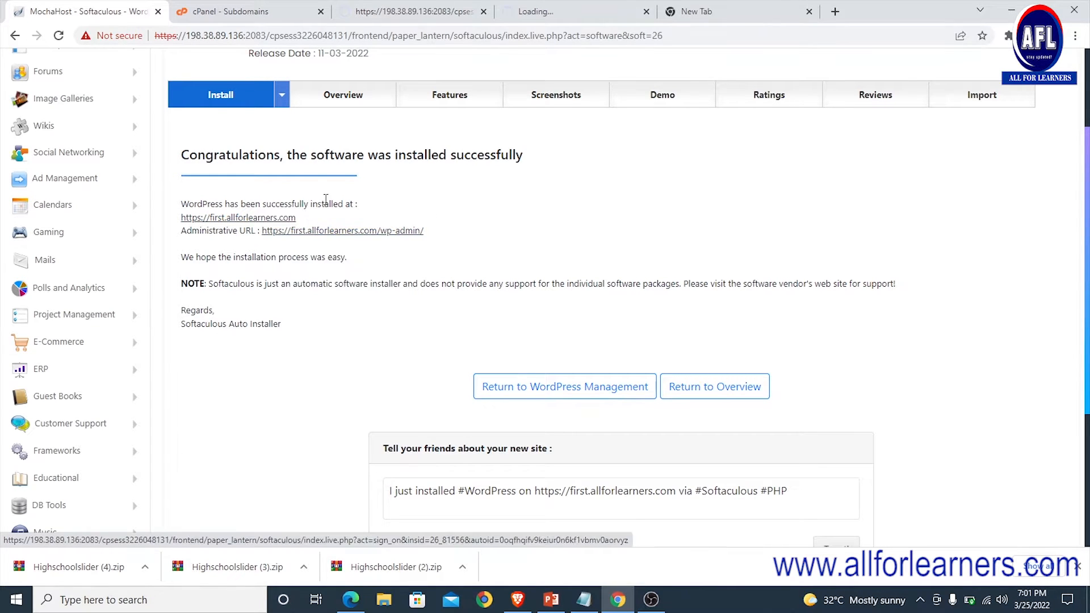
click(404, 17)
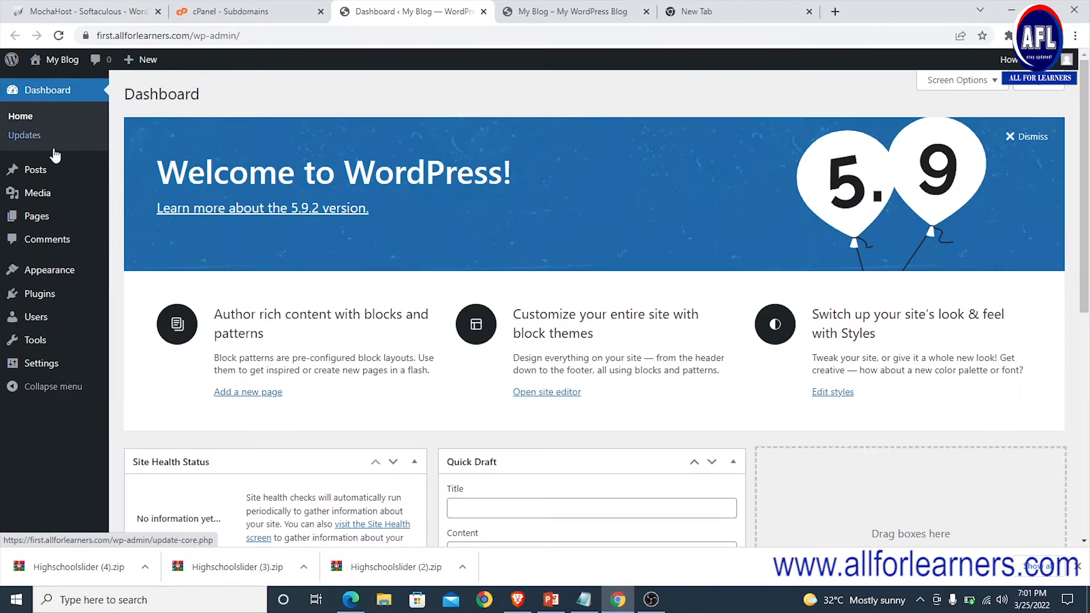
scroll(89, 232, down, 6)
scroll(95, 269, up, 6)
mouse_move(19, 179)
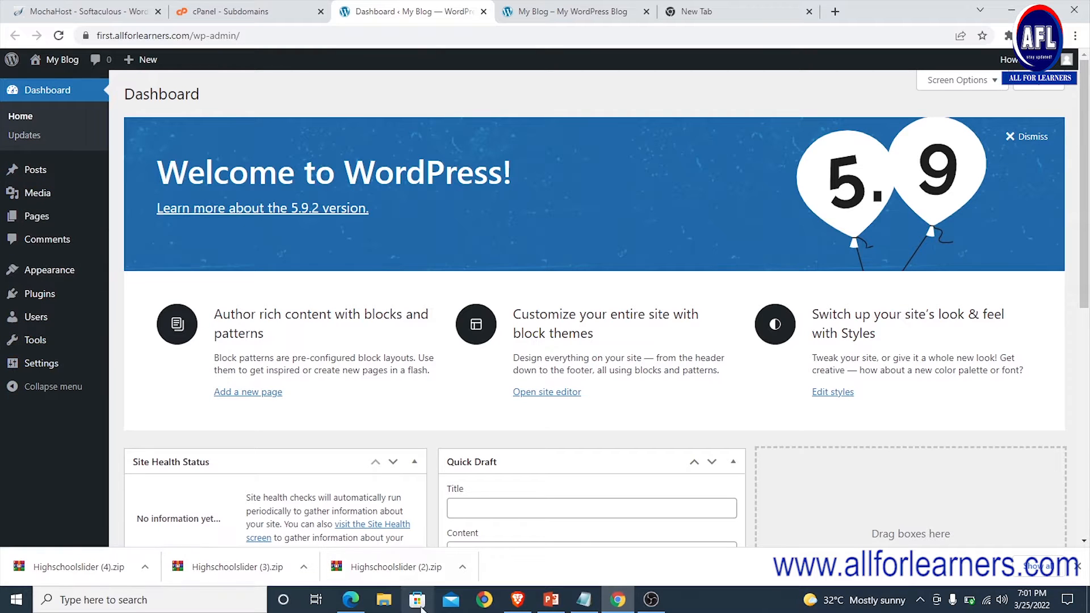
click(351, 599)
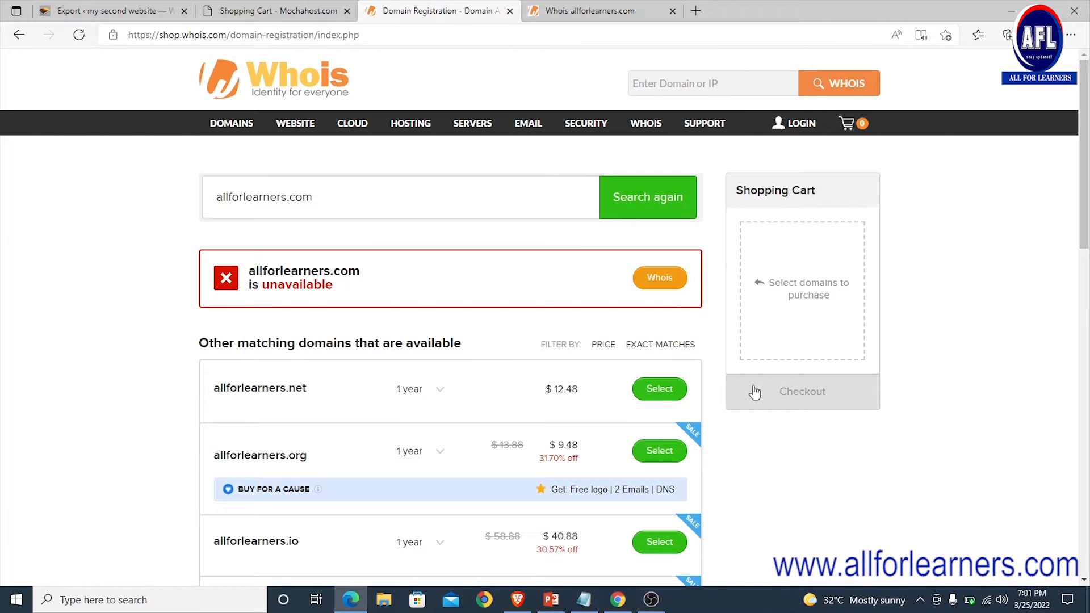
click(1001, 16)
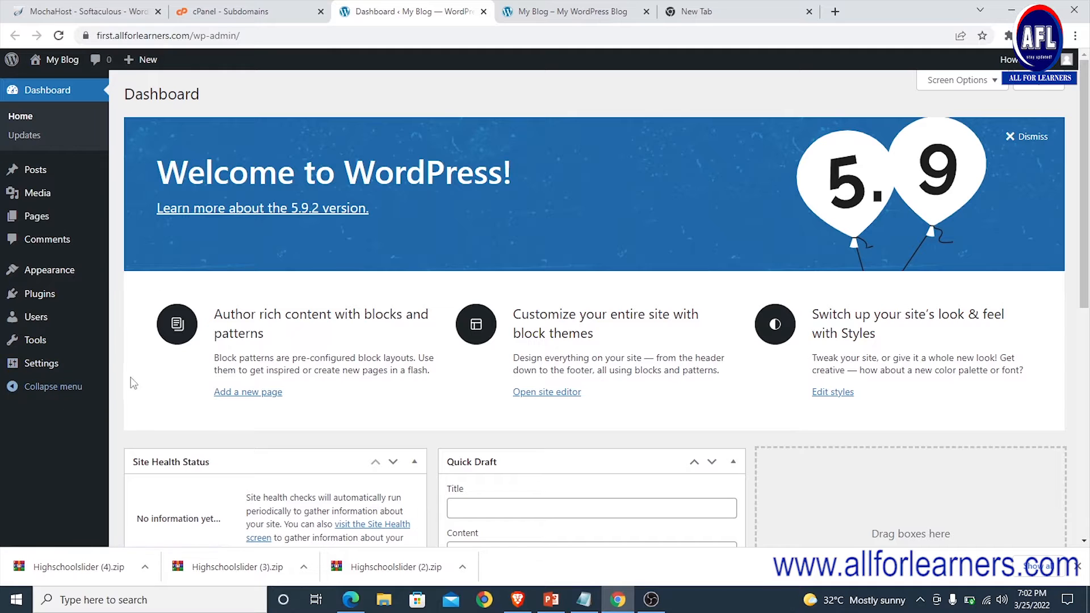
Look over the home page of the newly installed site at first.allforlearners.com
click(557, 10)
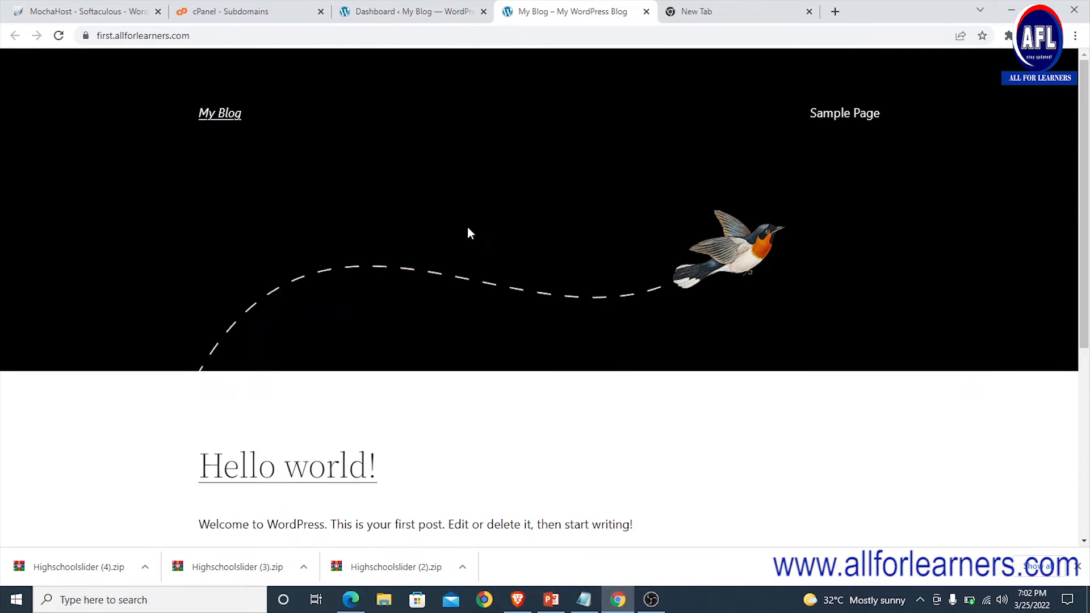
scroll(467, 230, down, 5)
scroll(466, 230, up, 5)
scroll(465, 231, down, 5)
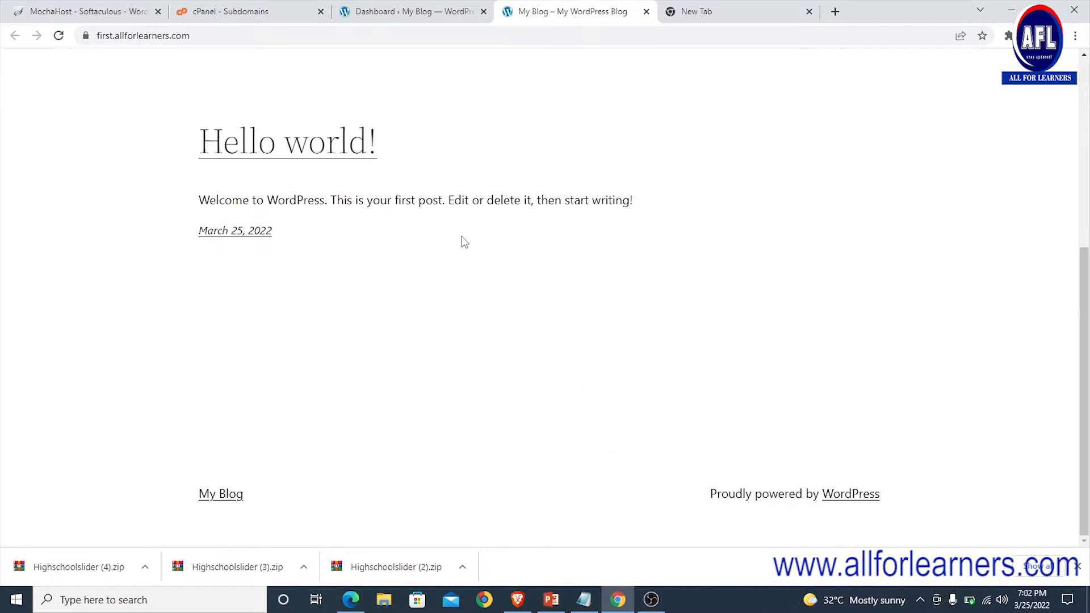
scroll(464, 242, up, 5)
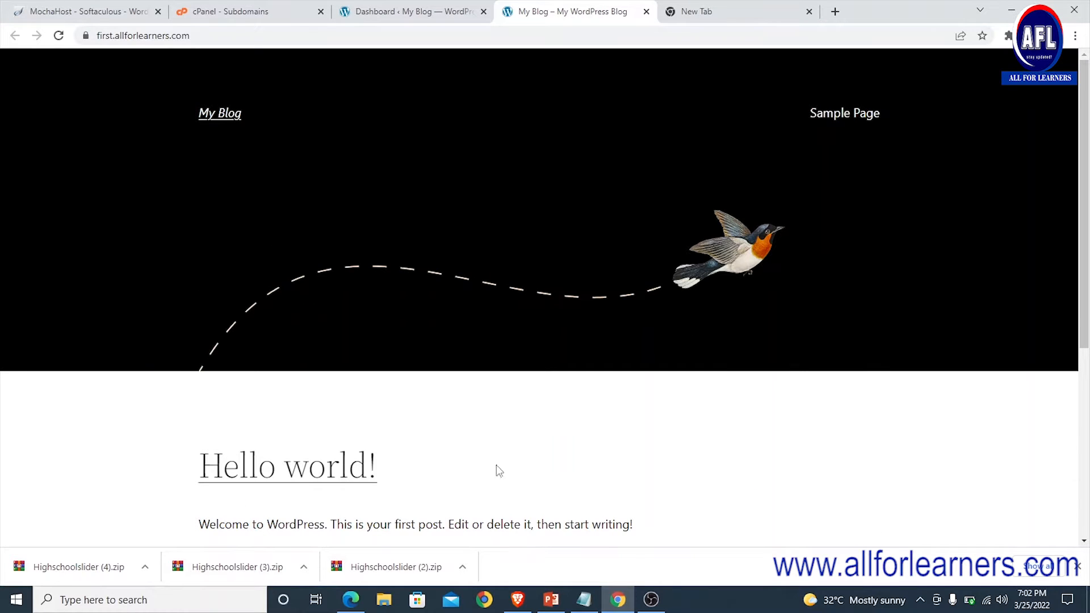
Consult the PowerPoint slide on importing designs to a live host and return to the live site's WordPress dashboard in Chrome
click(409, 12)
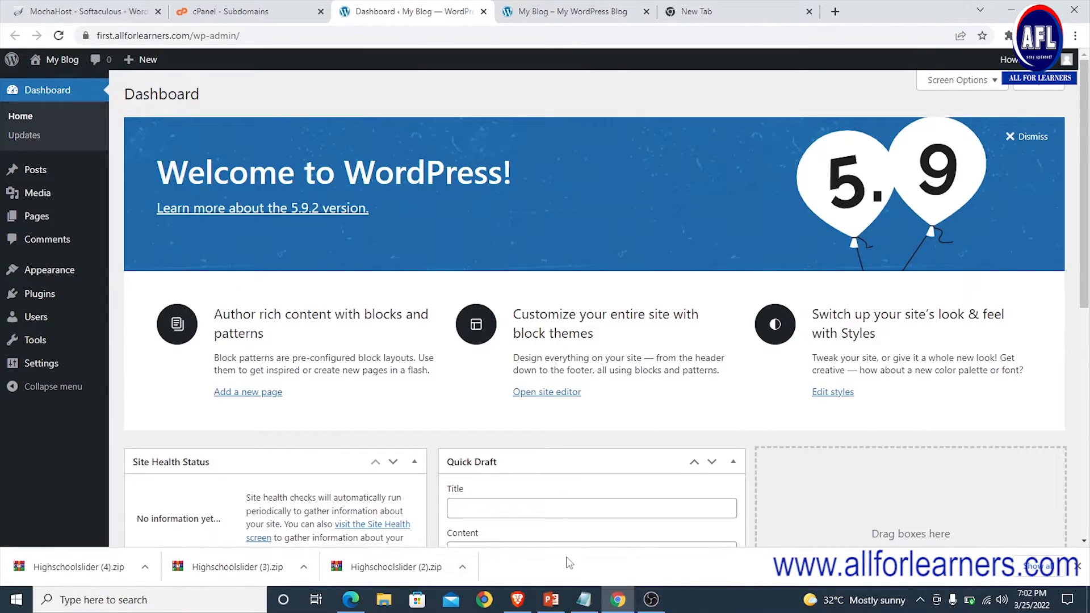
click(551, 600)
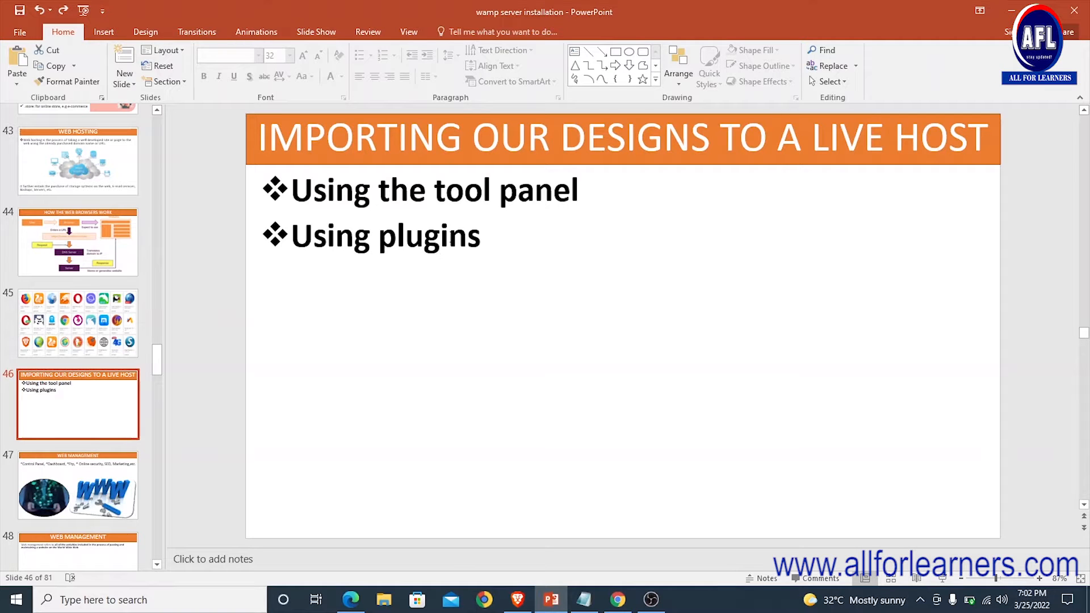
click(618, 599)
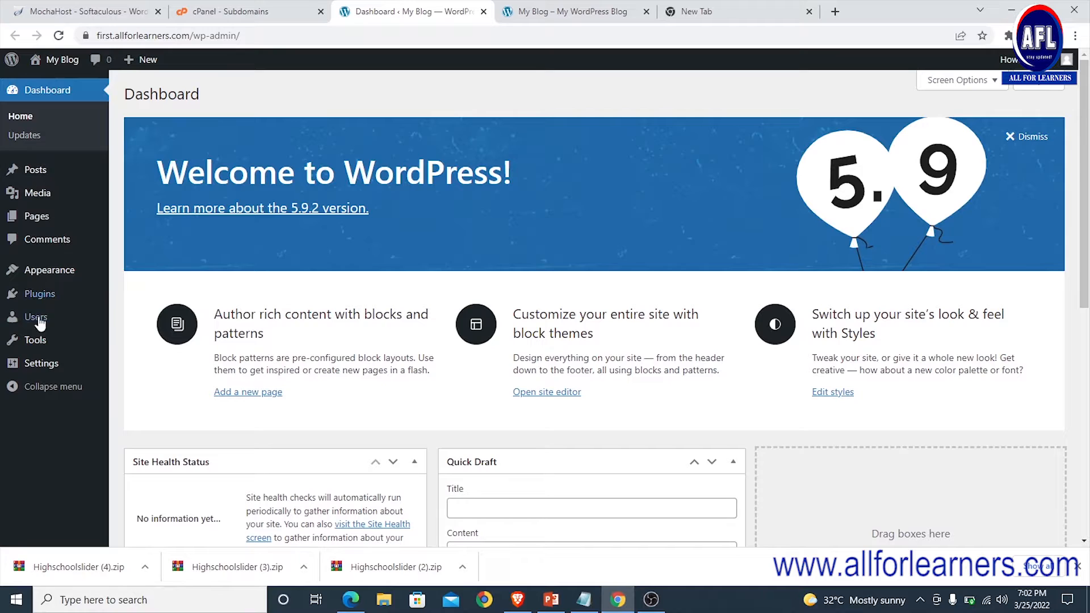
Install the WordPress importer from the site's import tools and run it
mouse_move(52, 343)
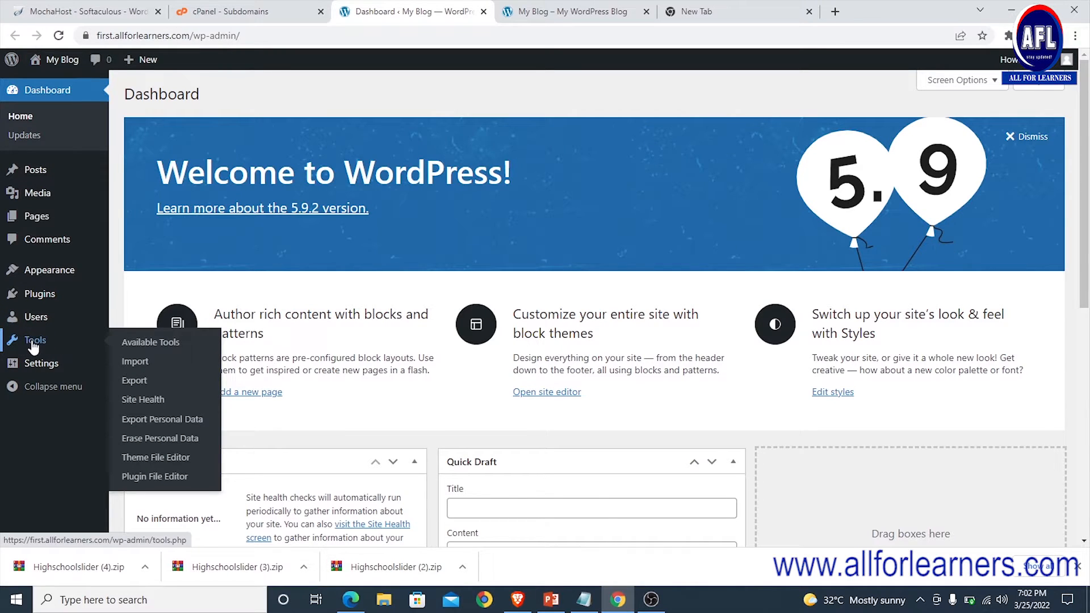
click(134, 368)
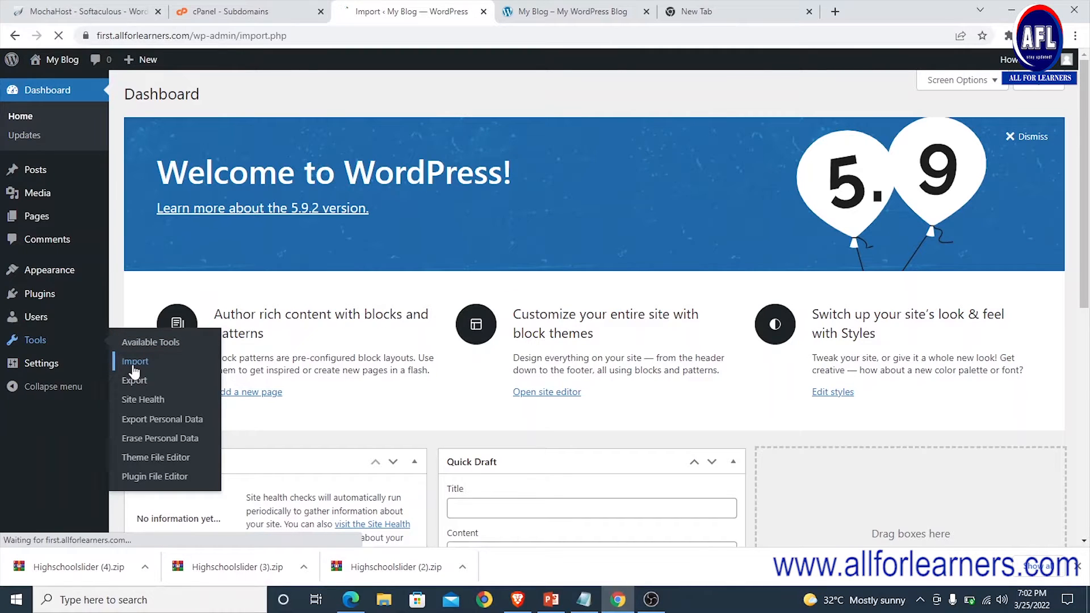
scroll(238, 273, down, 1)
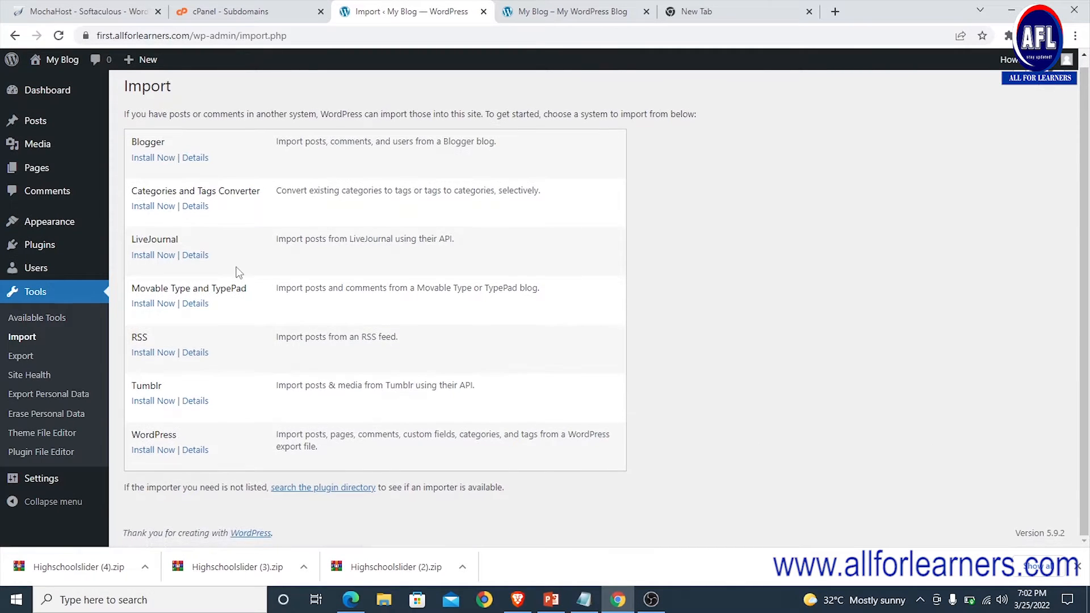
click(158, 455)
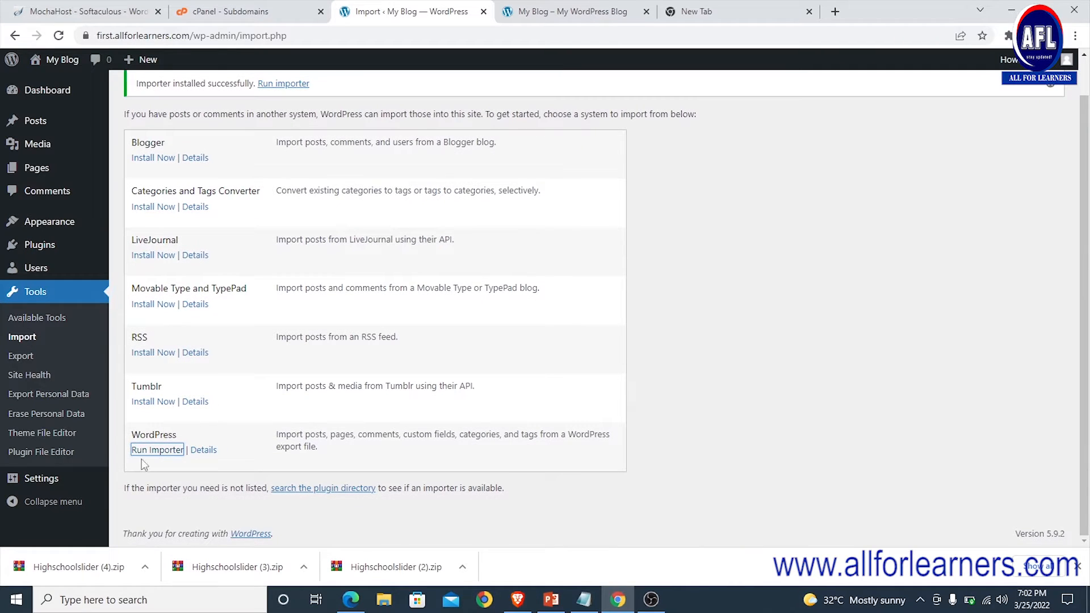
click(144, 451)
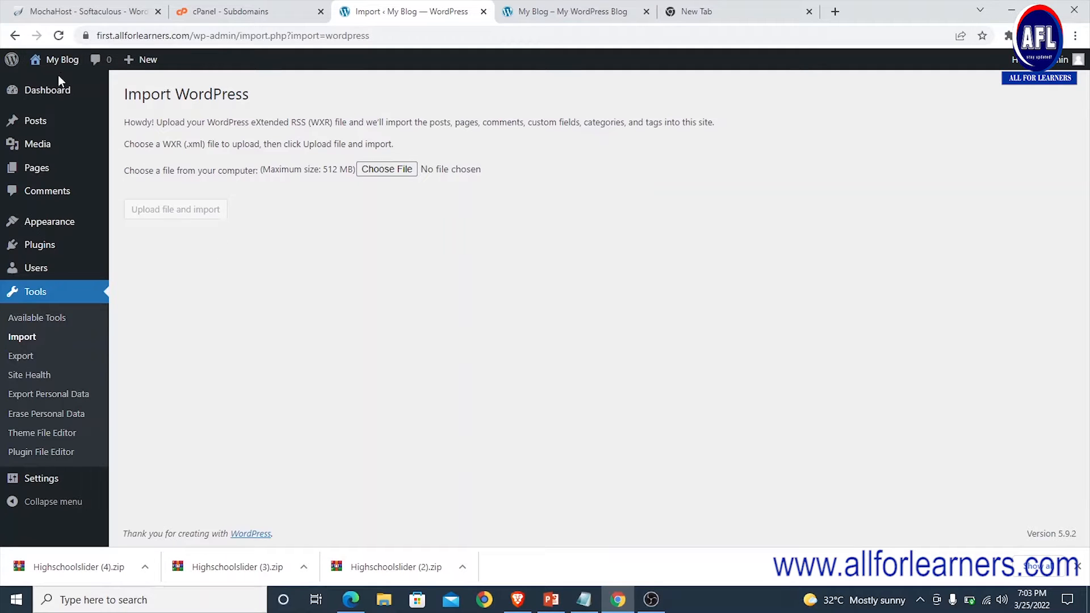
Switch to Edge to view the local site's All-in-One WP Migration export page, and return to the live site in Chrome
mouse_move(44, 228)
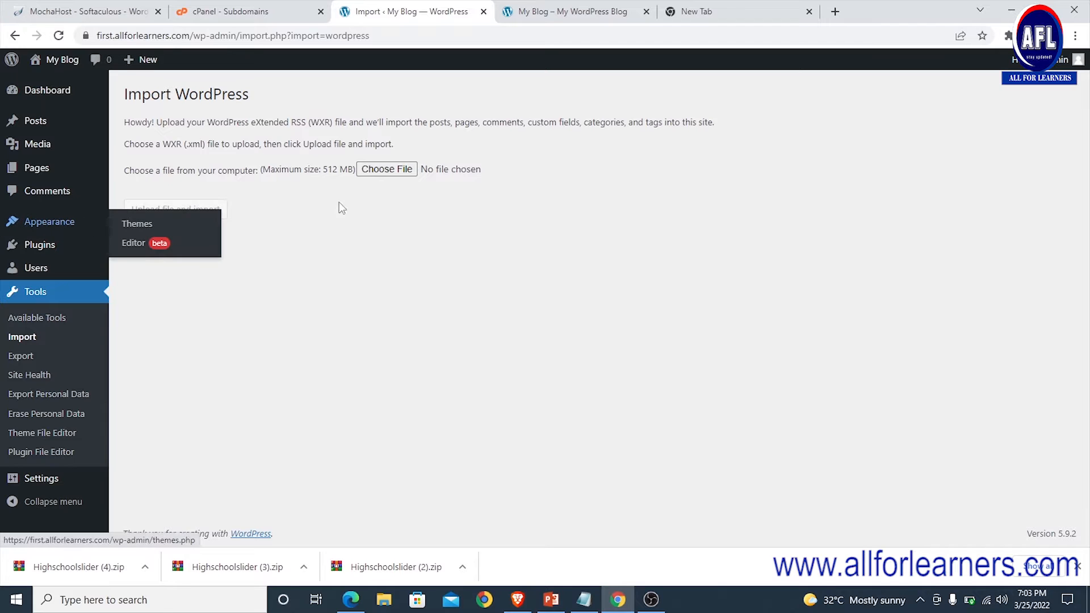
click(351, 598)
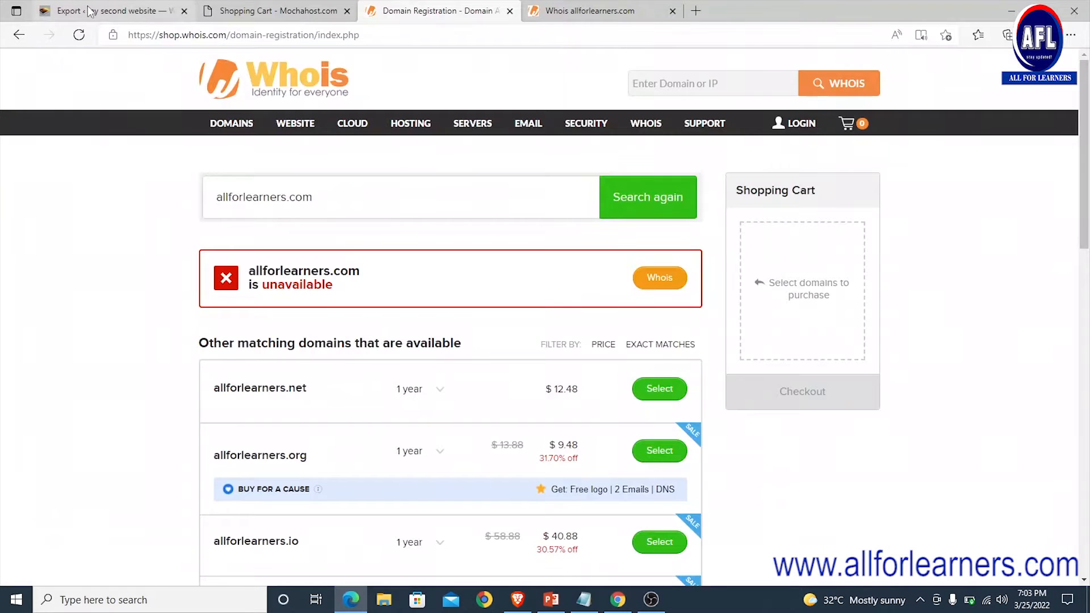
click(89, 11)
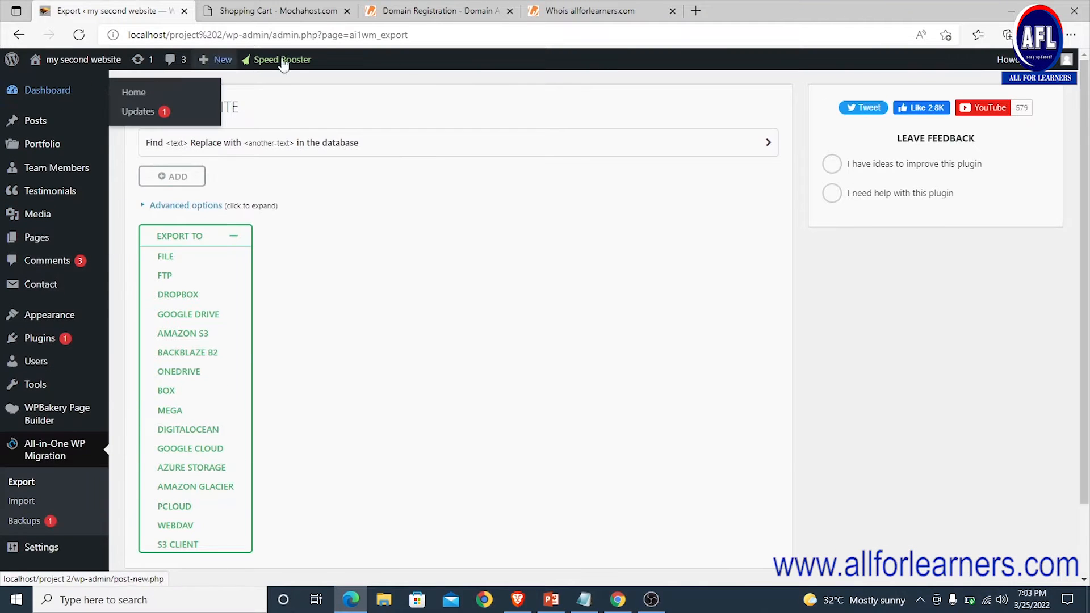
click(1010, 13)
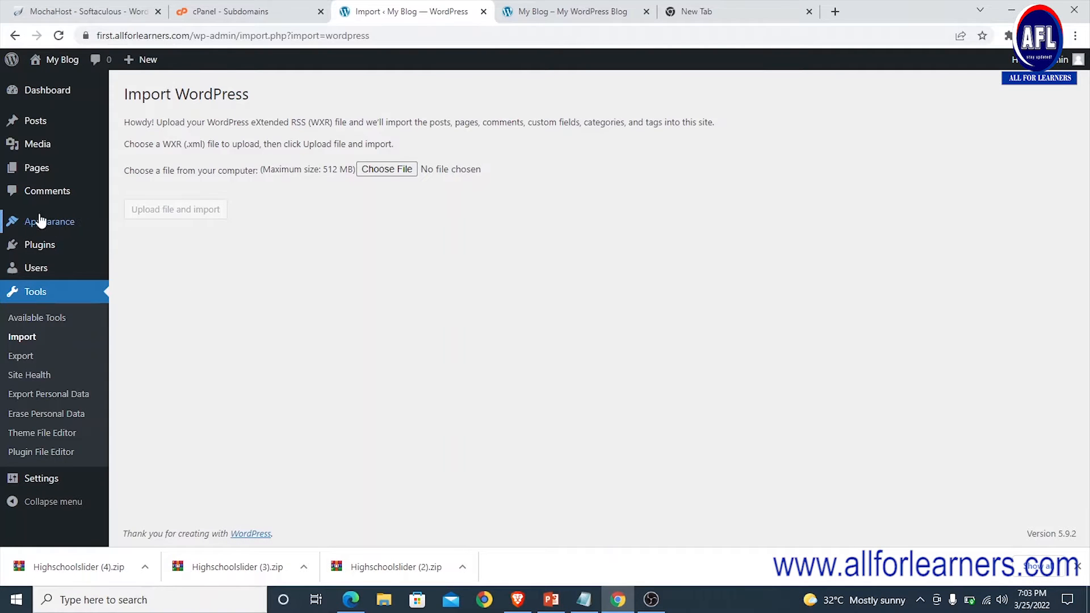
Open the form for uploading a new theme to the live site
click(126, 226)
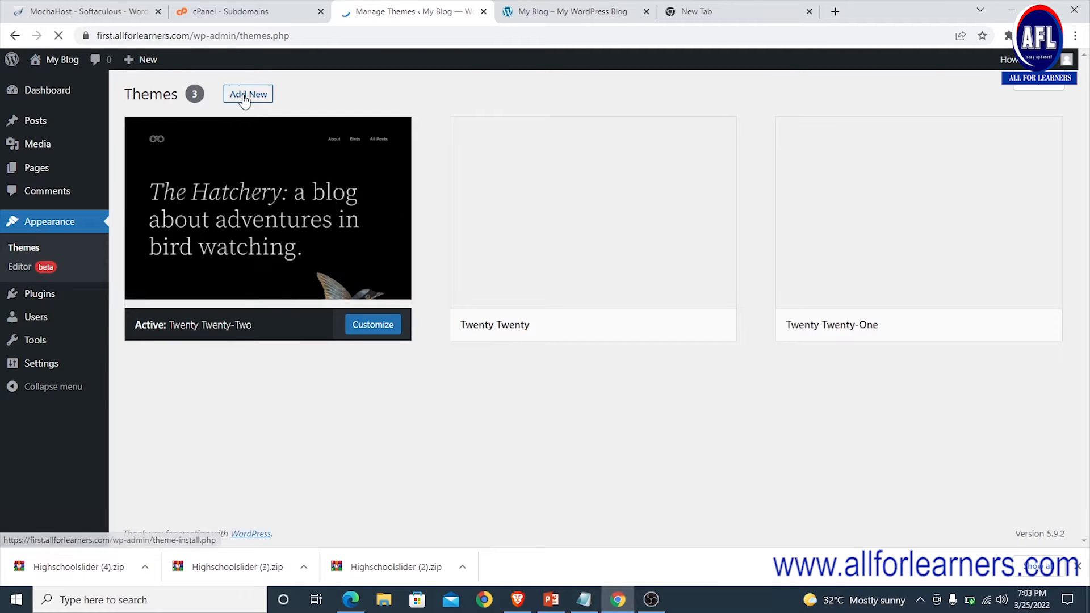
click(244, 97)
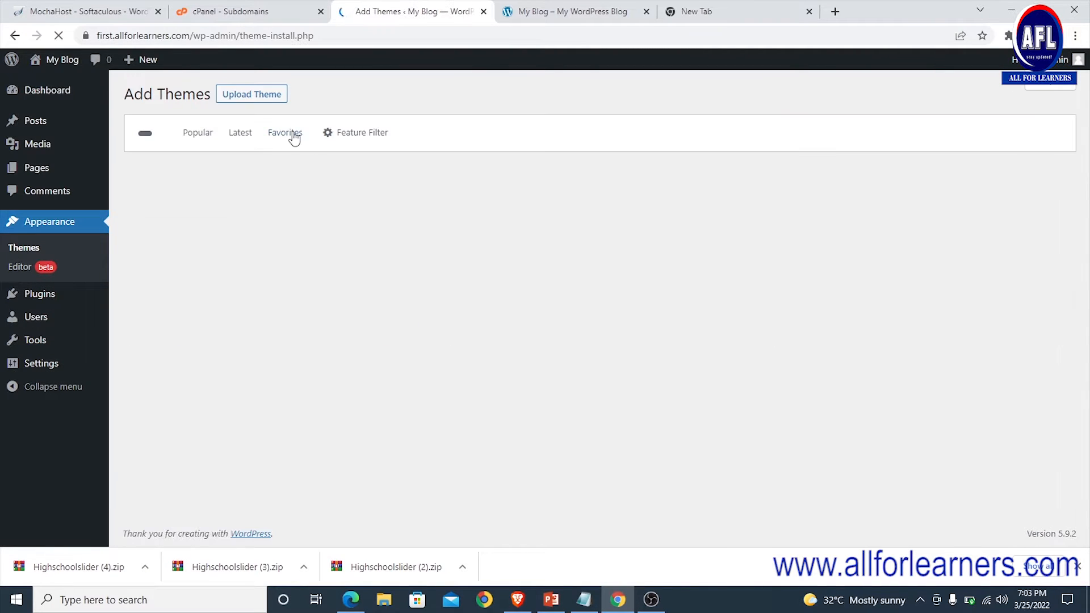
click(232, 98)
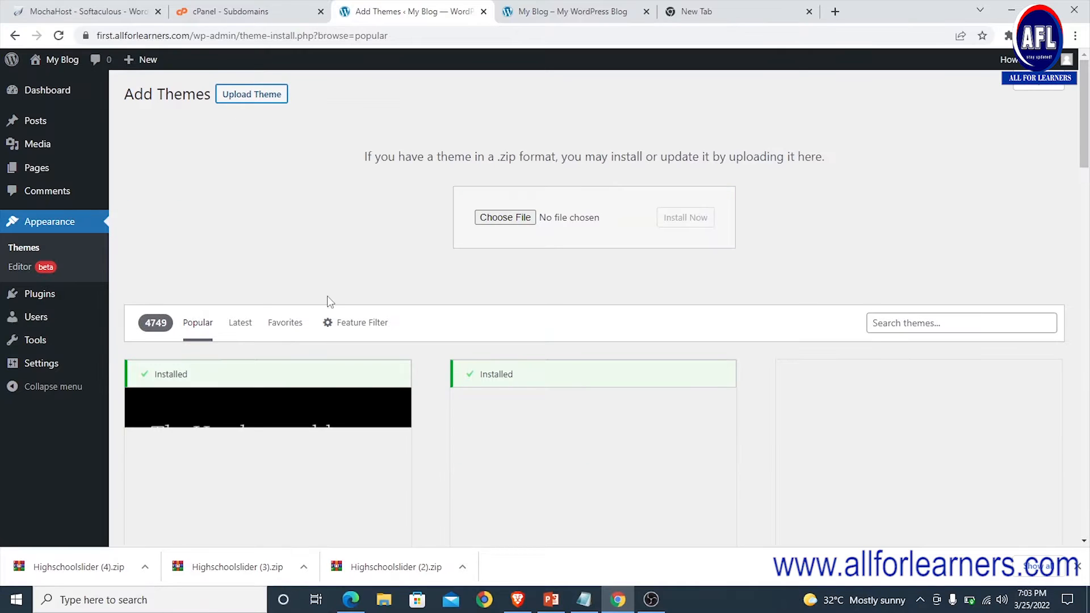
Install the theme from revaldak_v_2.0.zip, found under web project > paid > project 1 theme on the Desktop, and activate it
click(493, 221)
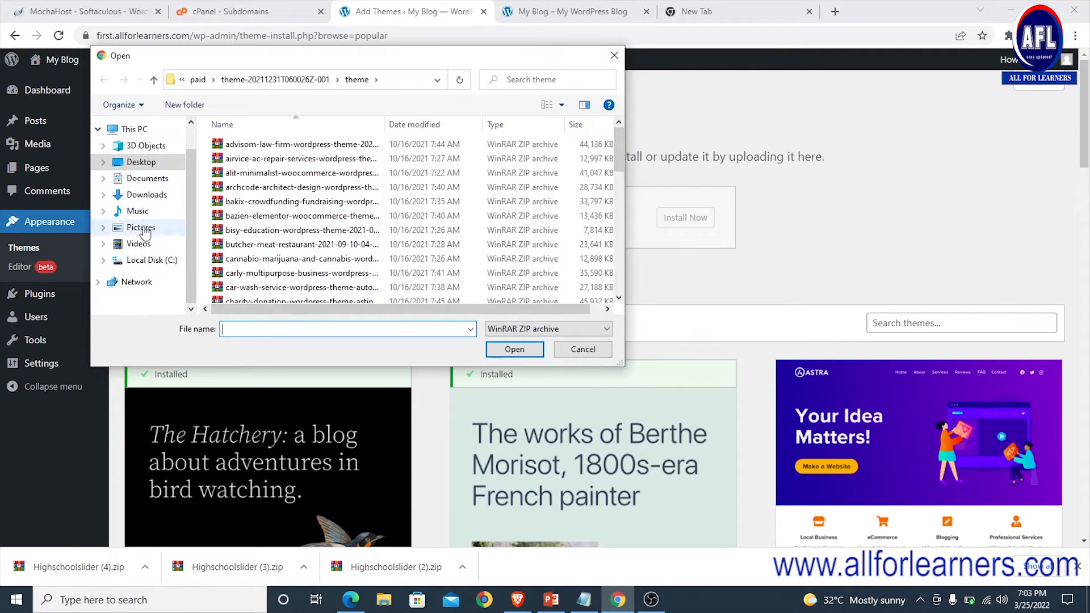
scroll(142, 239, up, 1)
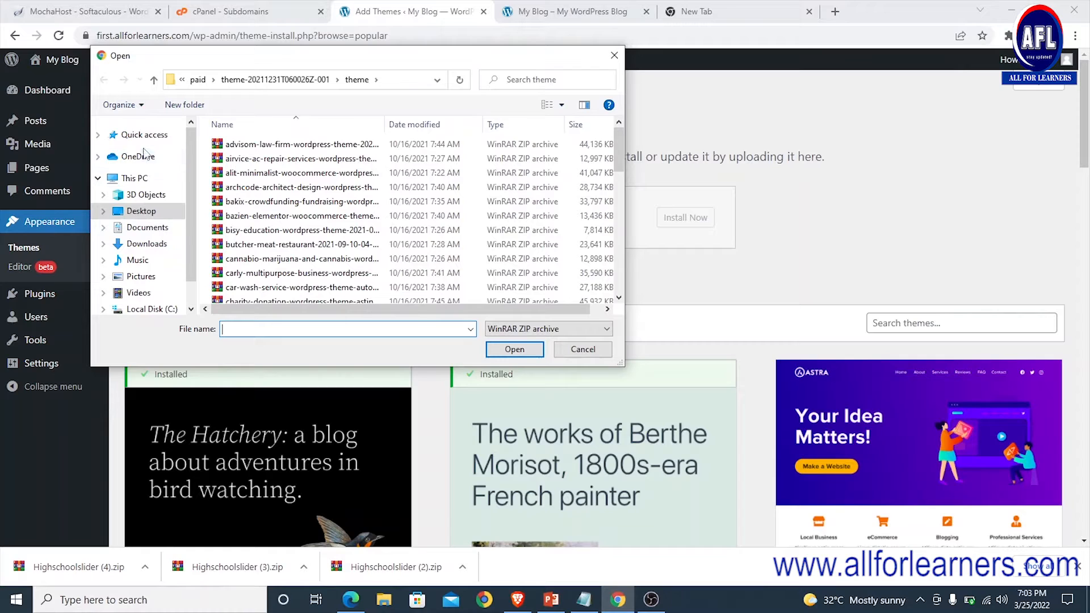
click(141, 211)
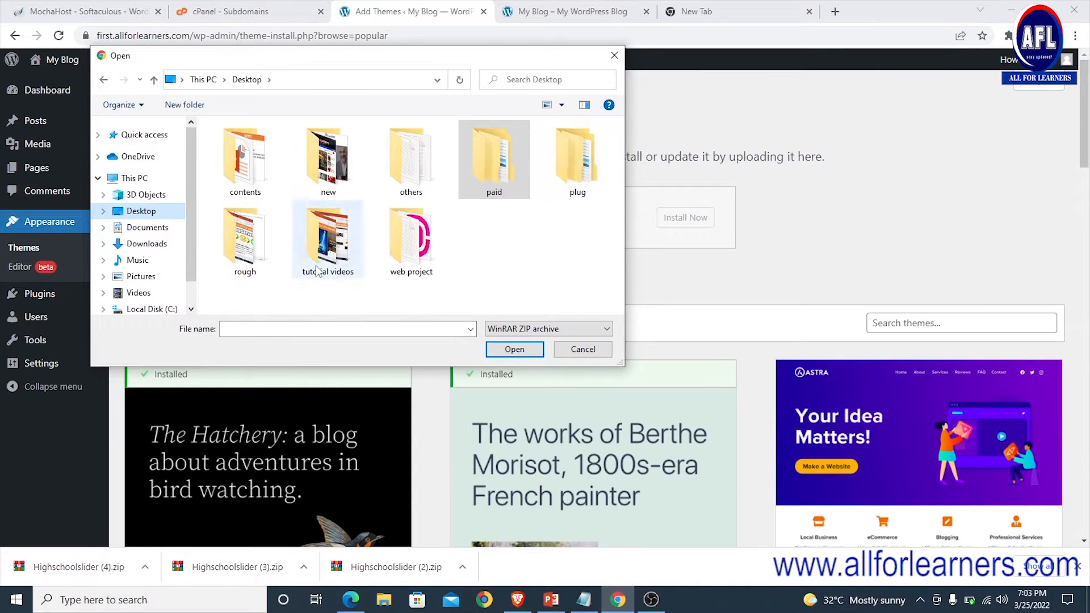
double_click(401, 240)
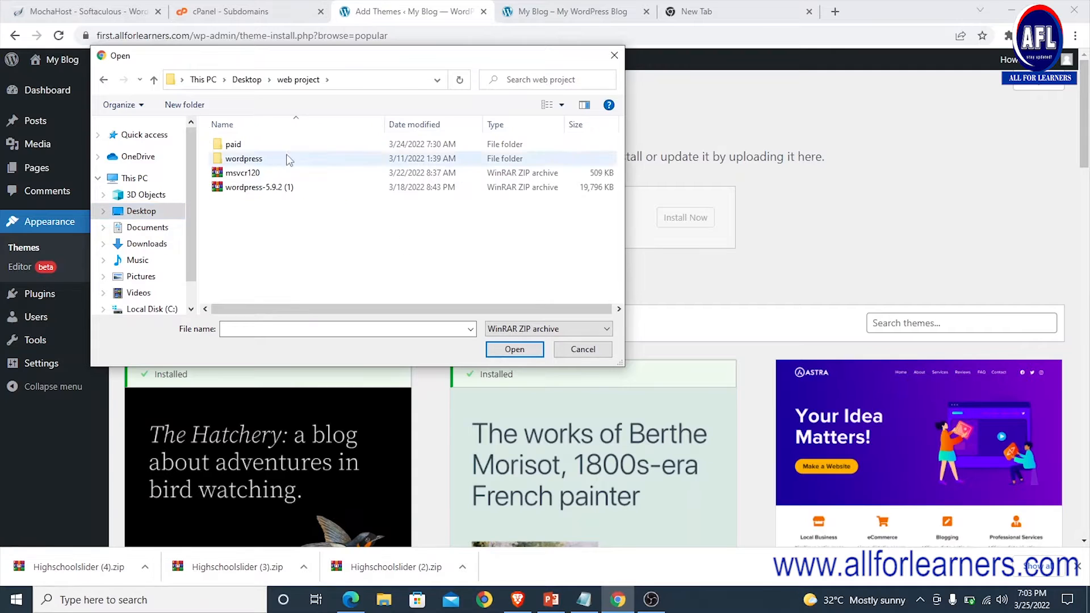
double_click(248, 144)
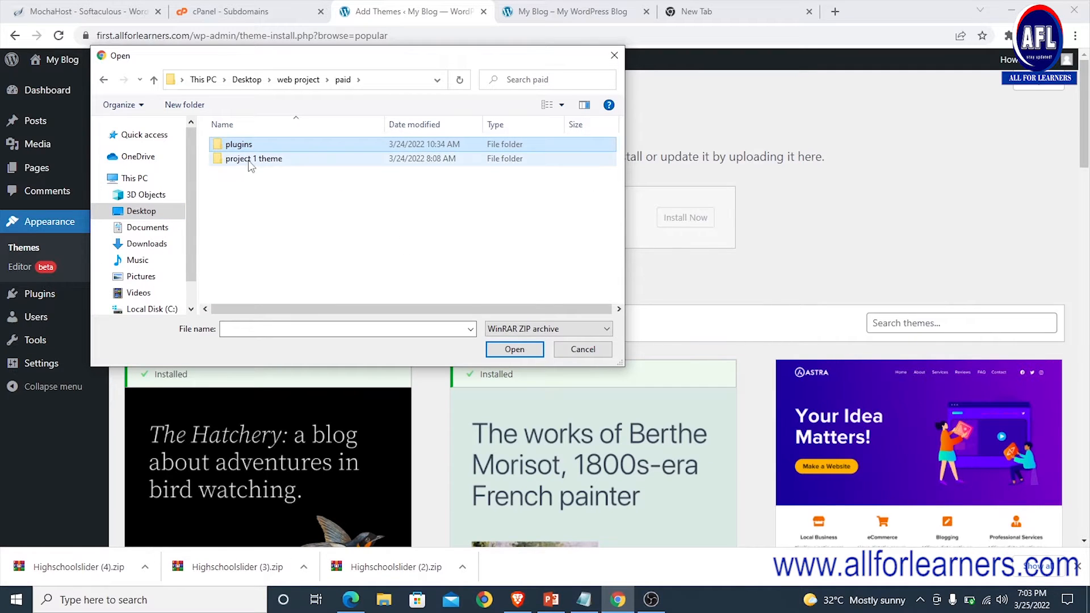
double_click(247, 160)
double_click(251, 158)
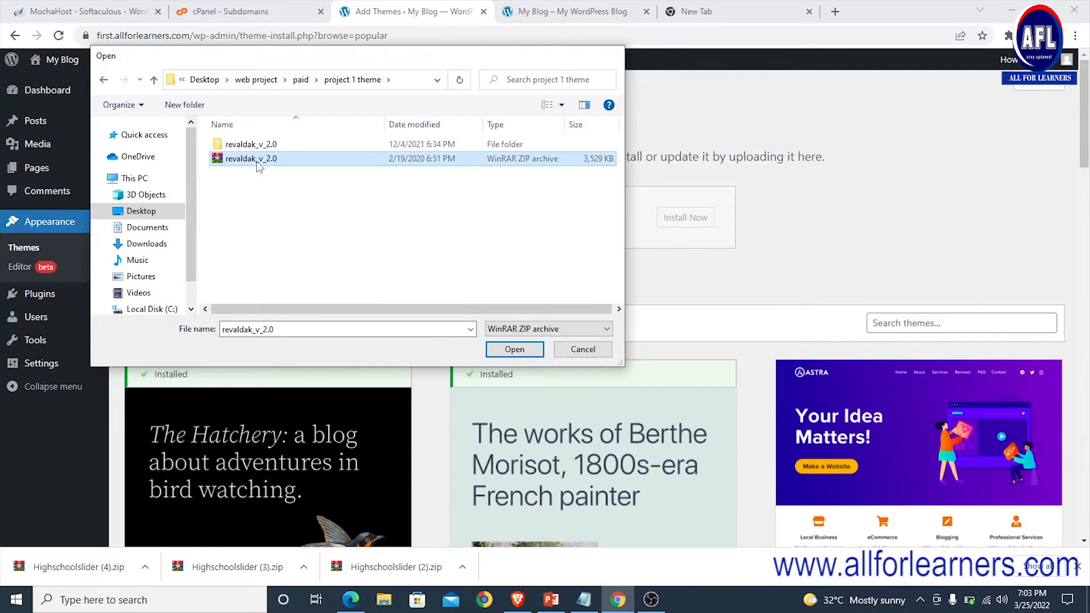
click(685, 217)
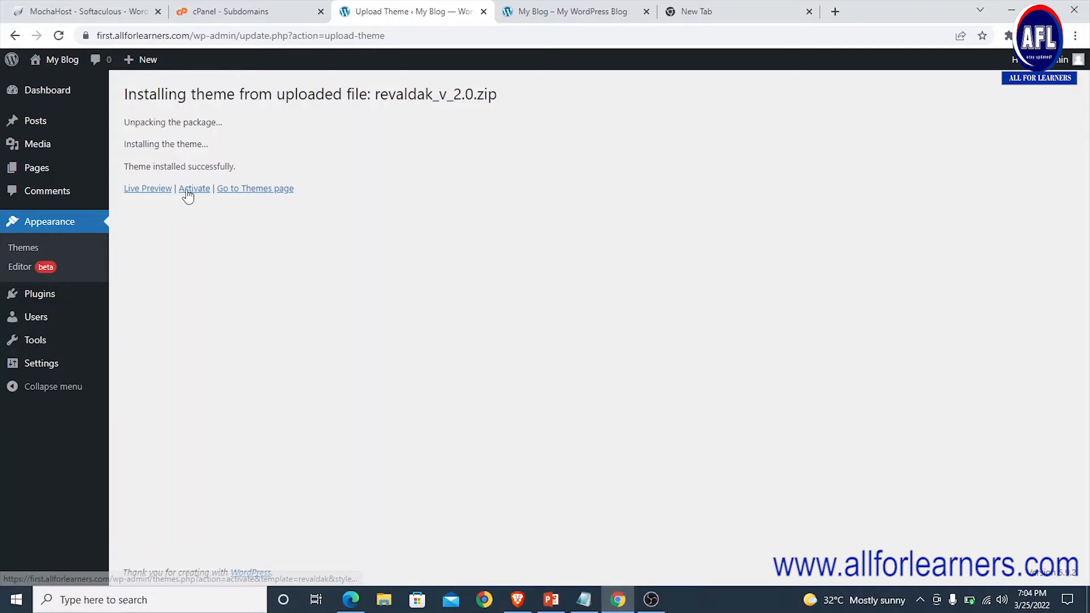
click(189, 190)
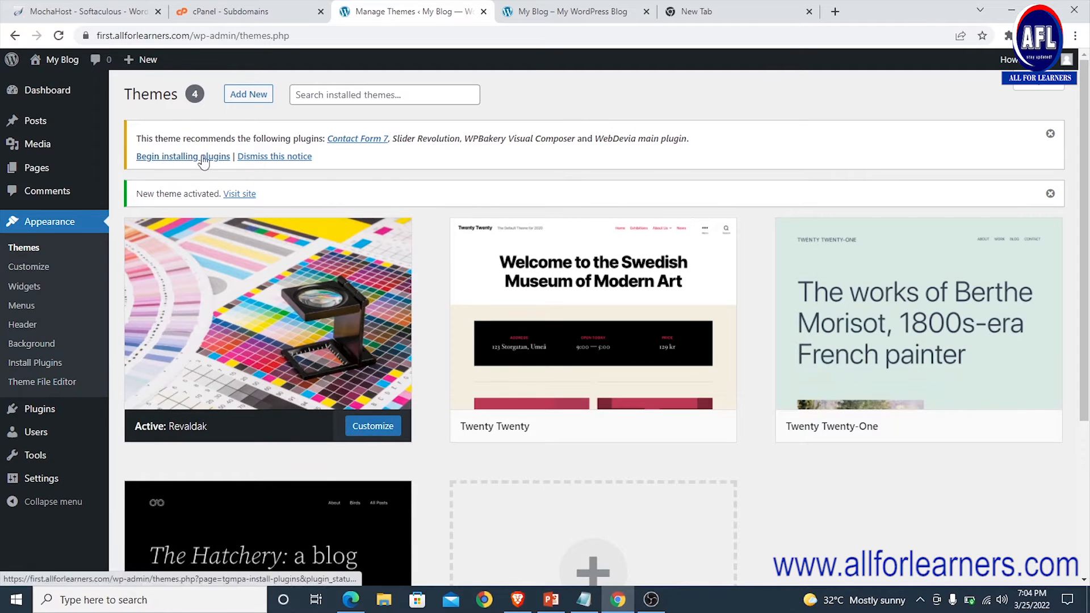
Bulk-install all four plugins recommended by the theme: Contact Form 7, Slider Revolution, WPBakery Visual Composer and WebDevia main plugin
click(177, 160)
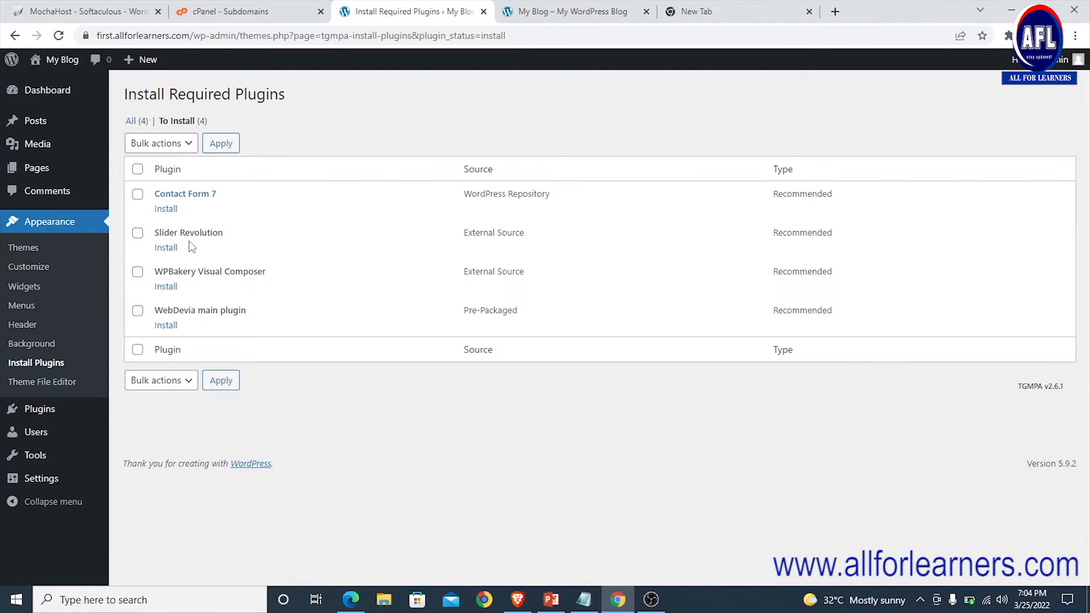
click(180, 145)
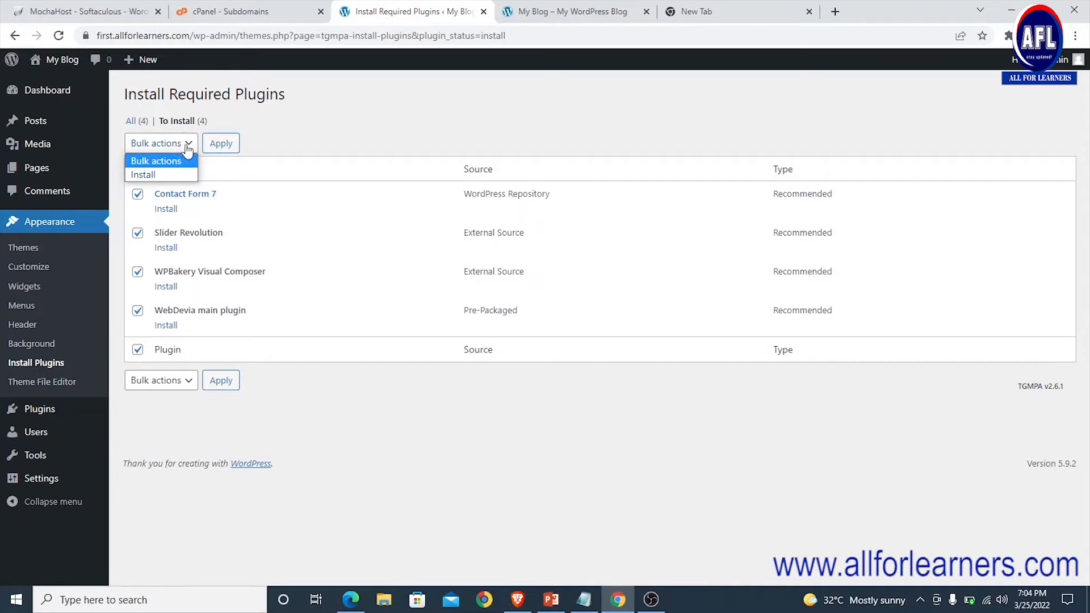
click(171, 173)
click(224, 145)
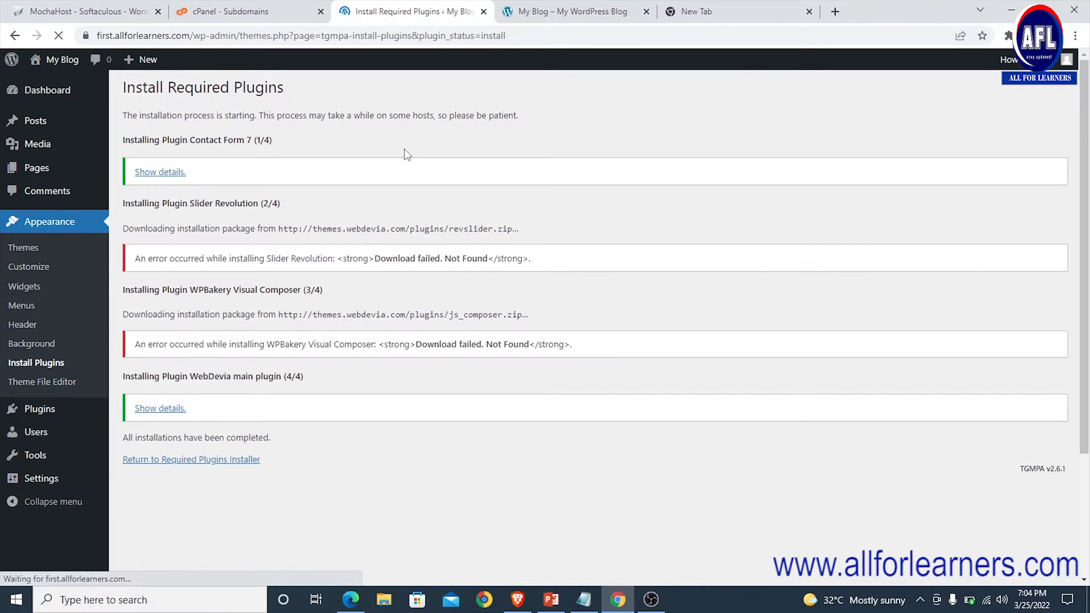
Return to the required plugins list and activate the WebDevia main plugin and Contact Form 7
click(169, 461)
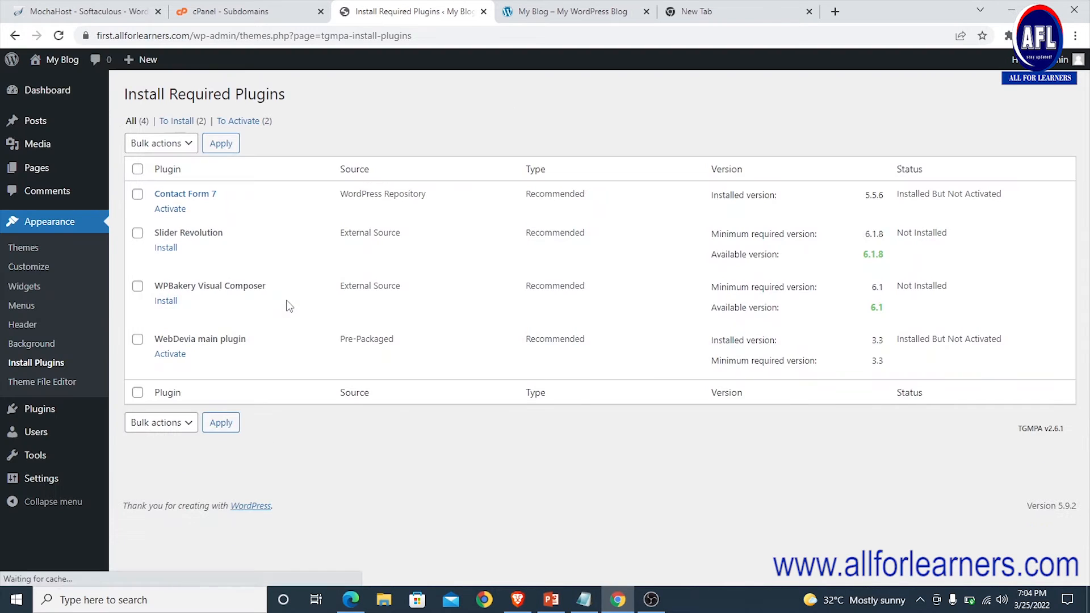
click(170, 354)
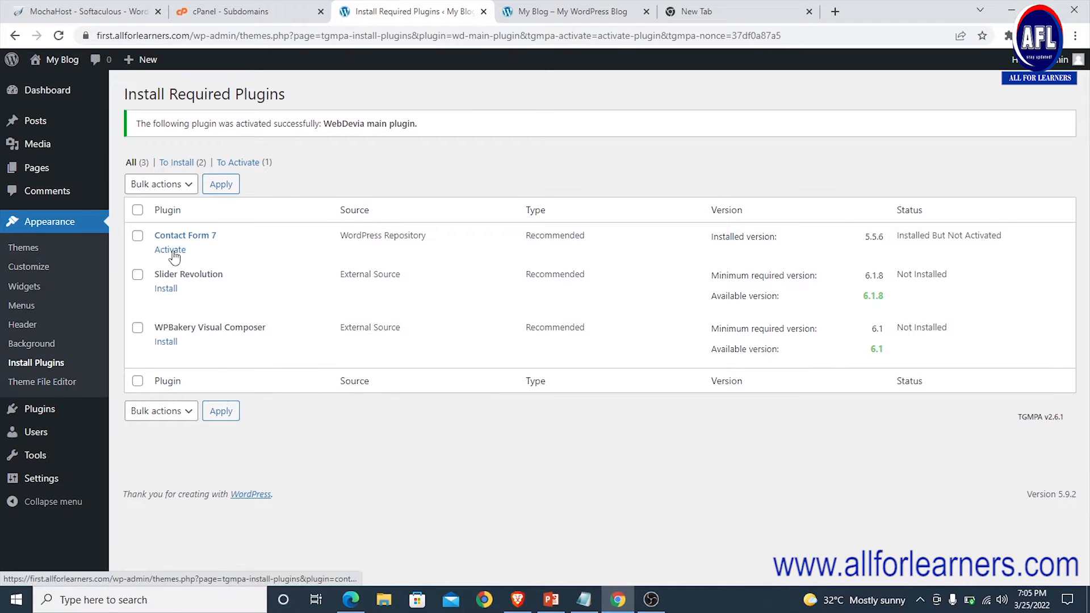
click(169, 250)
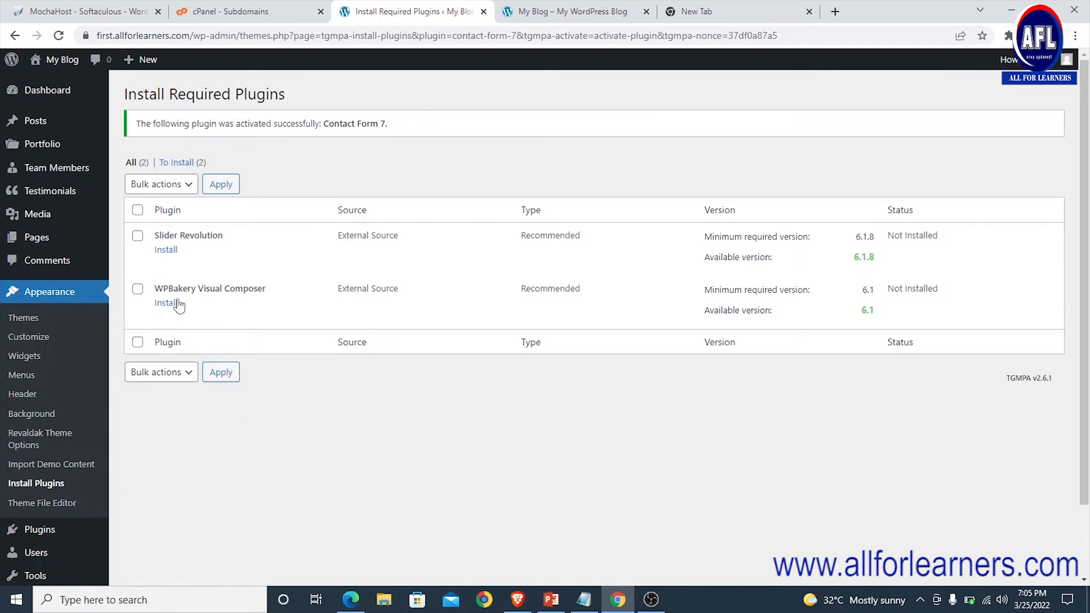
Try to install Slider Revolution from its external source, and return to the required plugins list
click(164, 250)
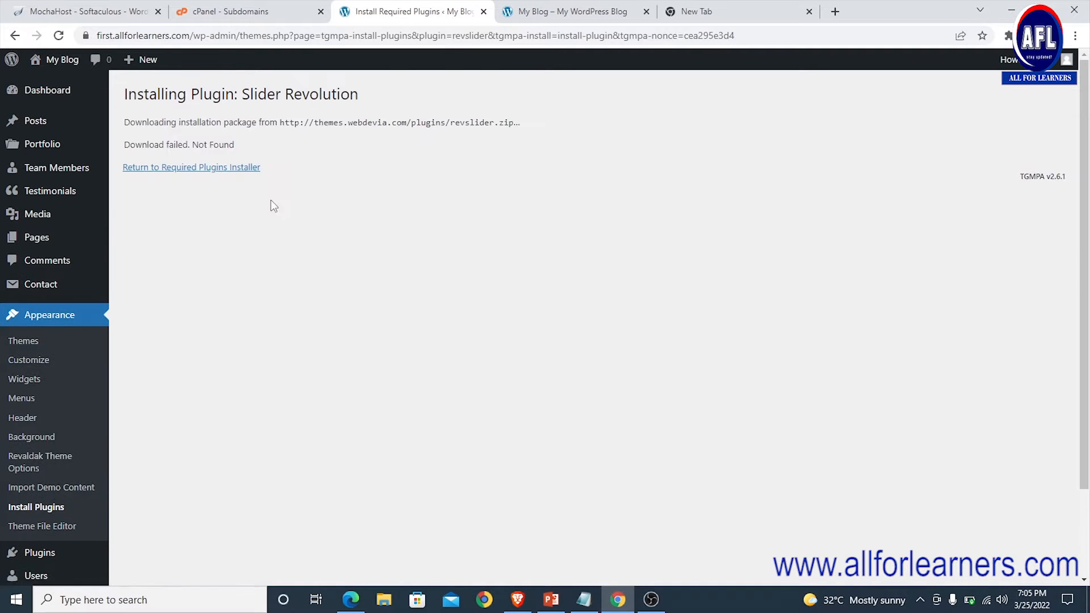
click(175, 168)
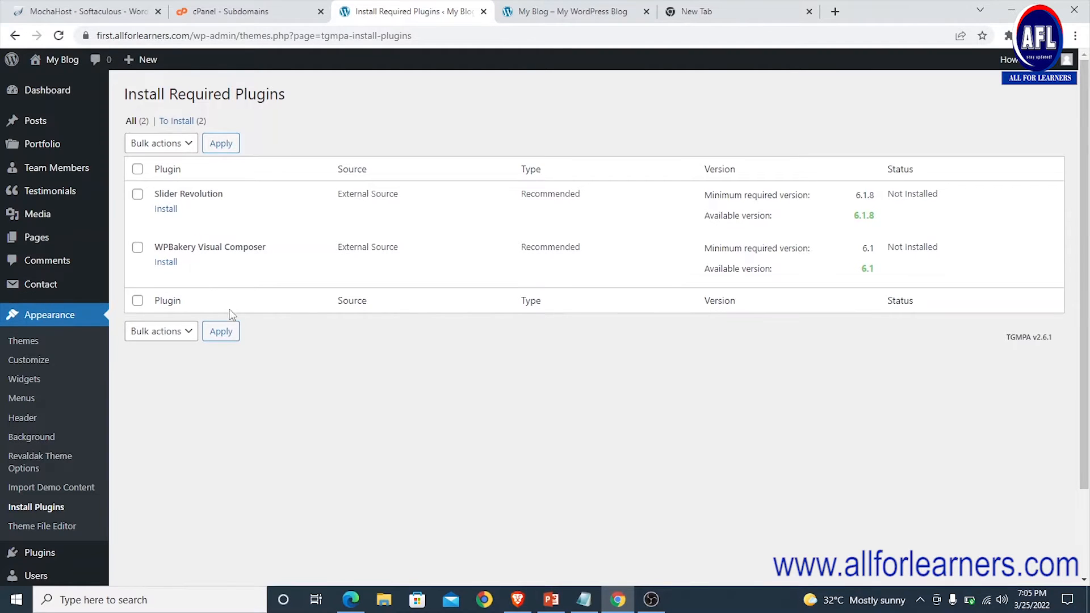
Upload revslider.zip from the plug folder on the Desktop as a new plugin, install it and activate it
scroll(231, 310, down, 2)
mouse_move(43, 448)
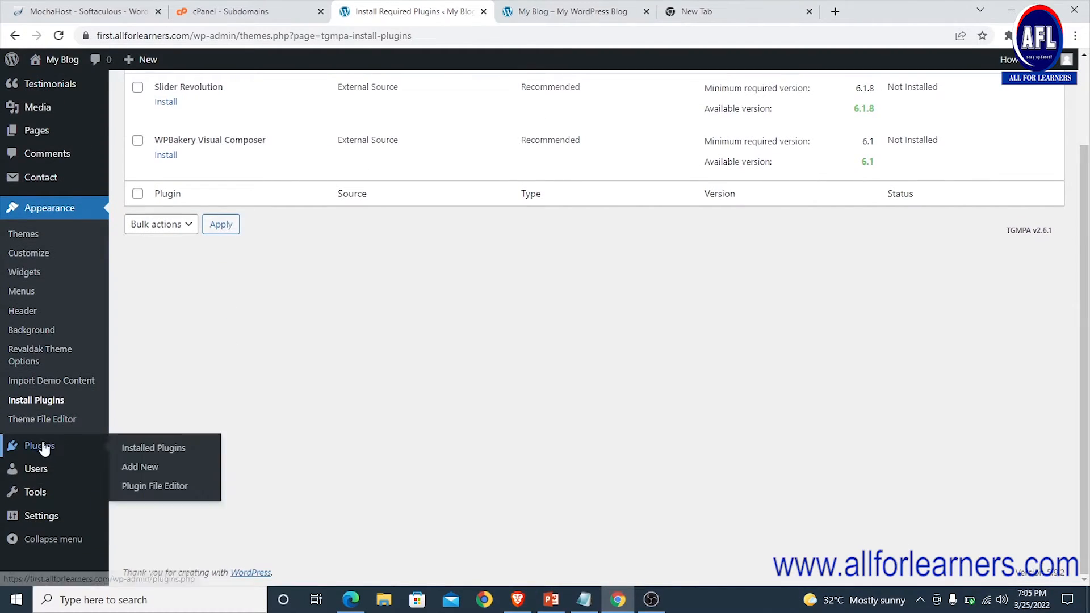
click(140, 466)
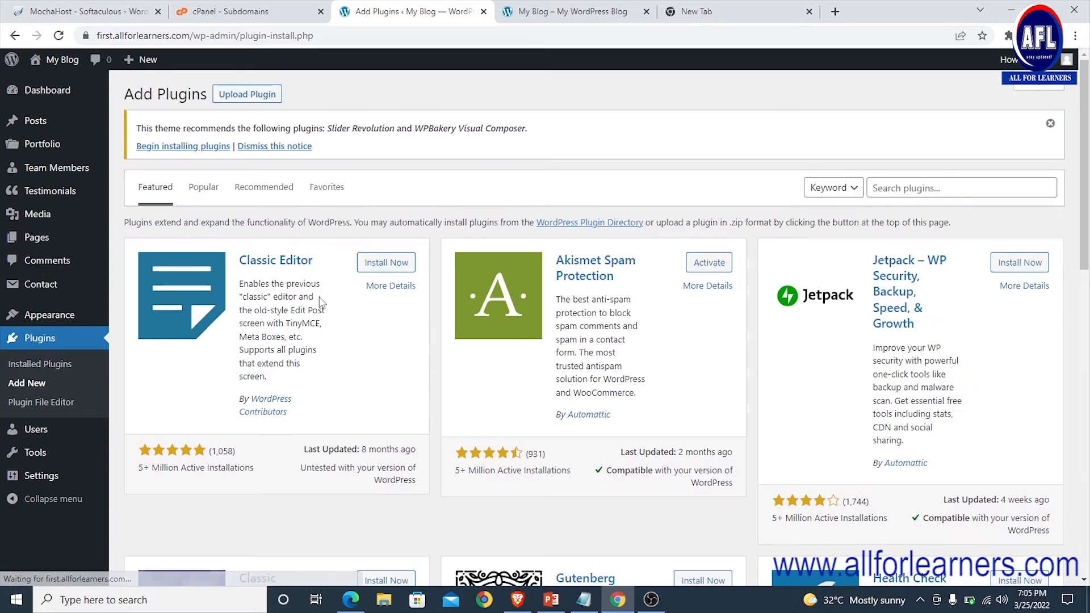
click(238, 97)
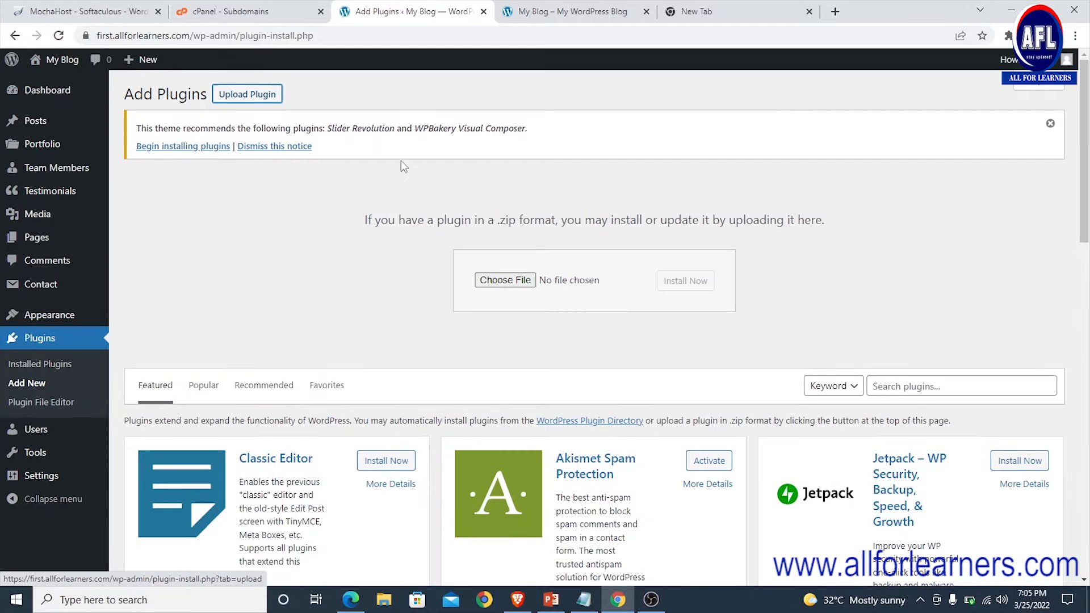
click(504, 281)
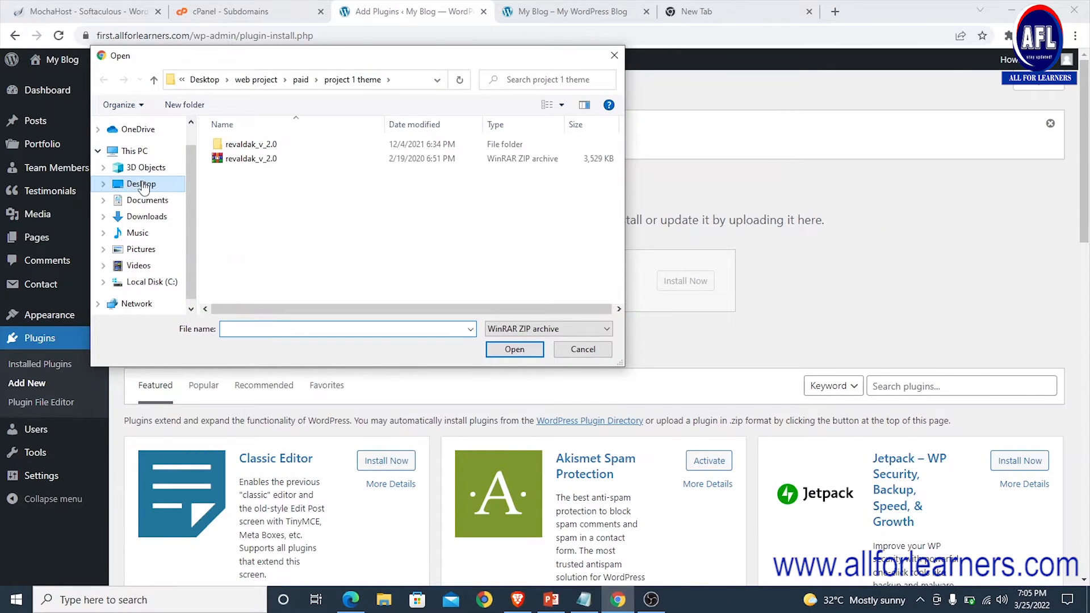
click(142, 183)
click(494, 165)
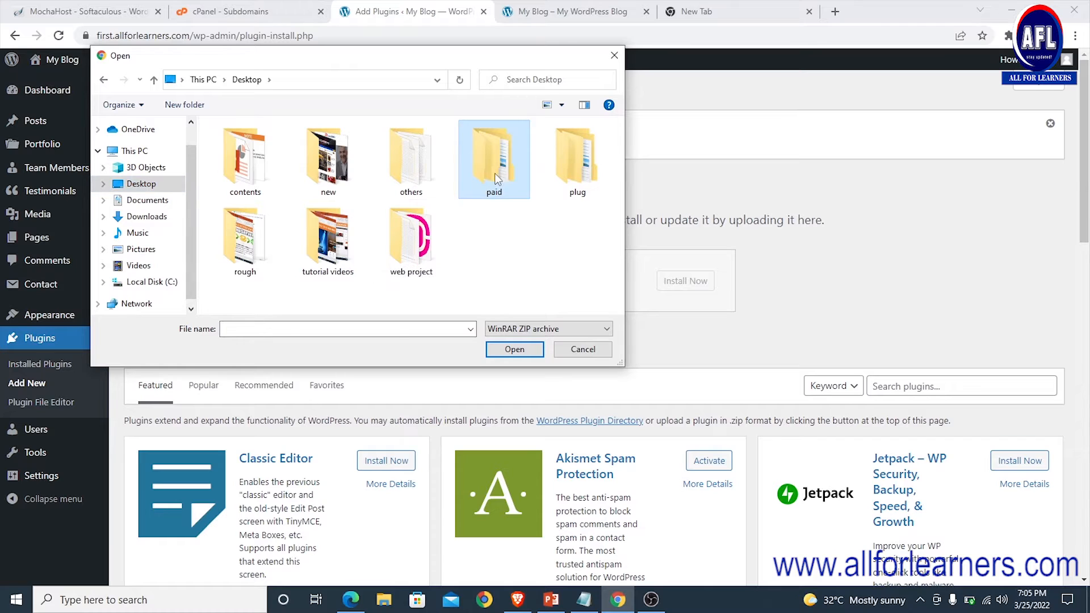
double_click(569, 149)
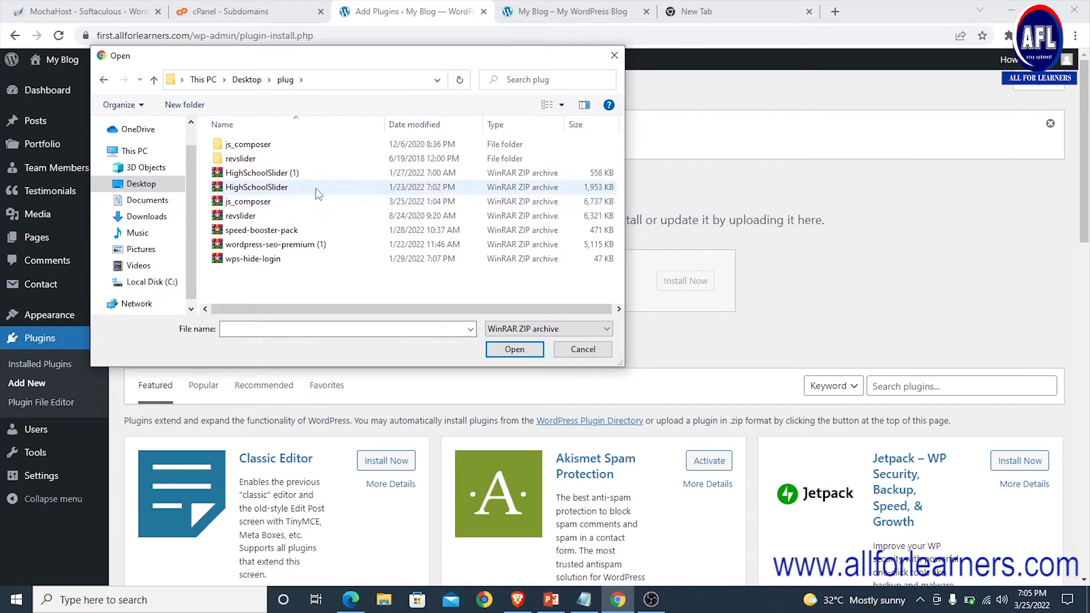
double_click(256, 219)
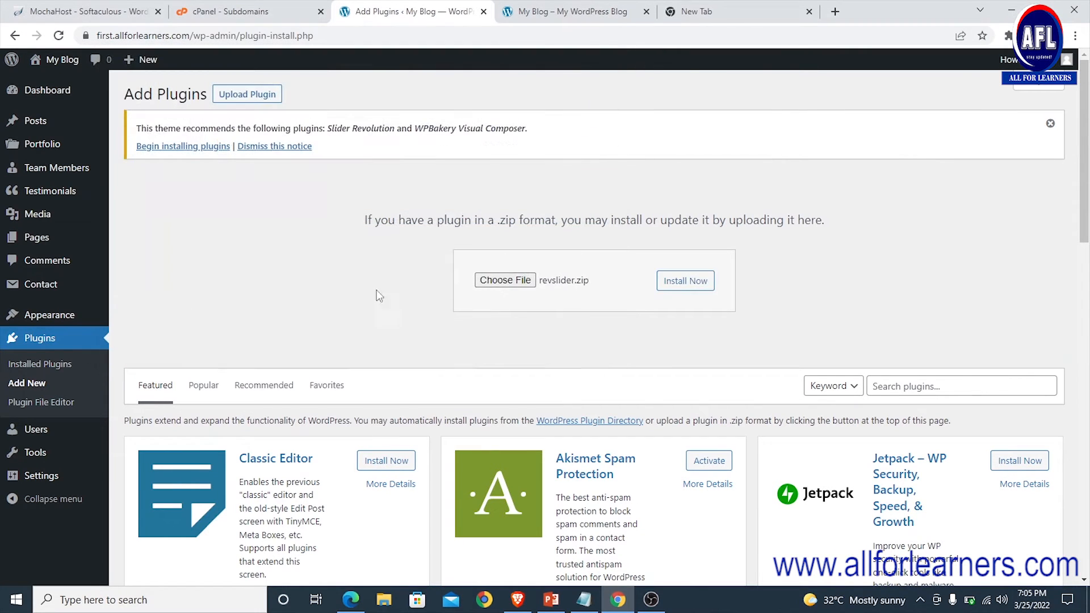
click(687, 282)
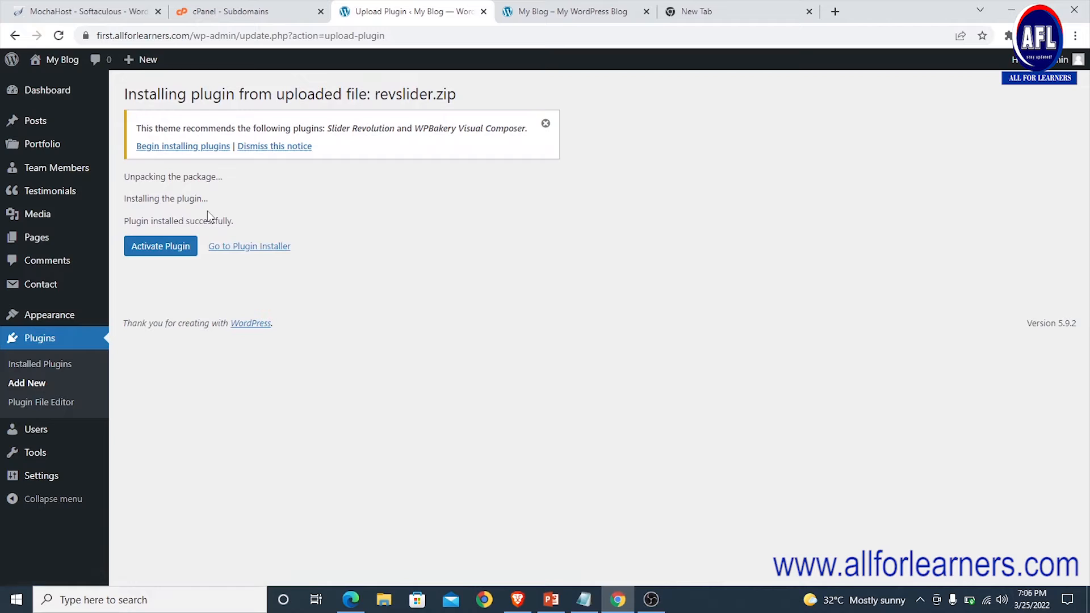
click(165, 247)
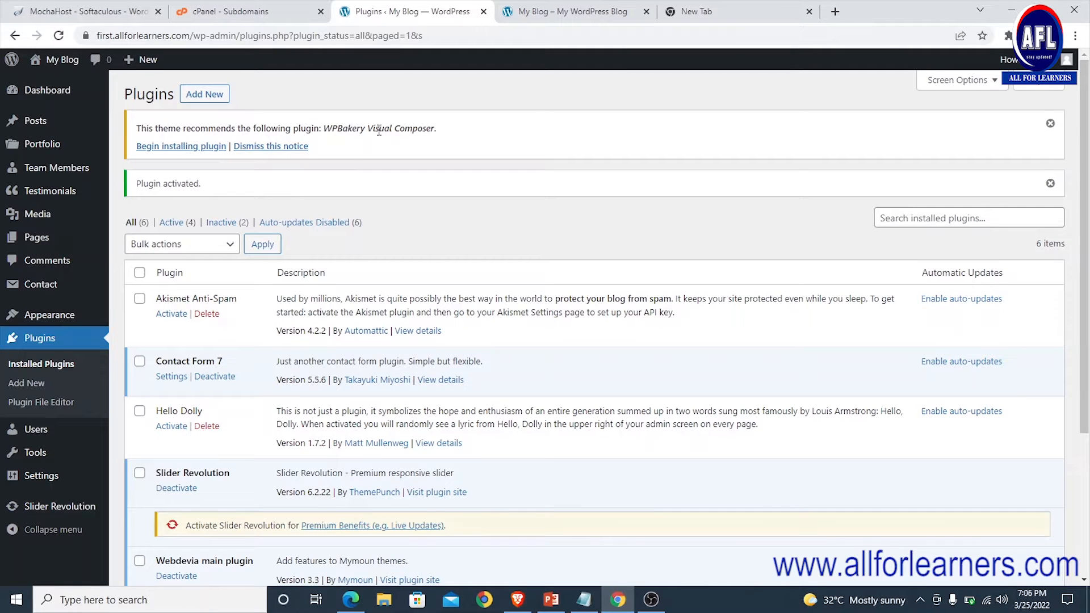
Upload js_composer.zip from the plug folder as another new plugin, install it and activate it
click(197, 98)
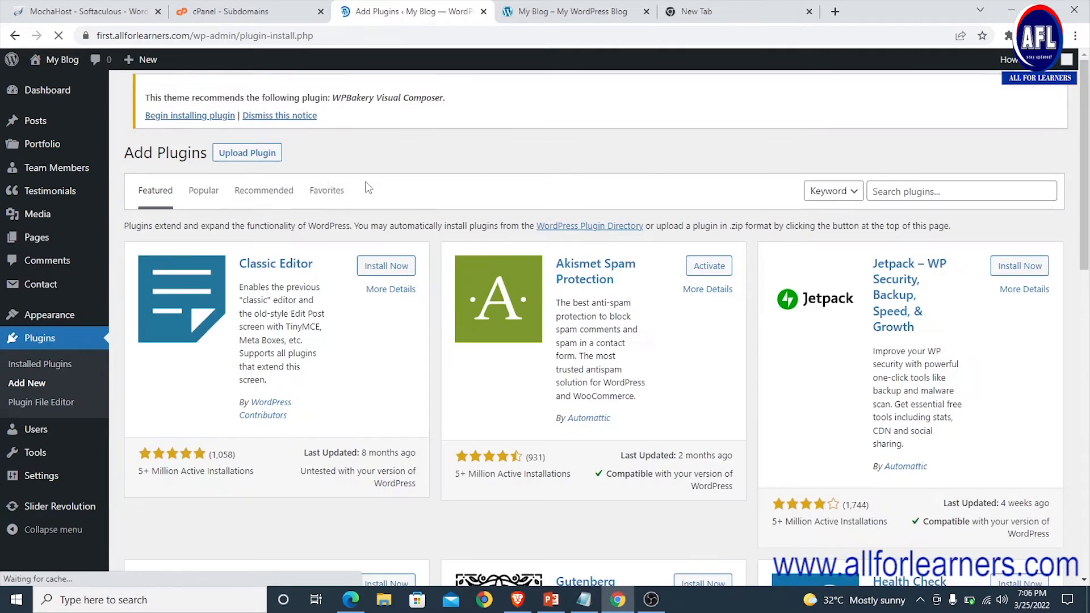
click(236, 96)
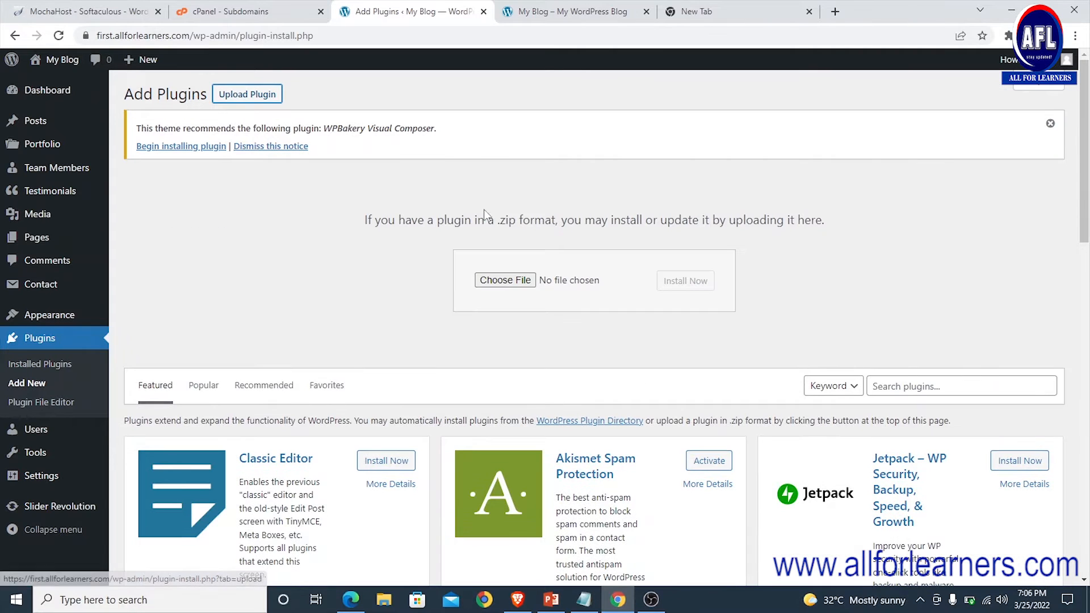
click(492, 279)
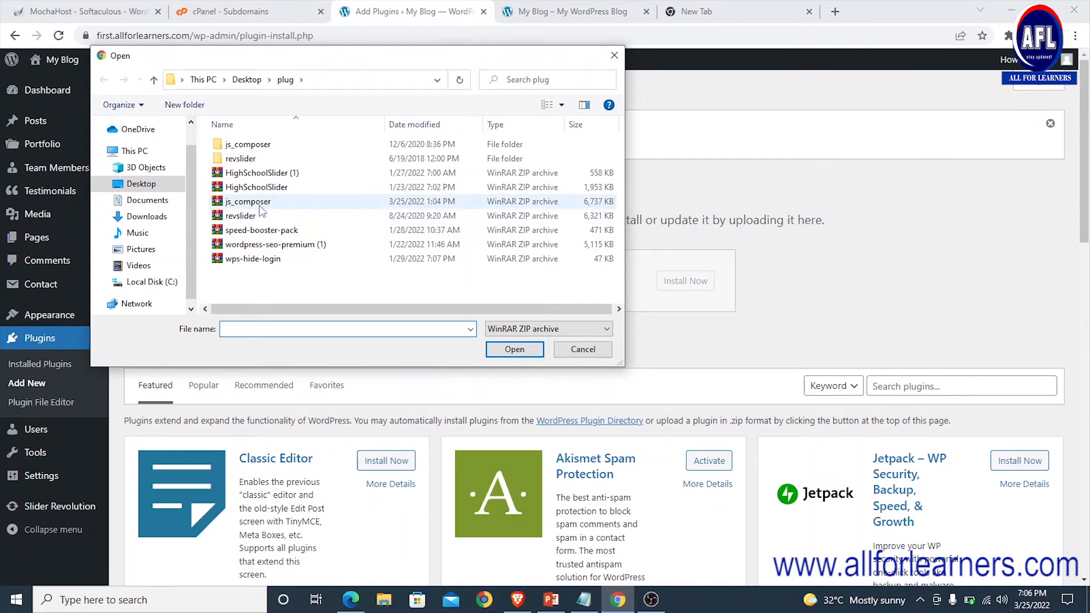
double_click(255, 206)
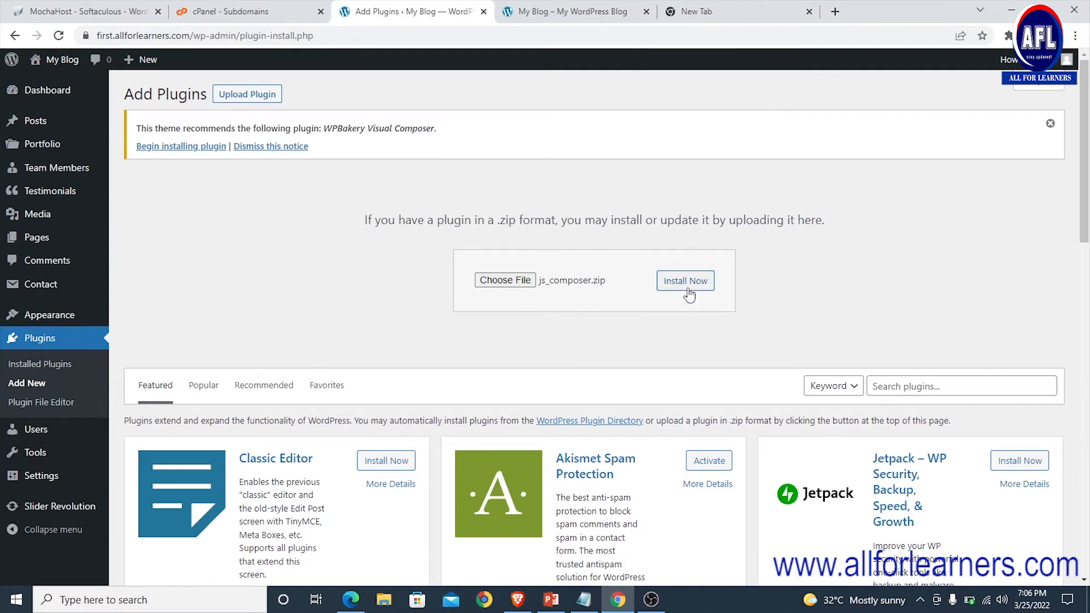
click(686, 282)
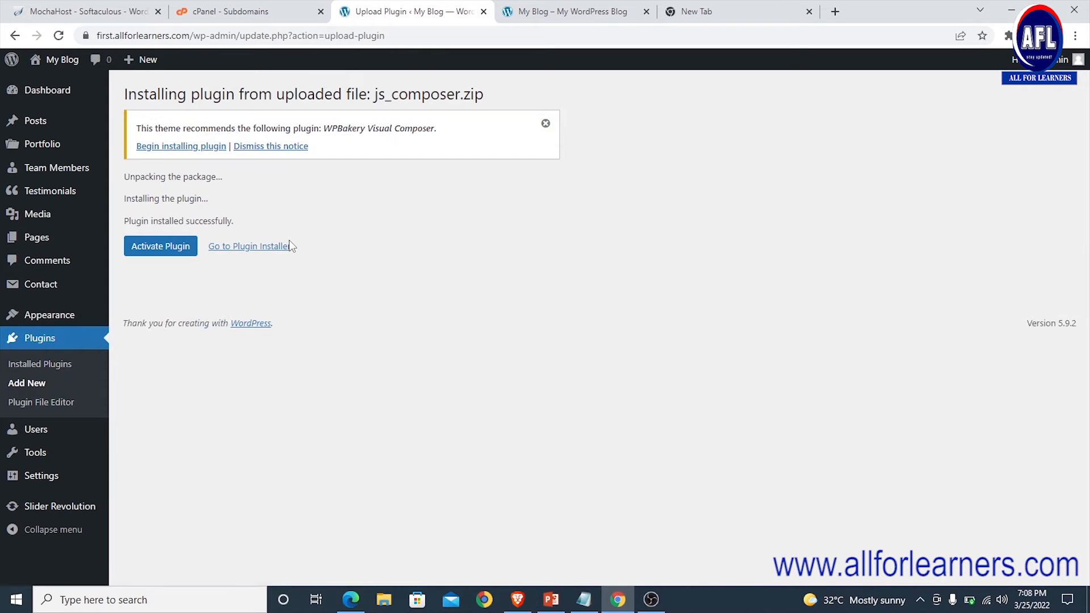
click(148, 247)
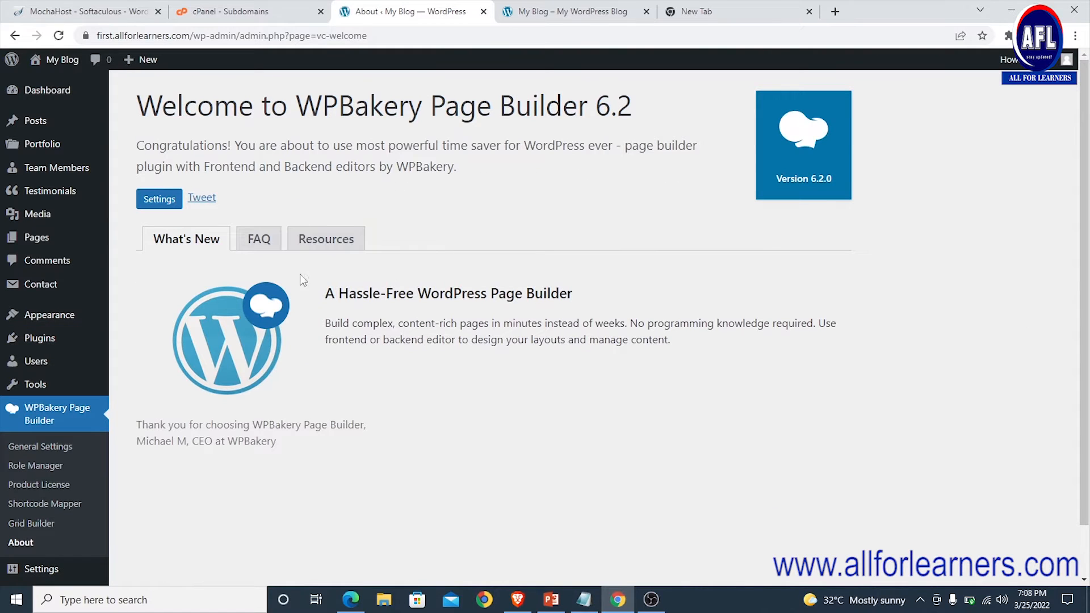
Open the live site's dashboard and look over its overview widgets and the Appearance options
click(51, 92)
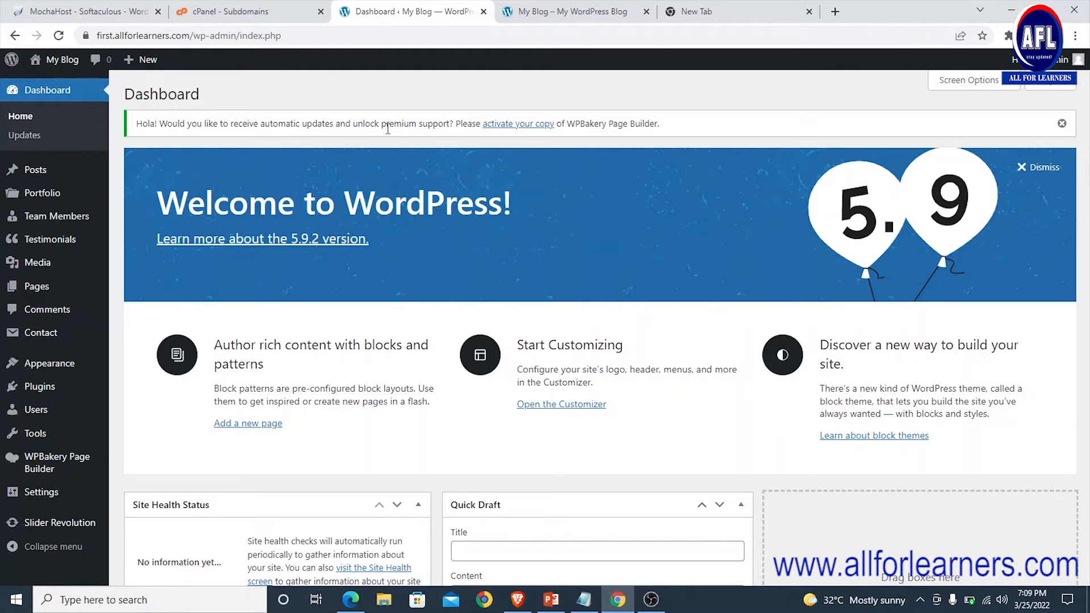
scroll(278, 206, down, 7)
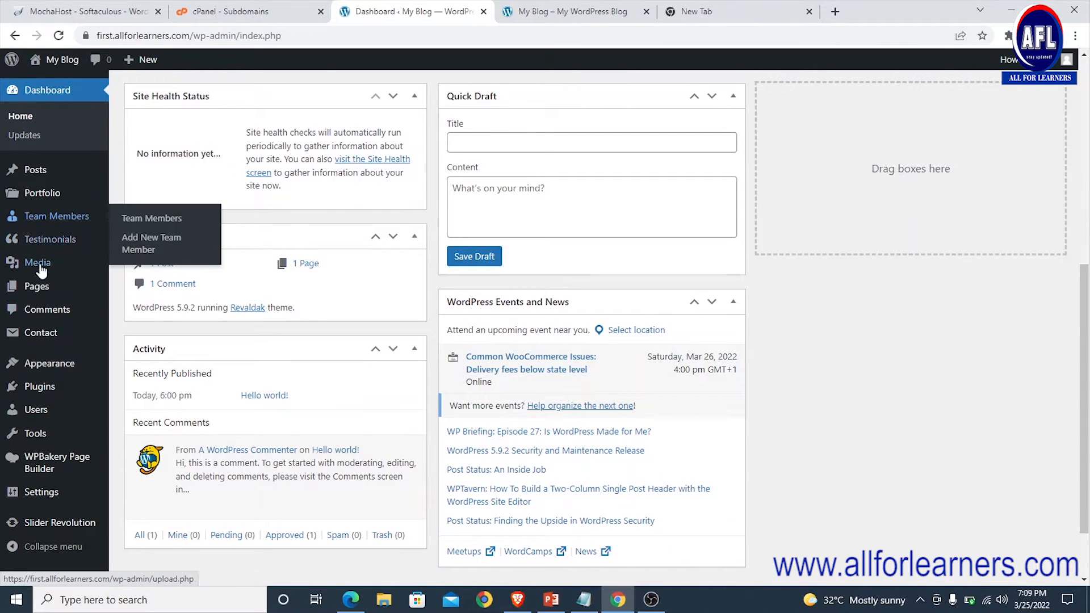
mouse_move(47, 369)
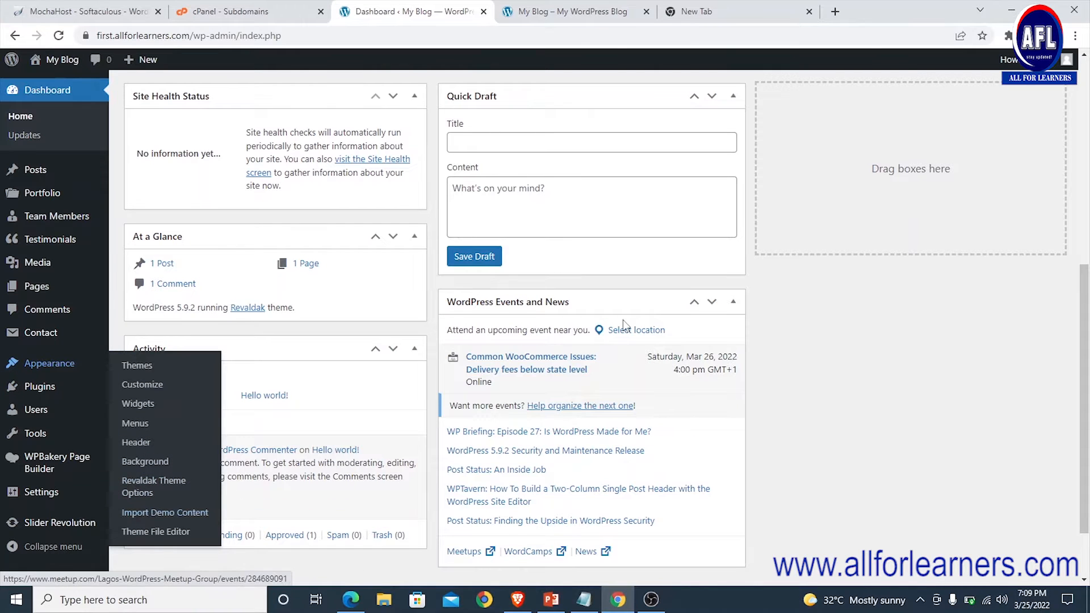
scroll(268, 244, up, 7)
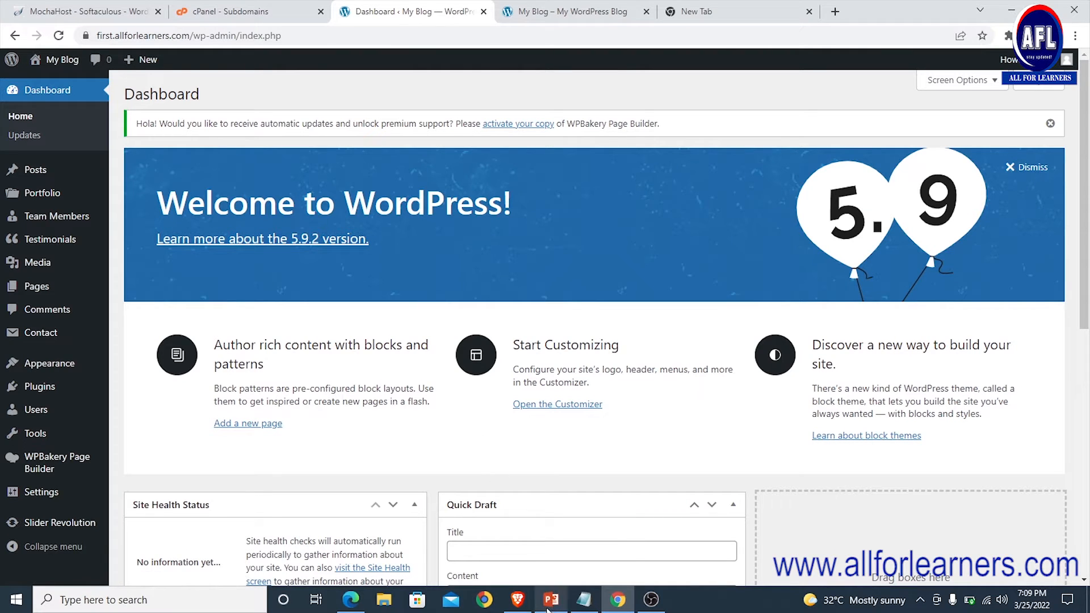
Switch to PowerPoint to review the tool panel method on the slide about importing designs, and return to Chrome
mouse_move(549, 597)
click(556, 538)
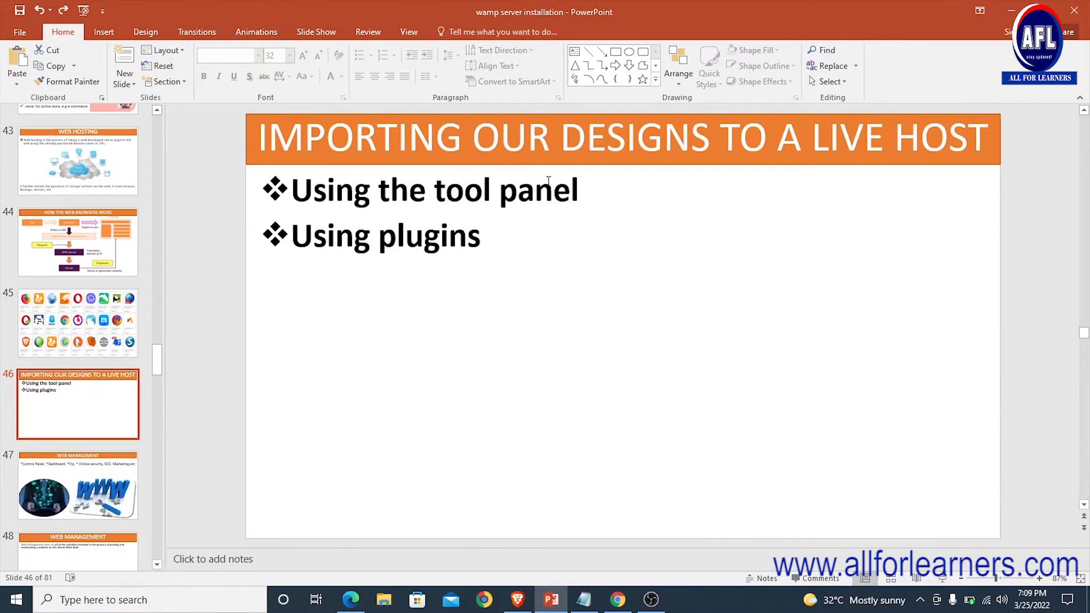
drag(588, 190, 434, 190)
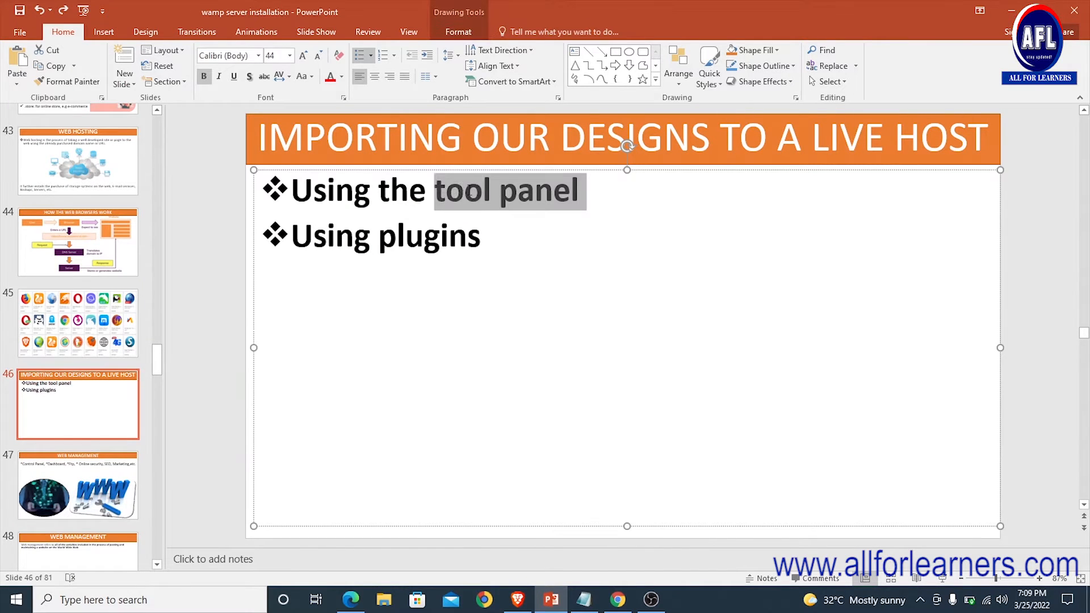
click(426, 190)
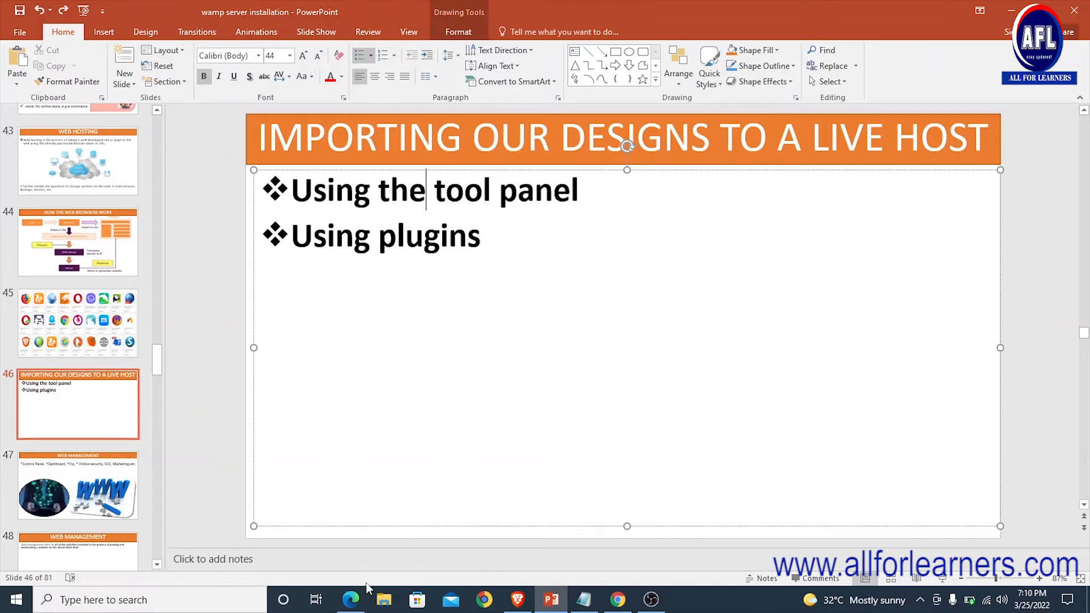
click(618, 600)
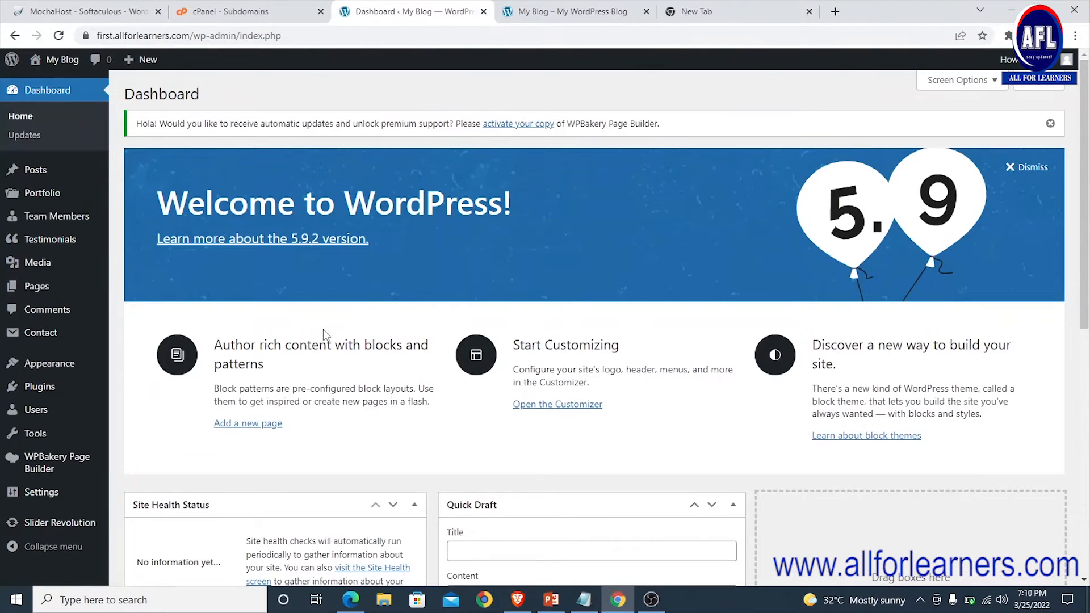
Run the WordPress importer from the live site's import tools to reach its file upload form
mouse_move(52, 440)
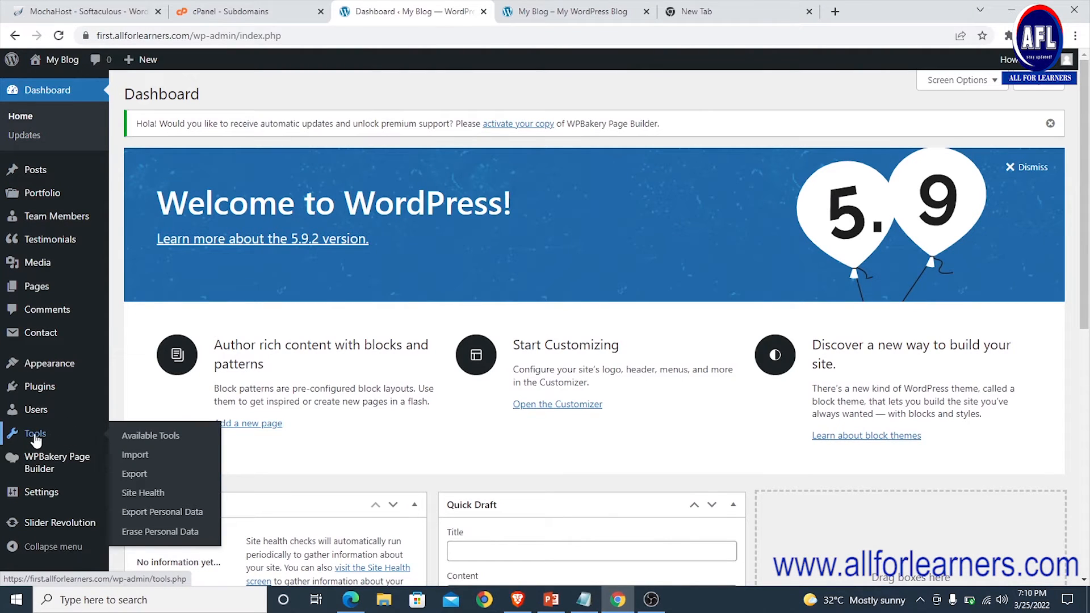
click(135, 454)
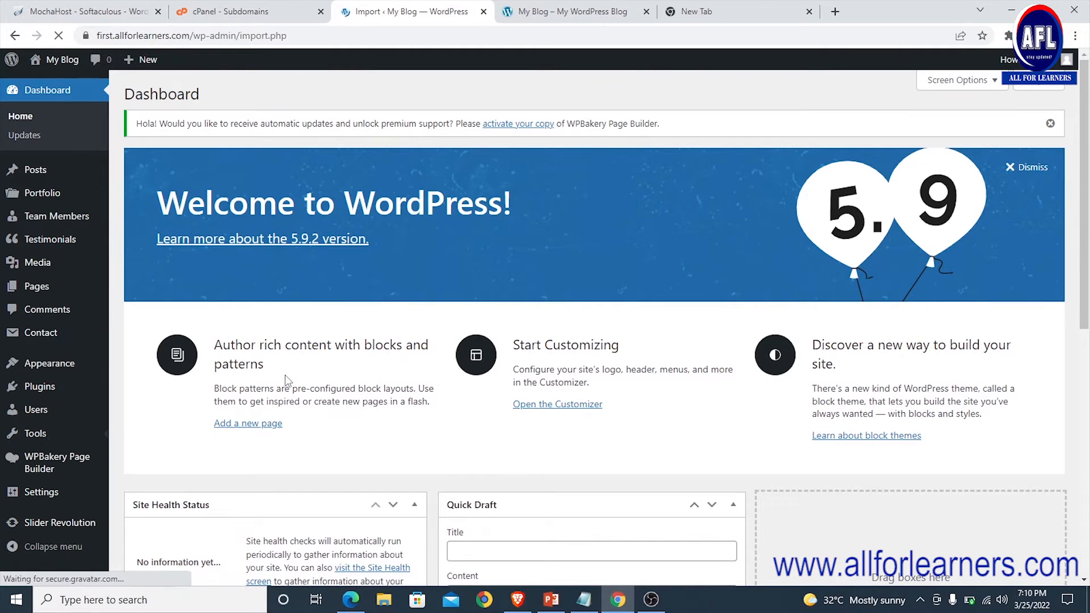
scroll(286, 376, down, 2)
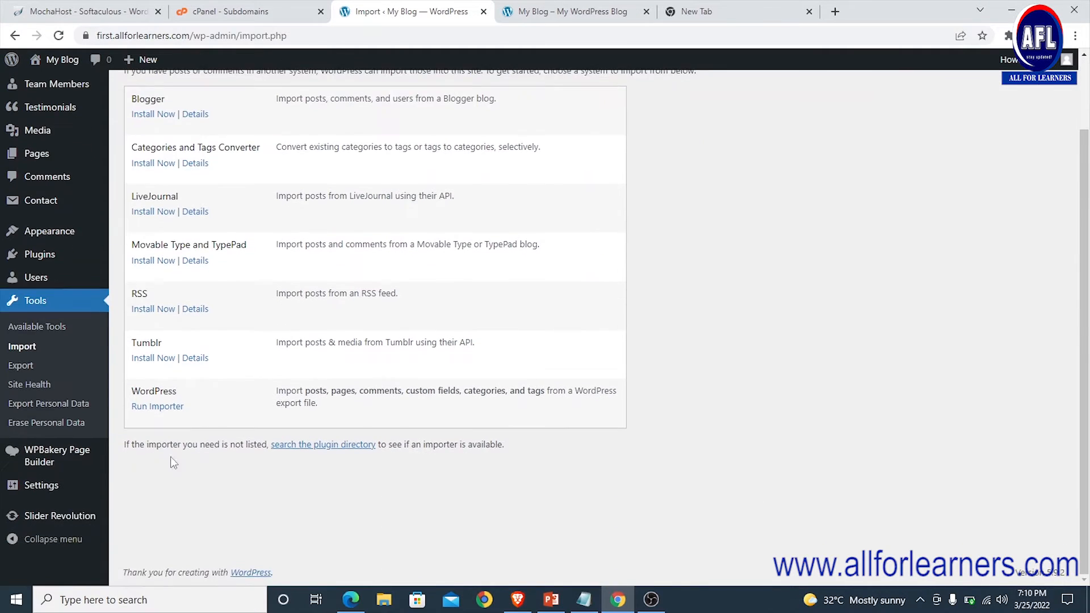
click(156, 410)
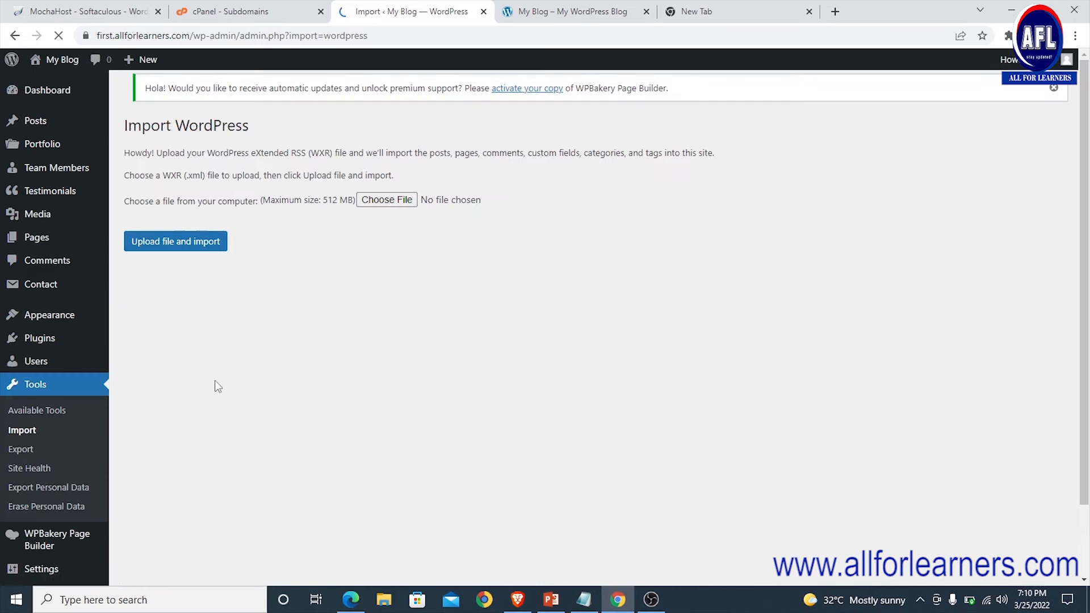
Upload mysecondwebsite.WordPress.2022-03-25.xml from the Downloads folder to the WordPress importer
click(391, 208)
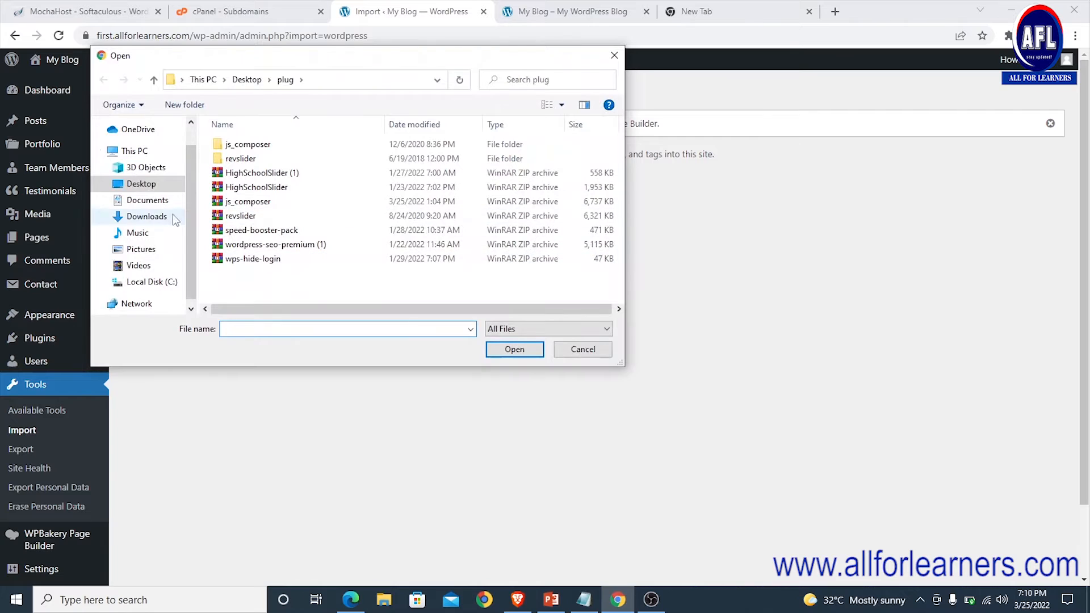
click(149, 218)
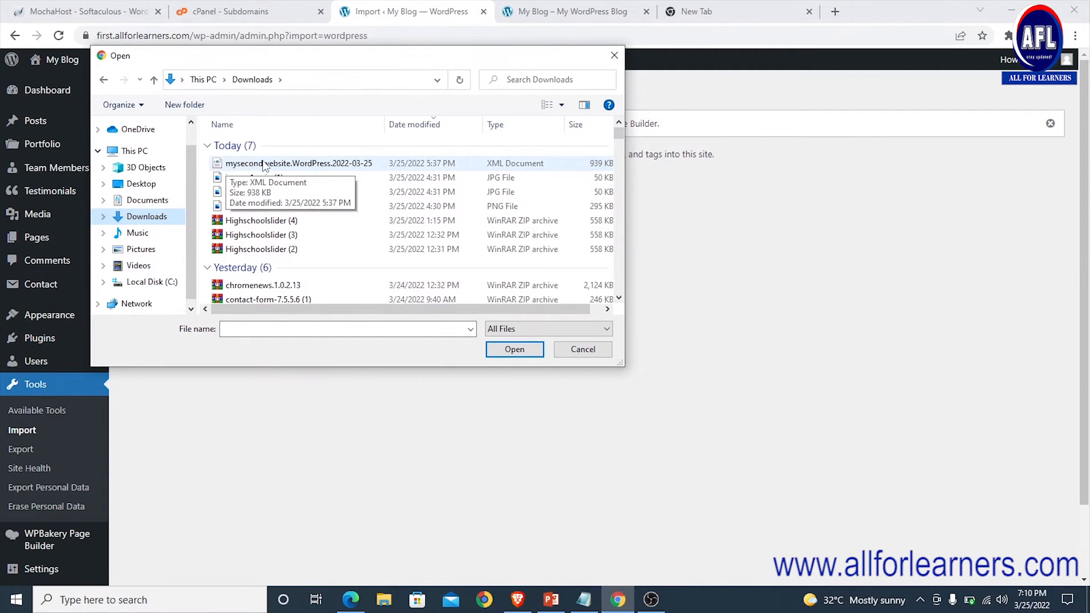
double_click(262, 165)
click(171, 246)
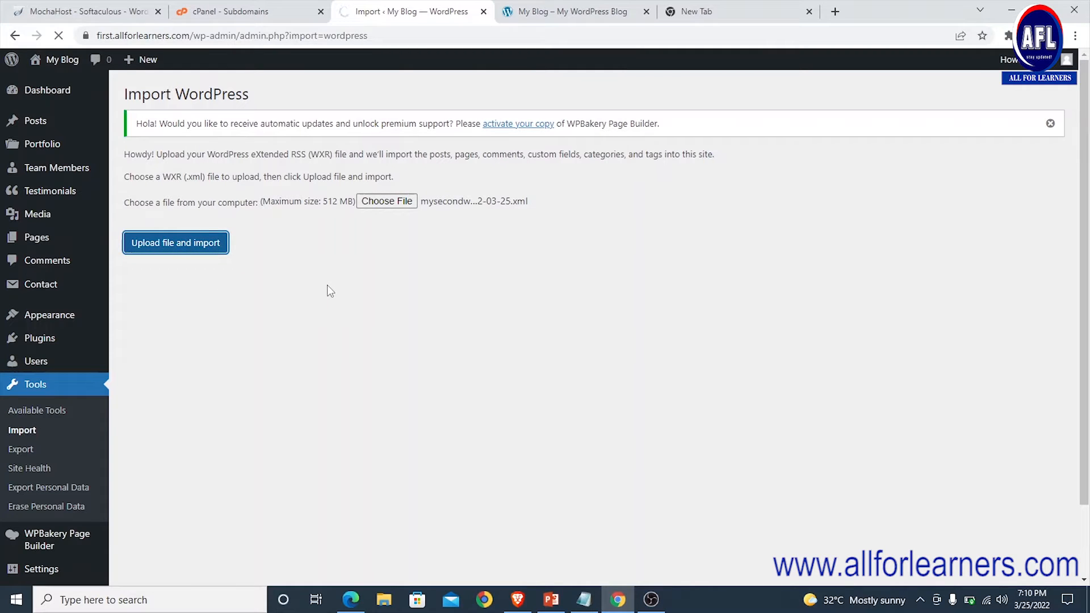
Open the live site in a new browser tab and look over its blog front page down to the footer
mouse_move(56, 64)
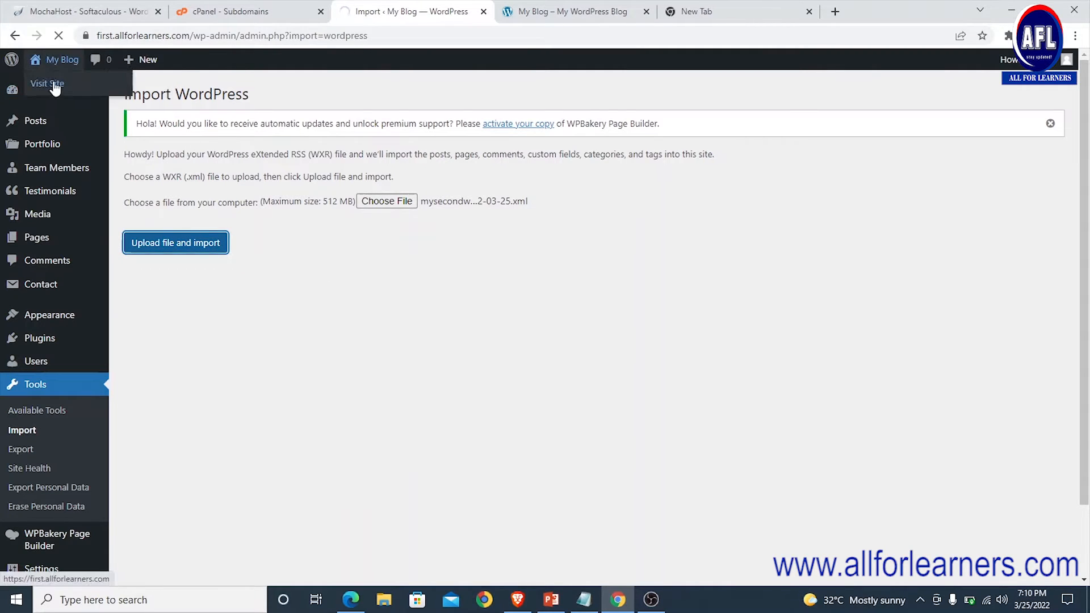
right_click(55, 88)
click(80, 95)
click(489, 5)
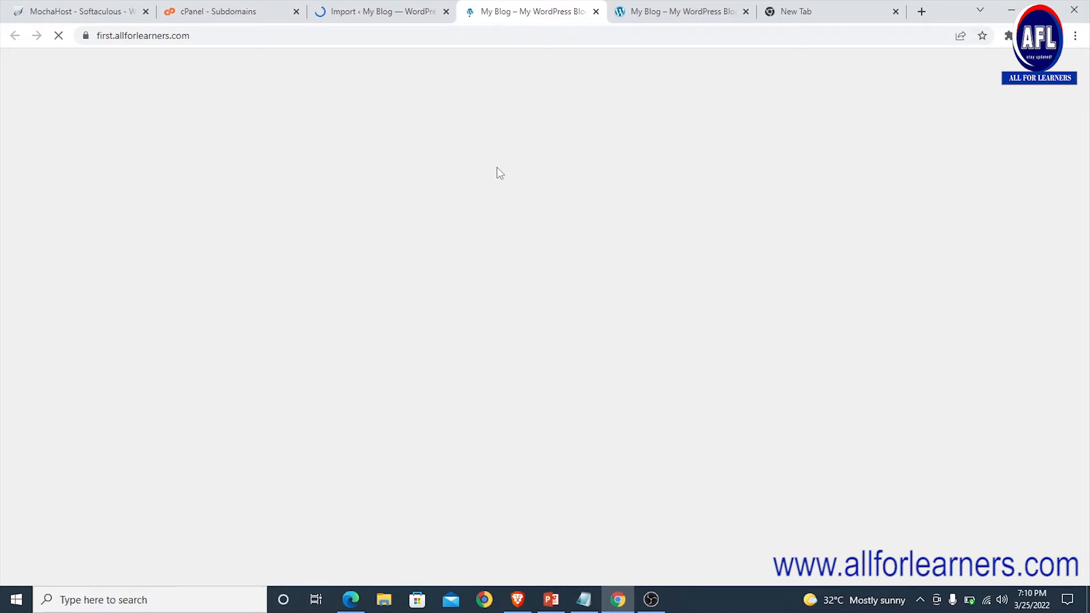
scroll(571, 306, down, 5)
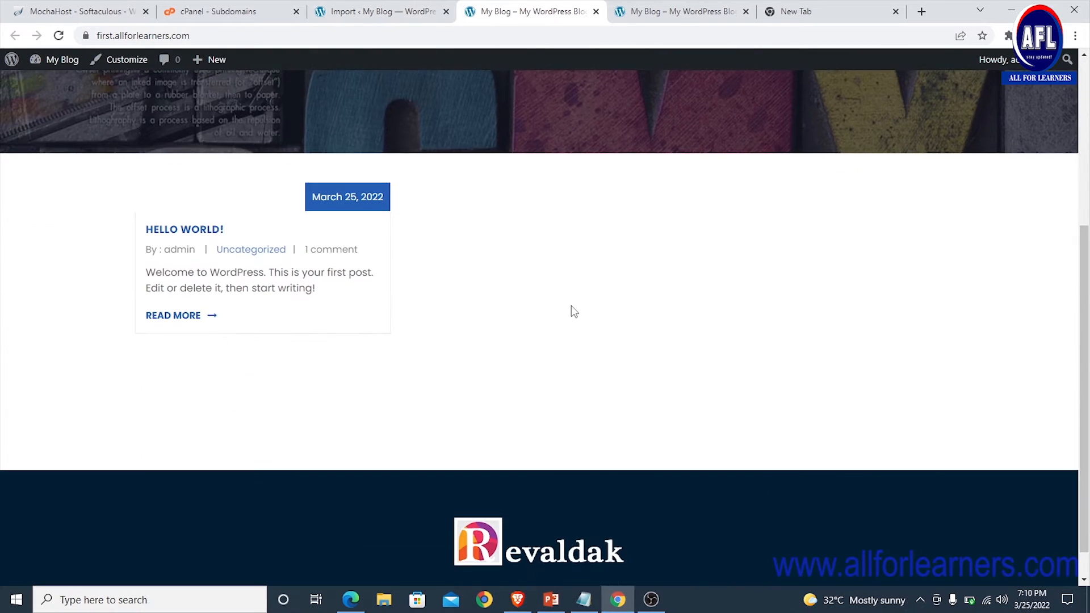
scroll(571, 309, up, 5)
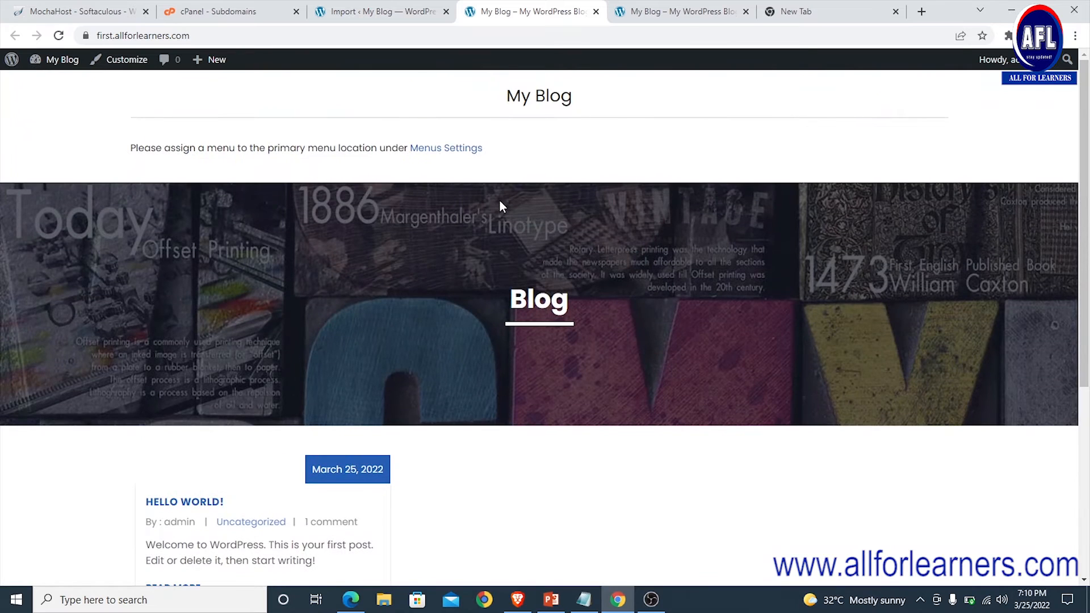
scroll(473, 231, down, 4)
scroll(468, 200, up, 3)
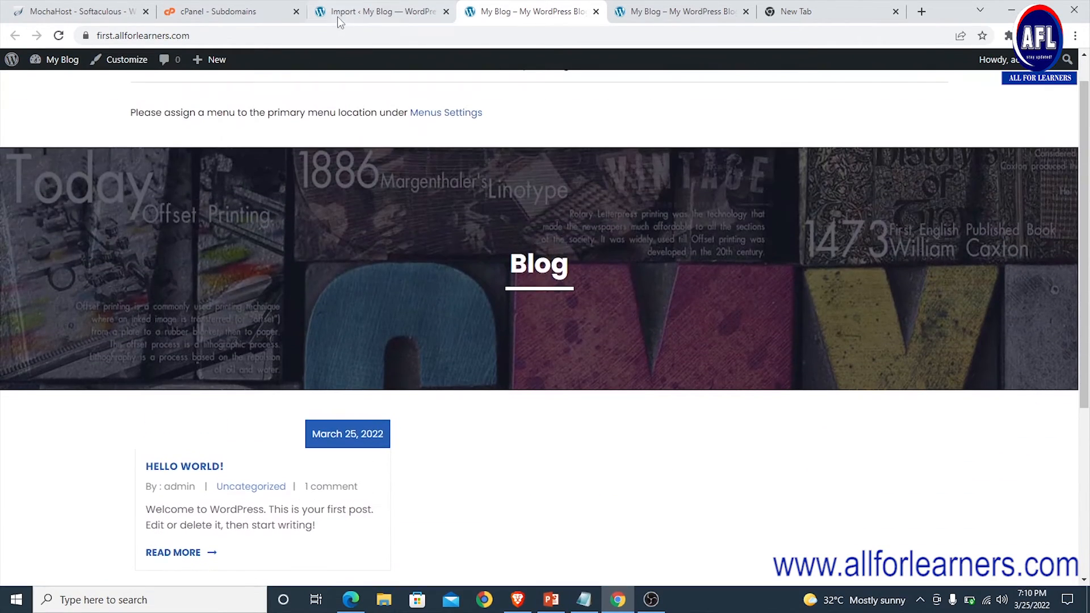
In the import options, assign the imported posts to the existing user admin and enable downloading and importing file attachments
click(337, 16)
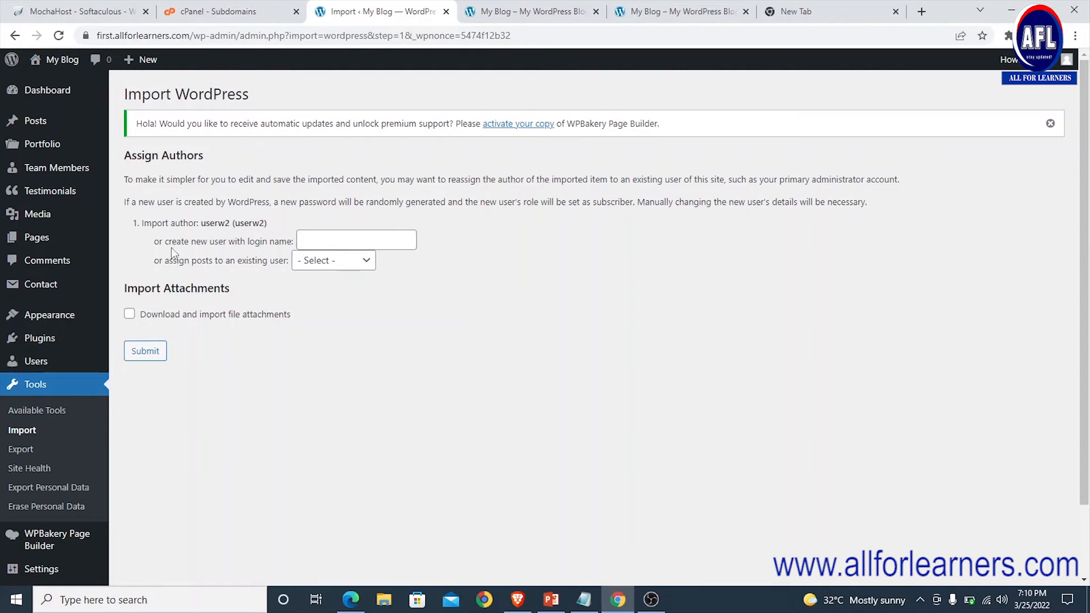
click(333, 260)
click(344, 291)
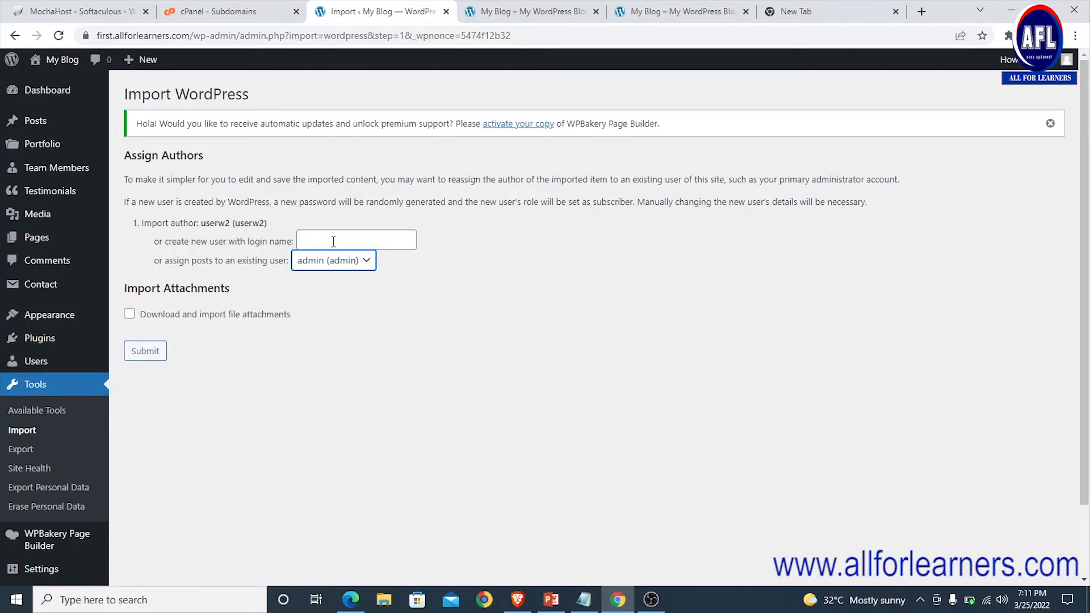
click(294, 288)
click(129, 316)
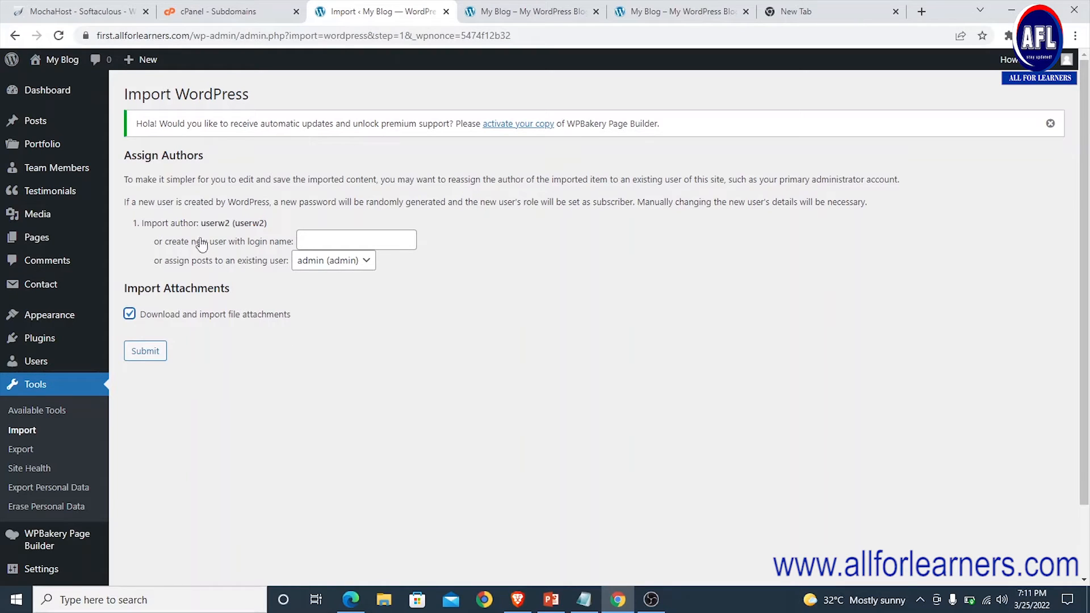
Open the live site's media library in a new browser tab to check its items, and revisit the blog front page
mouse_move(68, 217)
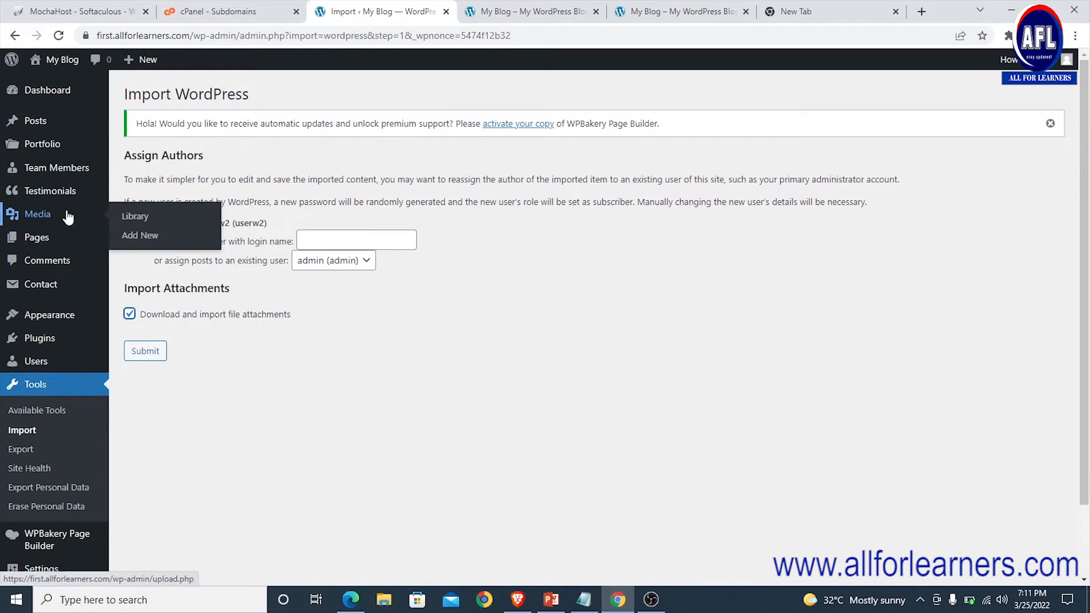
right_click(131, 222)
click(165, 225)
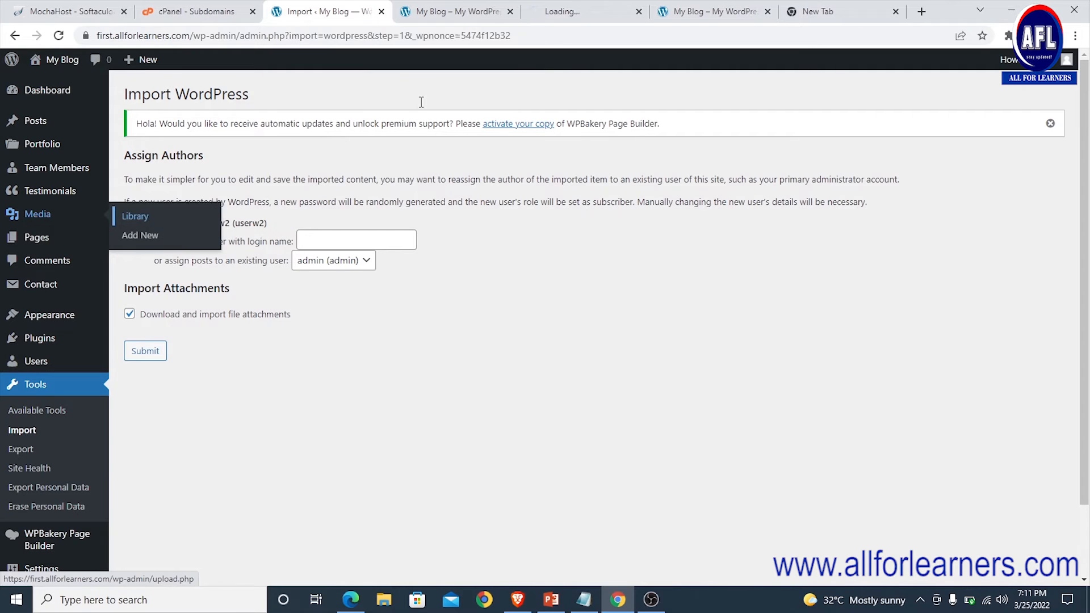
click(562, 11)
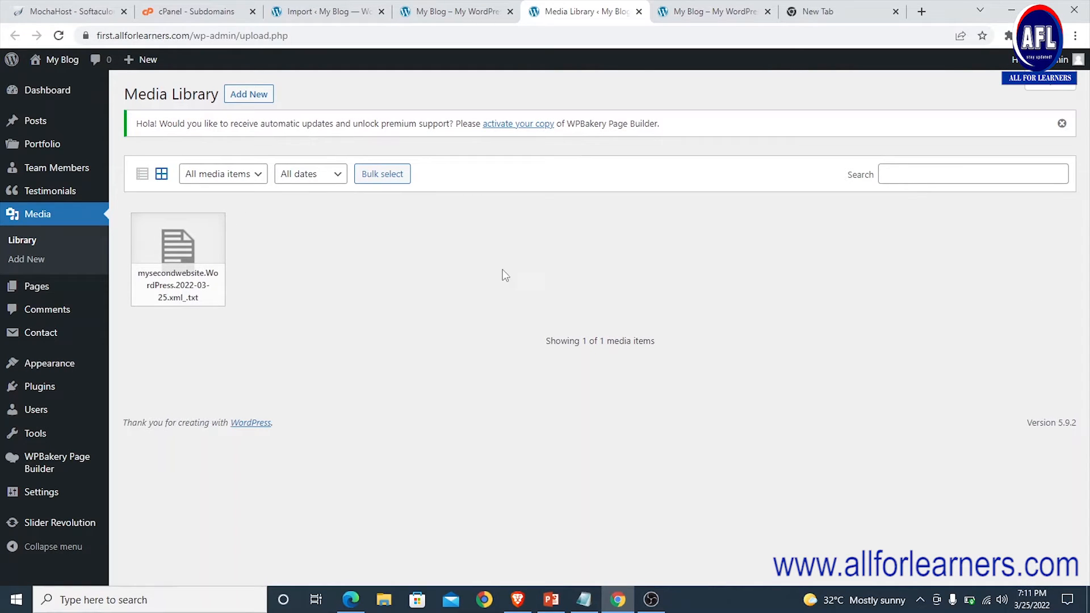
click(437, 11)
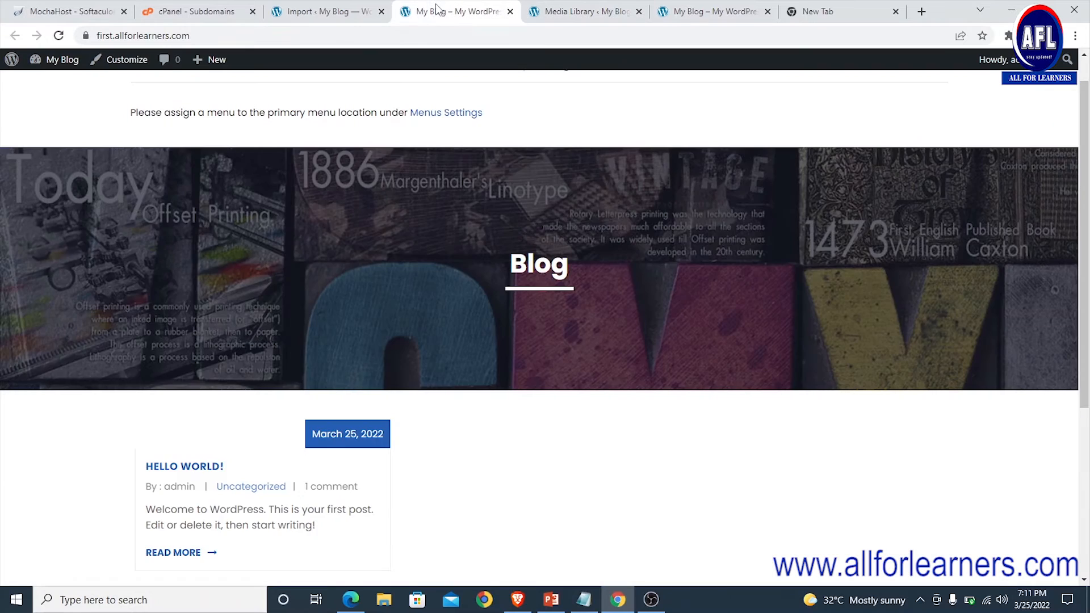
Submit the import with the chosen author and attachment options and review the import log to its end
click(330, 13)
click(145, 351)
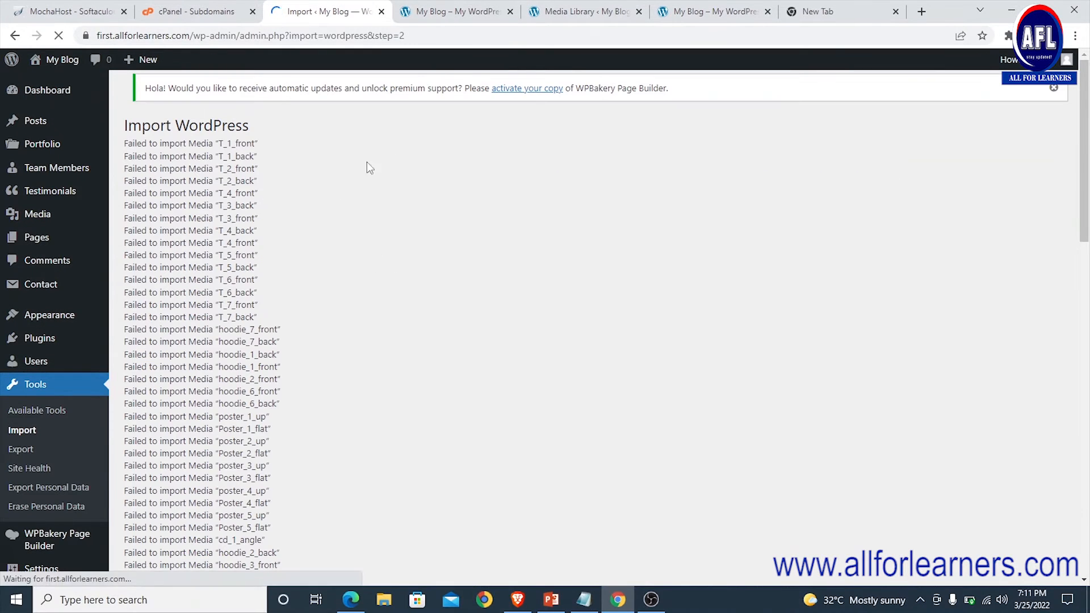
scroll(248, 183, down, 20)
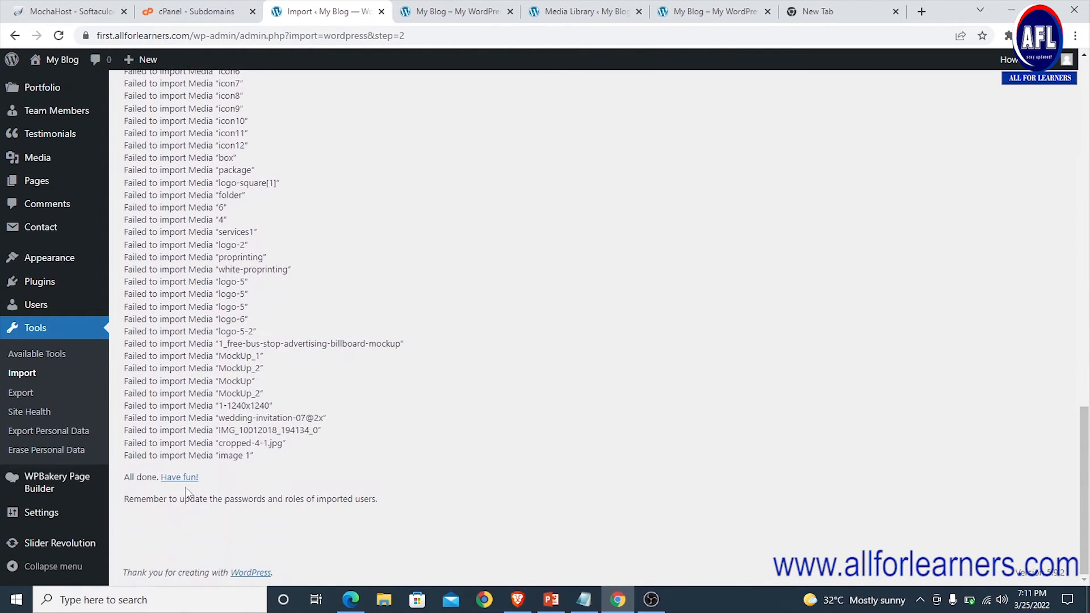
Reload the live site's front page and look through the imported blog posts
click(465, 13)
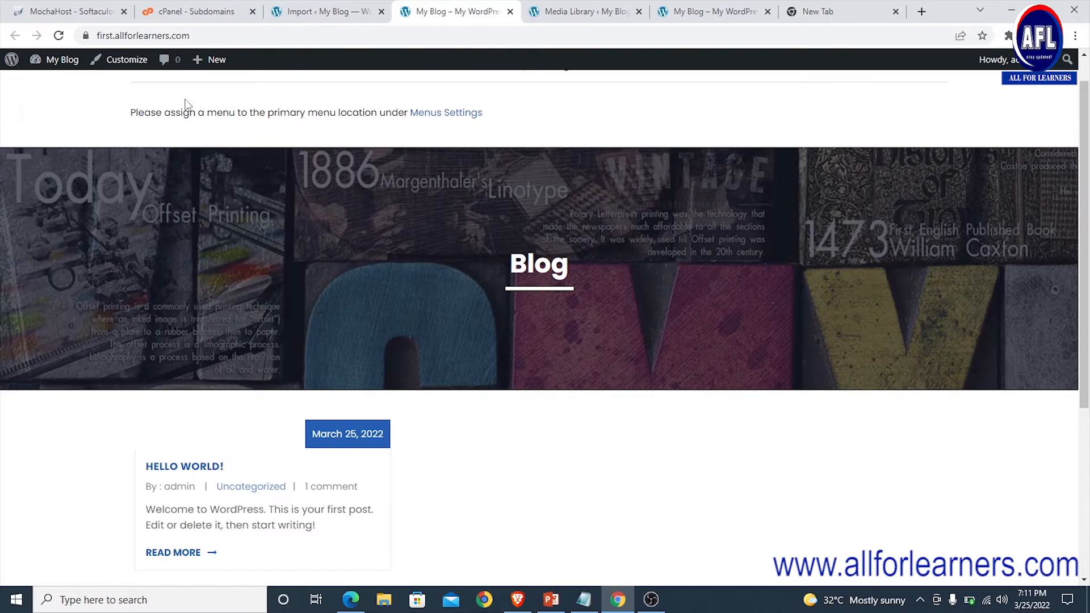
click(58, 35)
scroll(539, 266, down, 8)
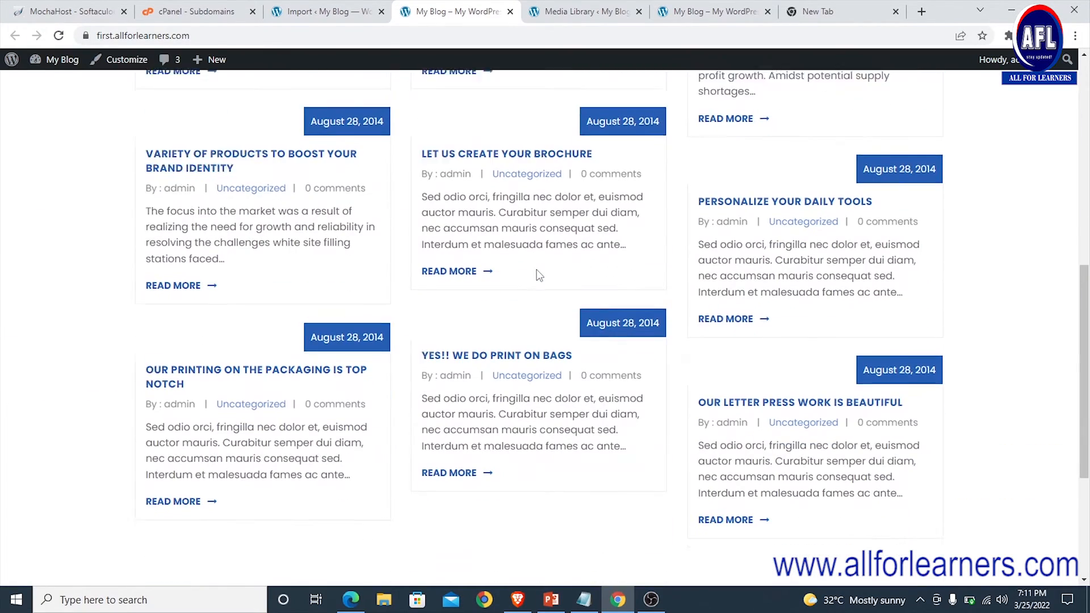
scroll(537, 273, down, 4)
scroll(536, 273, up, 12)
scroll(489, 267, down, 3)
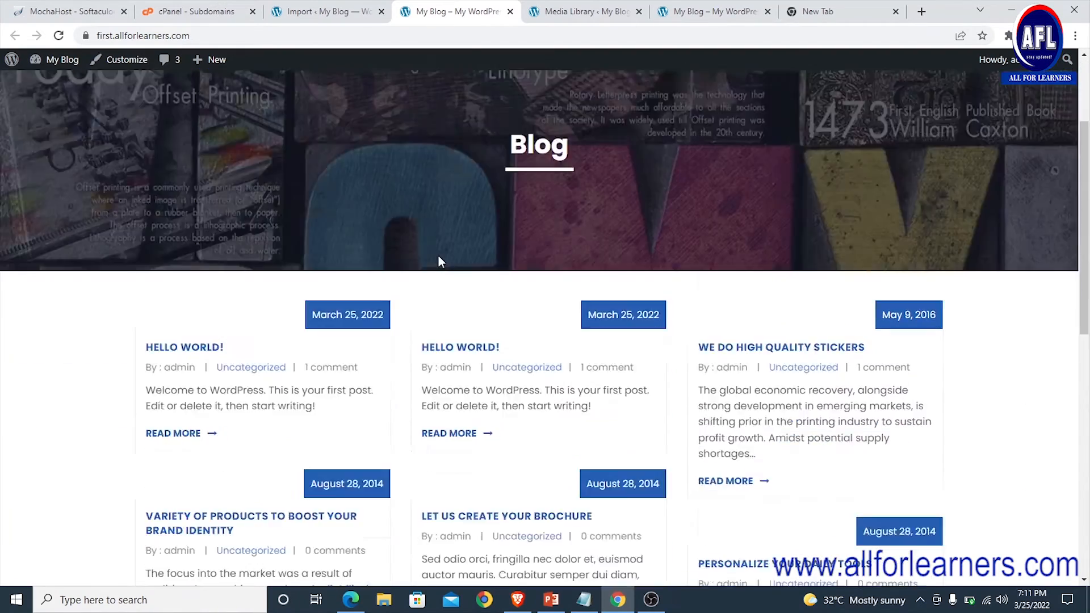
scroll(439, 259, down, 4)
scroll(440, 259, up, 7)
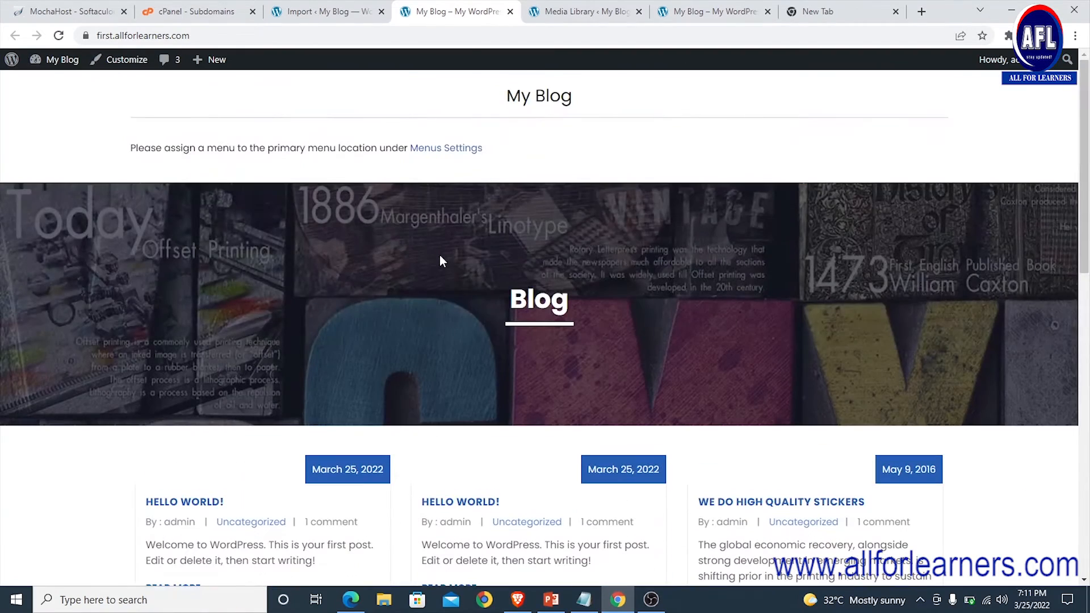
In the Reading settings, display a static page with Home as the homepage and Blog as the posts page, and save the changes
click(328, 11)
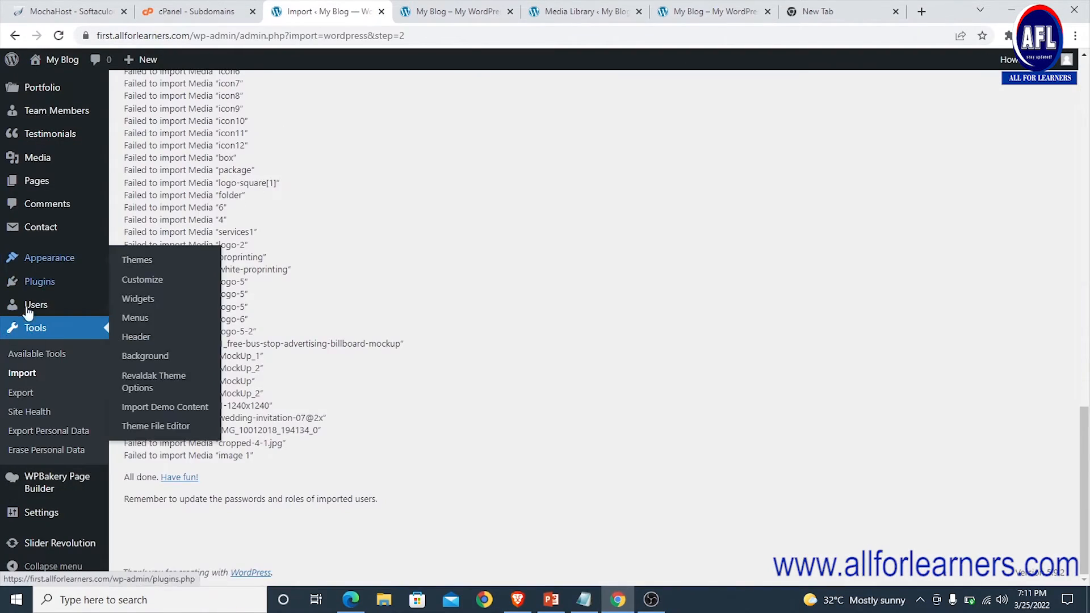
mouse_move(30, 518)
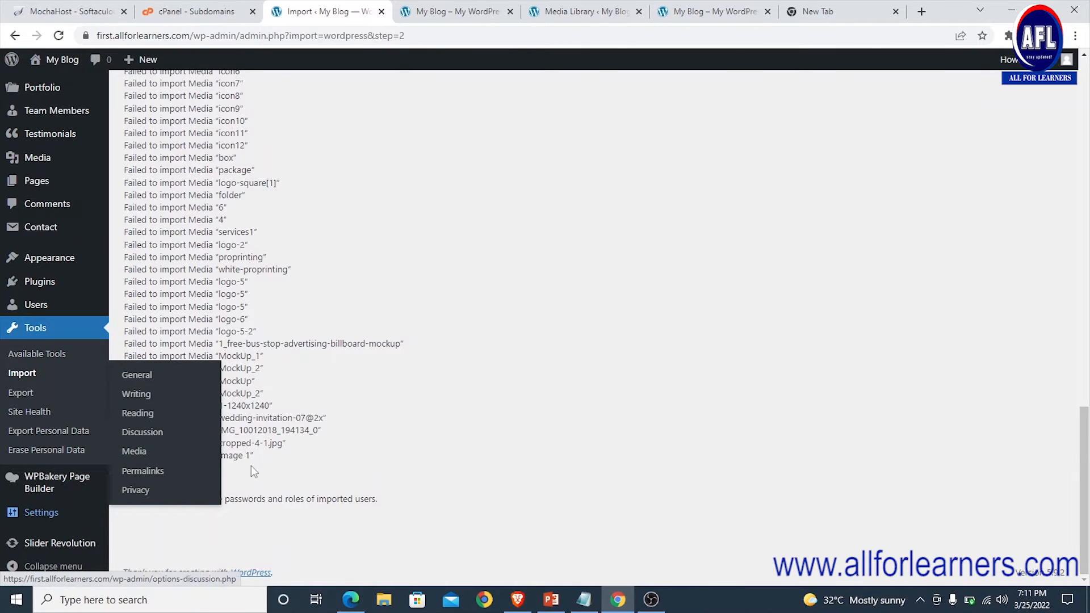
click(136, 412)
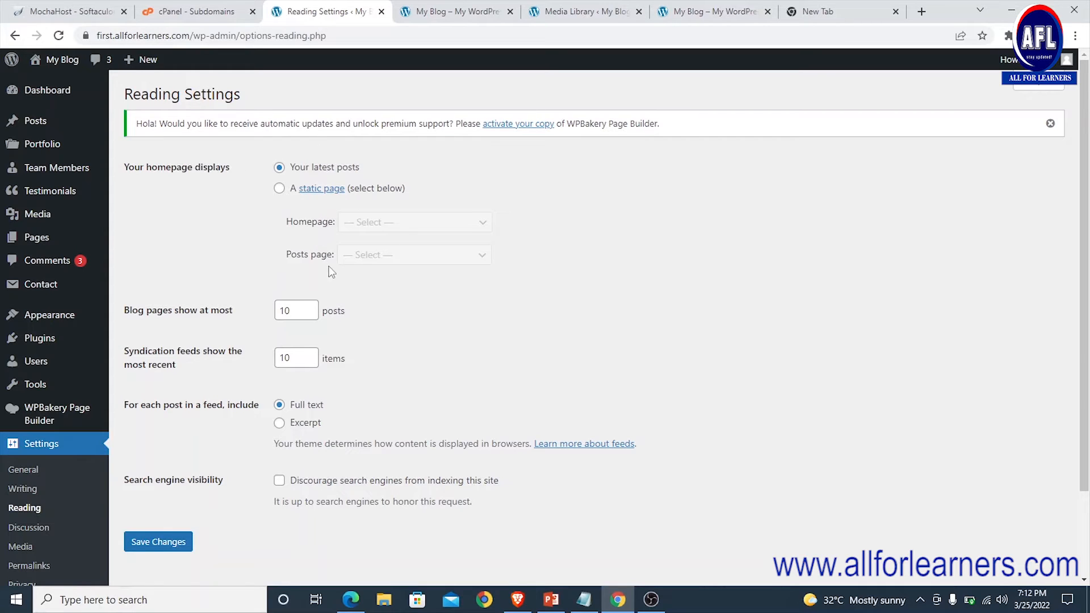
click(279, 189)
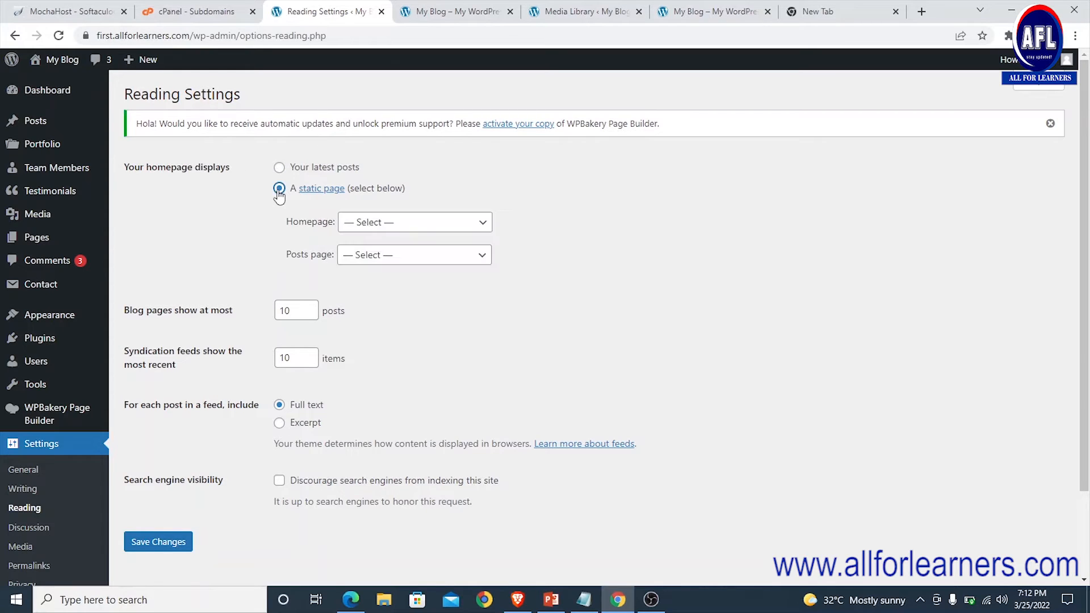
click(432, 222)
click(371, 337)
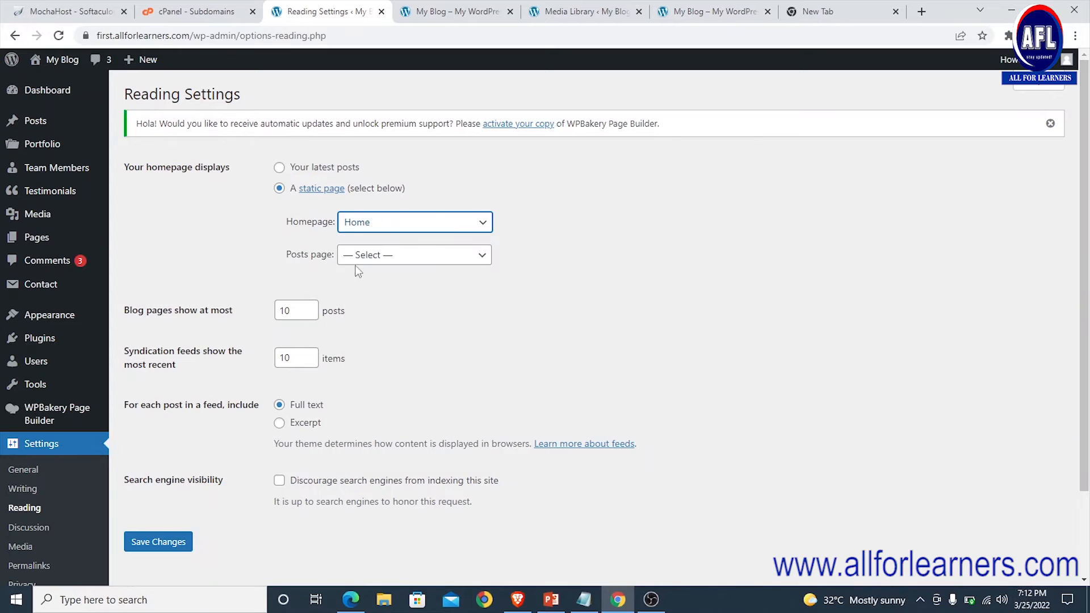
click(434, 259)
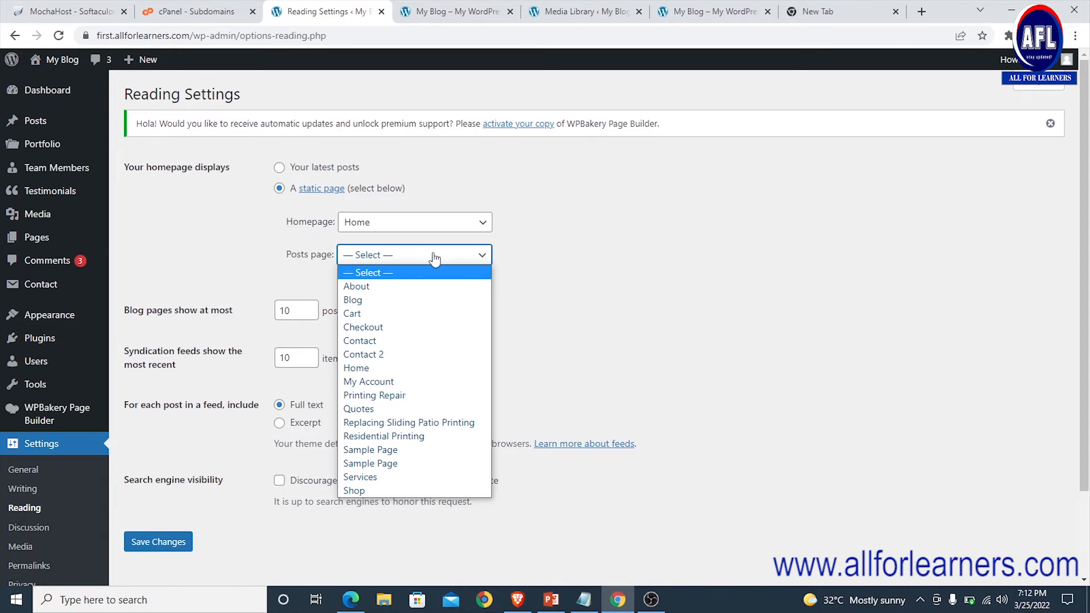
click(374, 301)
click(160, 543)
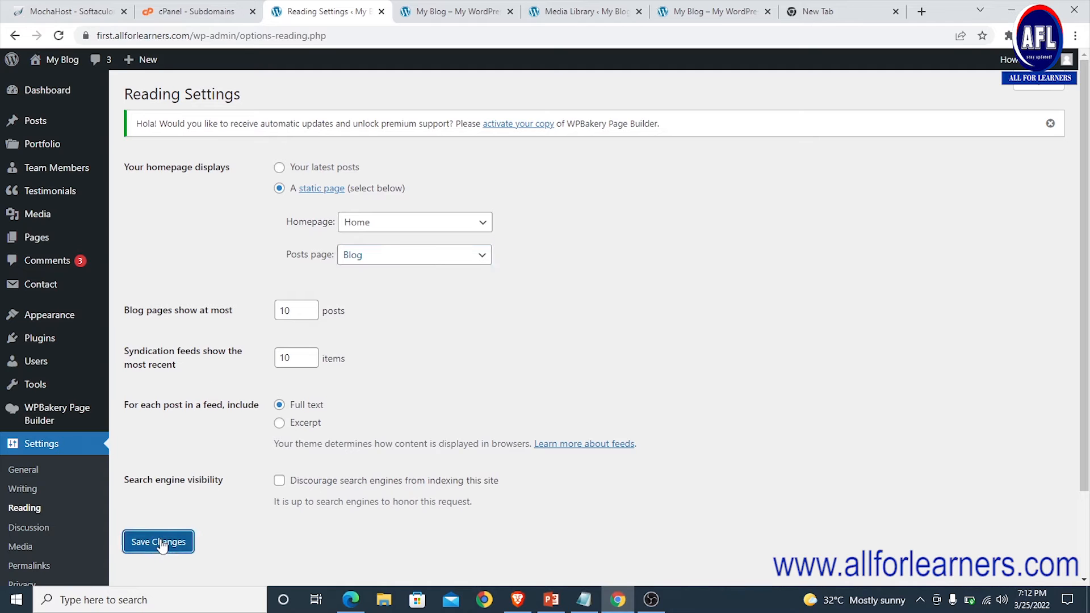
Reload the live site's front page and examine the imported Home page from the slider area down to the footer
click(437, 15)
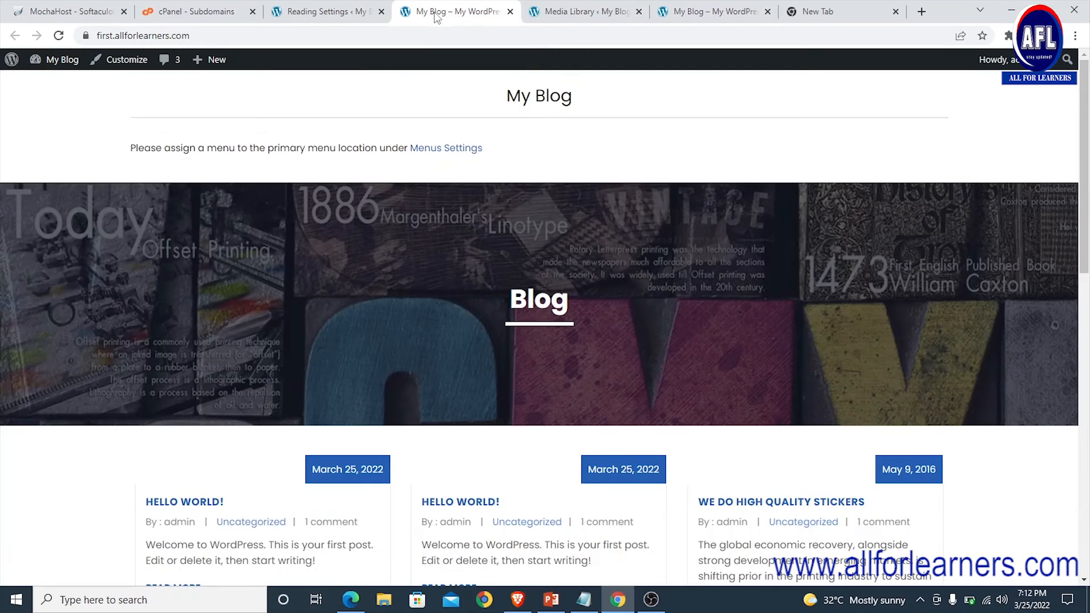
click(58, 35)
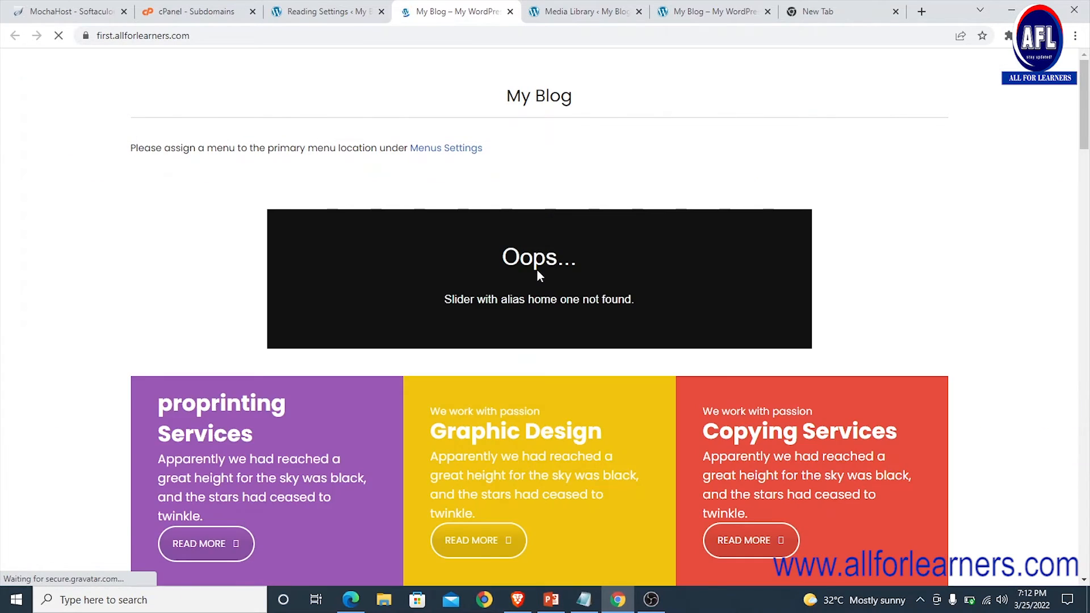
scroll(504, 221, down, 20)
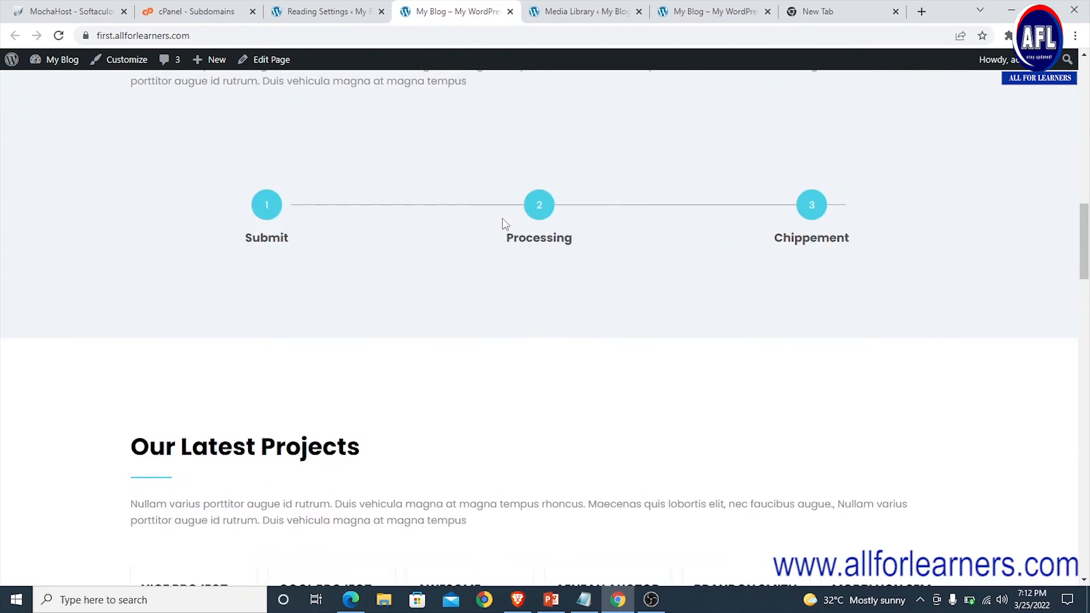
scroll(503, 227, down, 15)
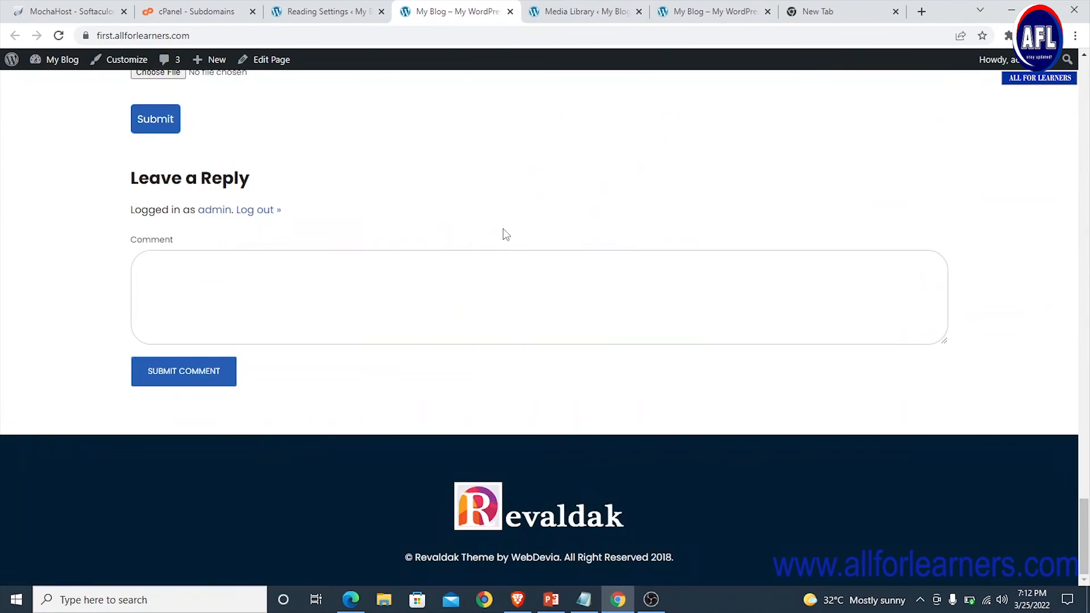
scroll(504, 237, up, 8)
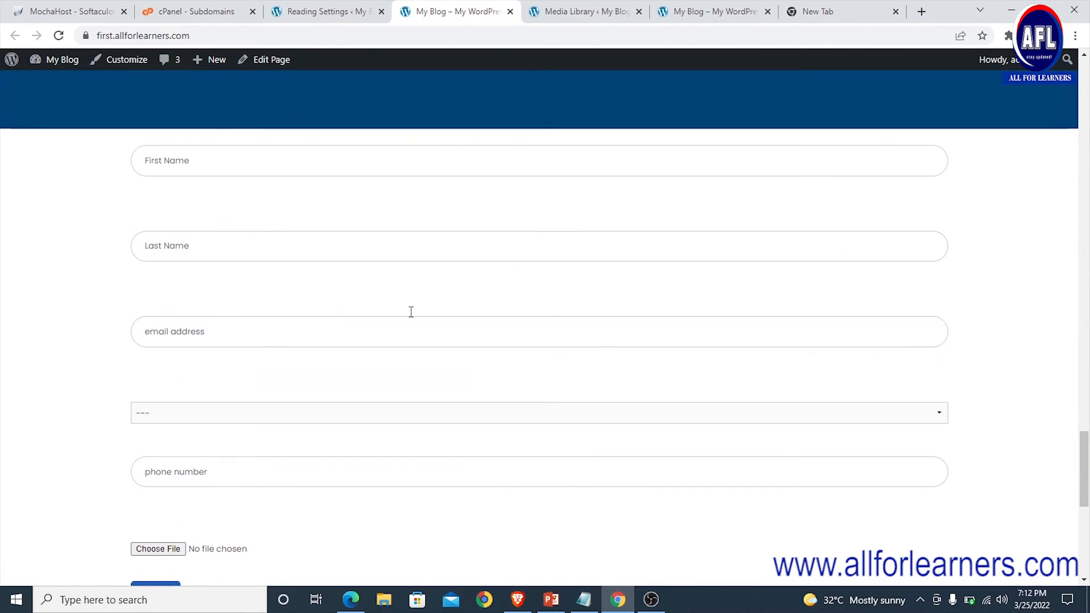
scroll(338, 253, up, 15)
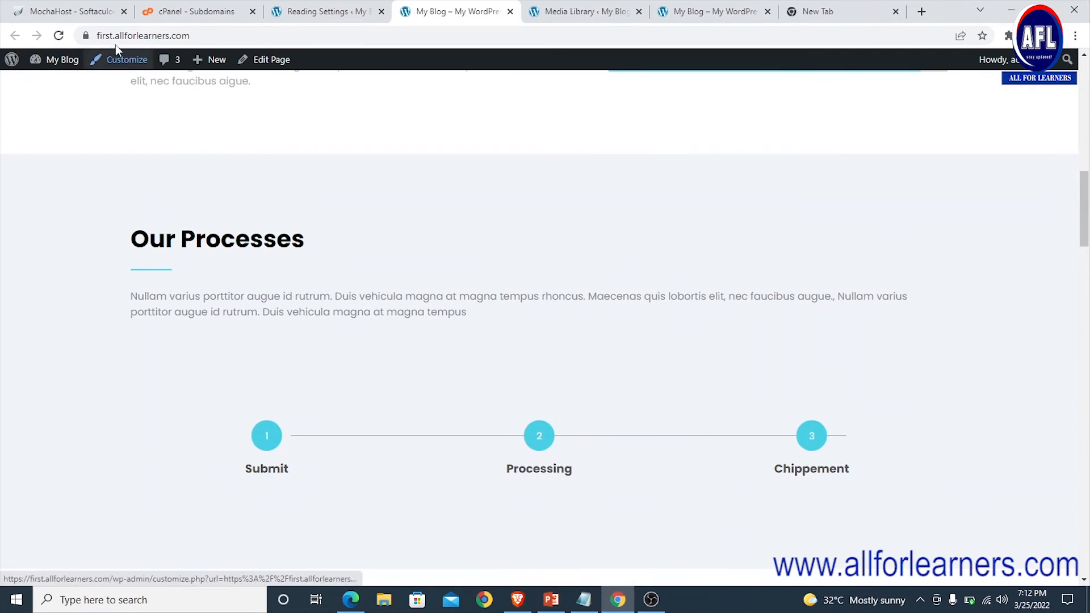
scroll(479, 263, up, 8)
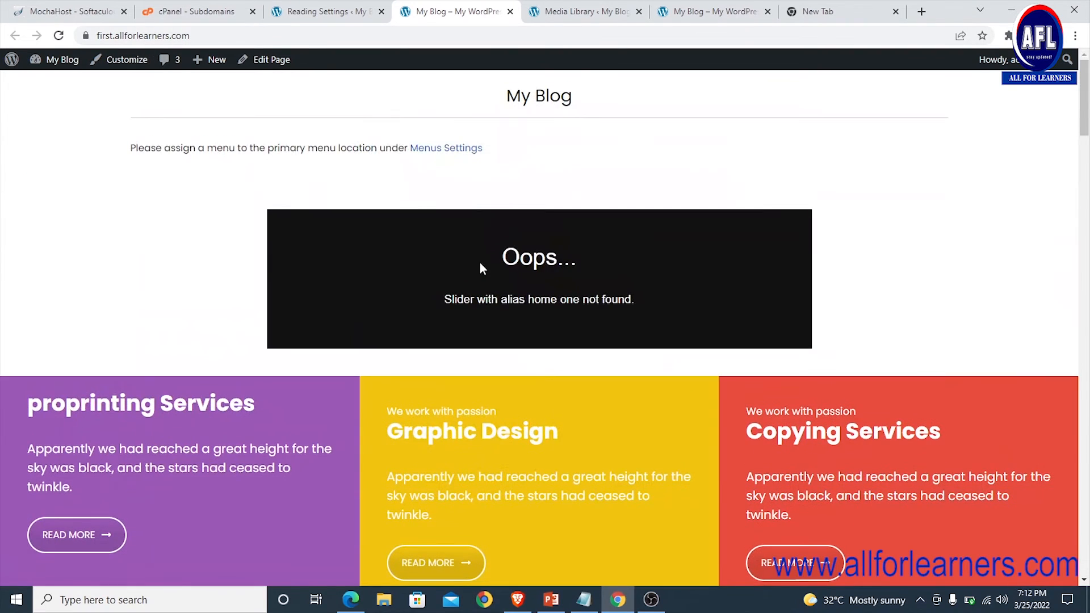
Switch to Edge and open the local site's front page in a new tab from its Export admin page
scroll(504, 295, down, 10)
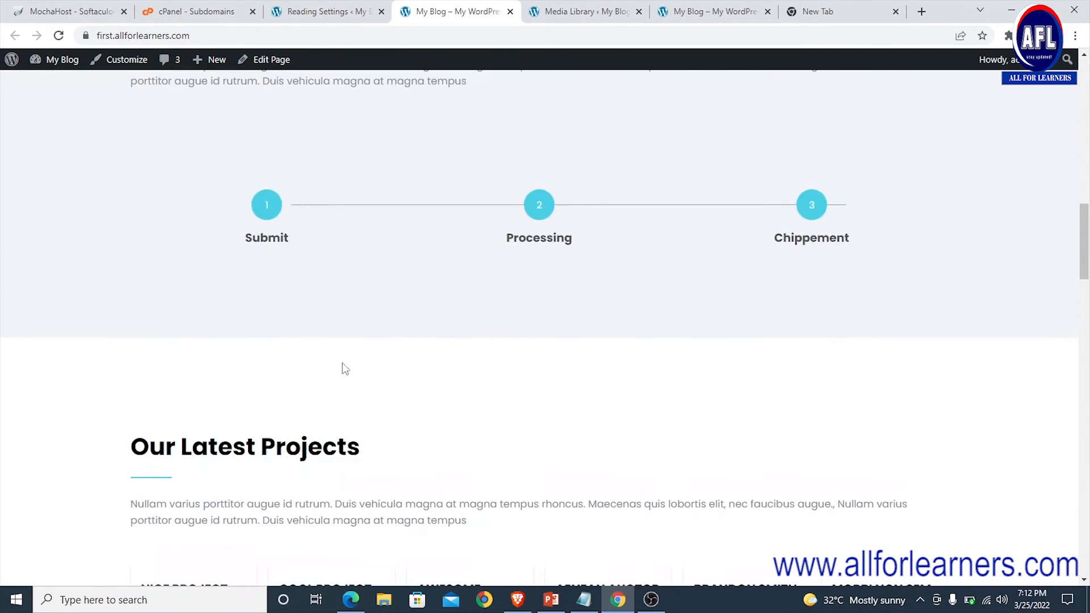
click(349, 600)
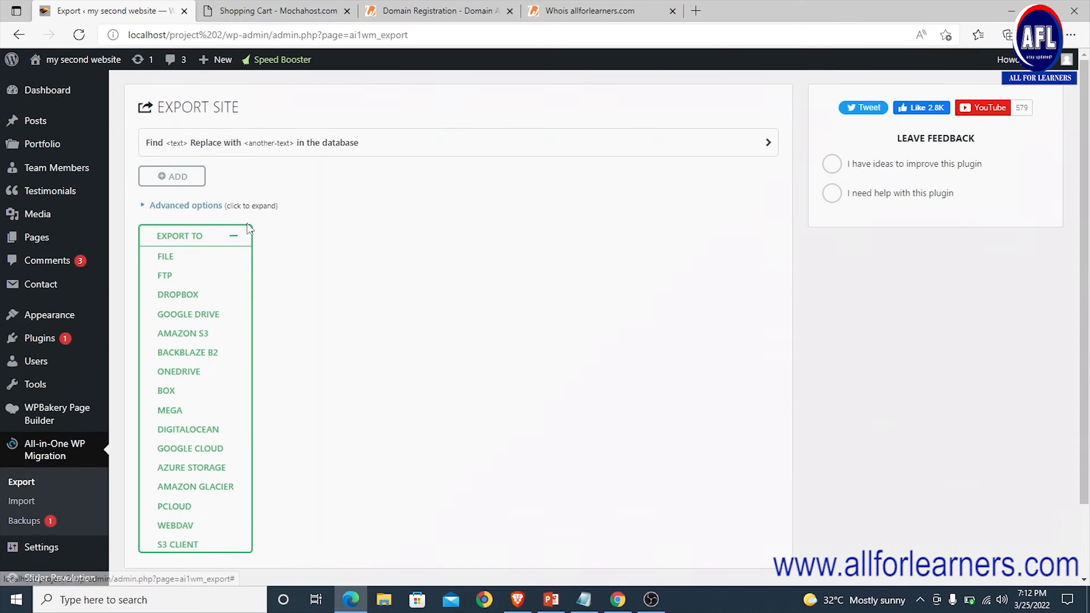
click(249, 11)
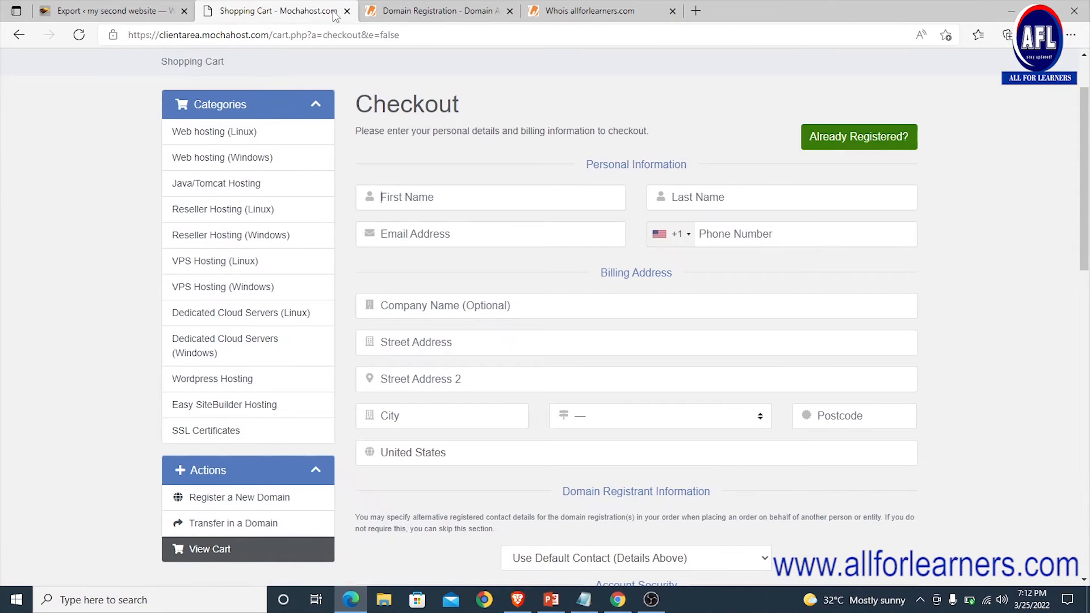
click(108, 10)
mouse_move(50, 63)
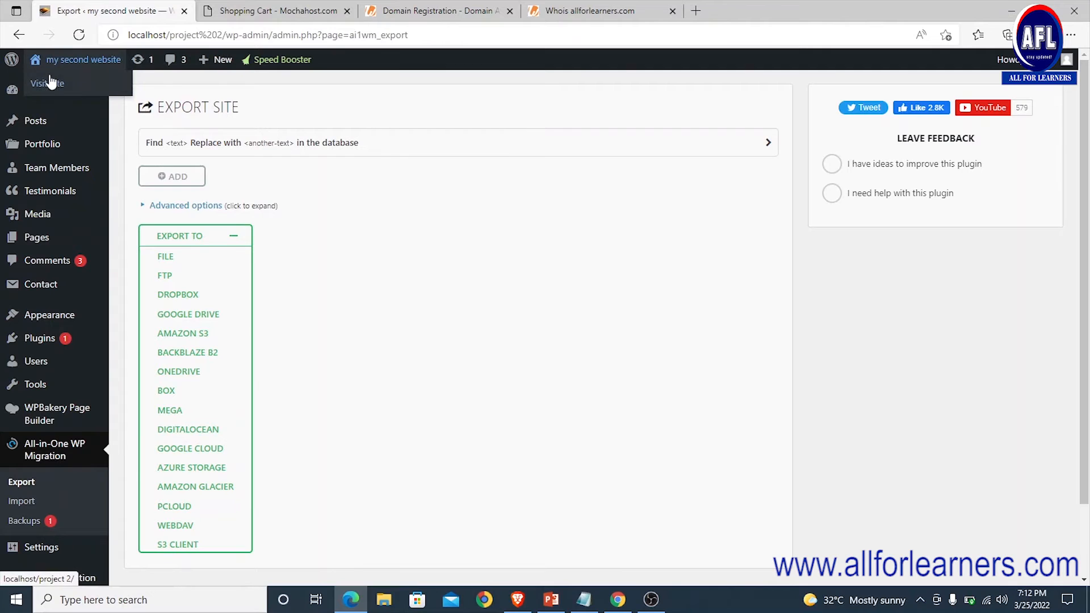
right_click(50, 84)
click(95, 86)
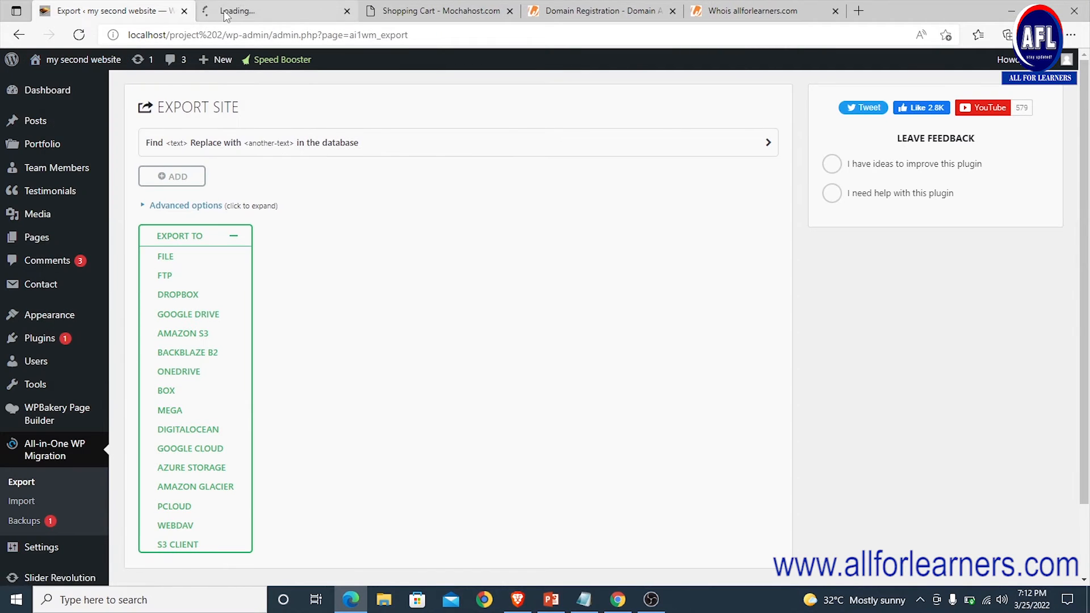
click(242, 10)
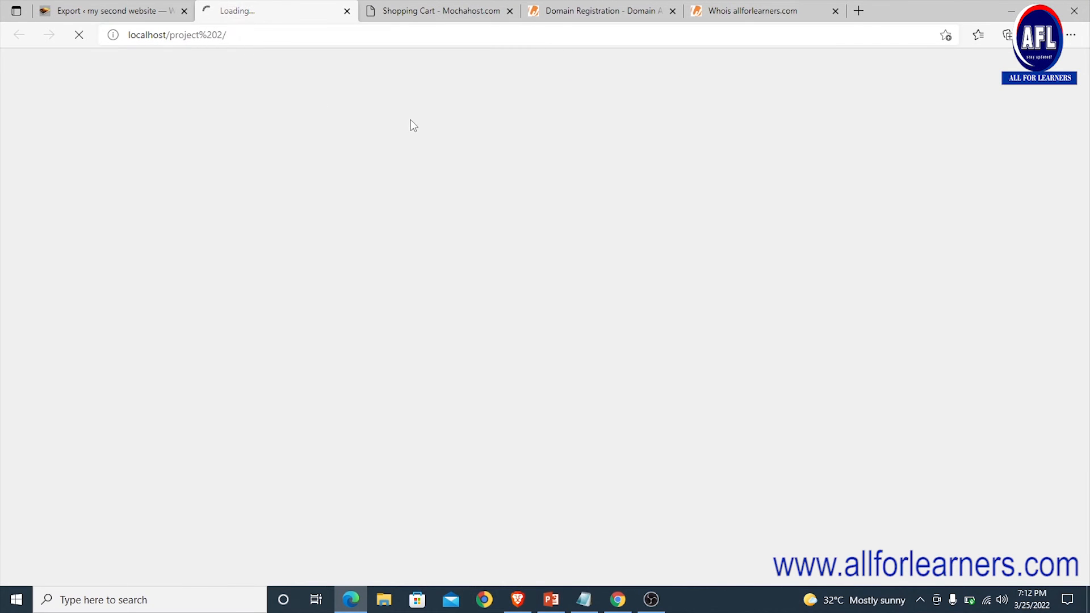
Examine the local site's home page from the header menu through the projects and quote form to the footer
scroll(453, 226, down, 12)
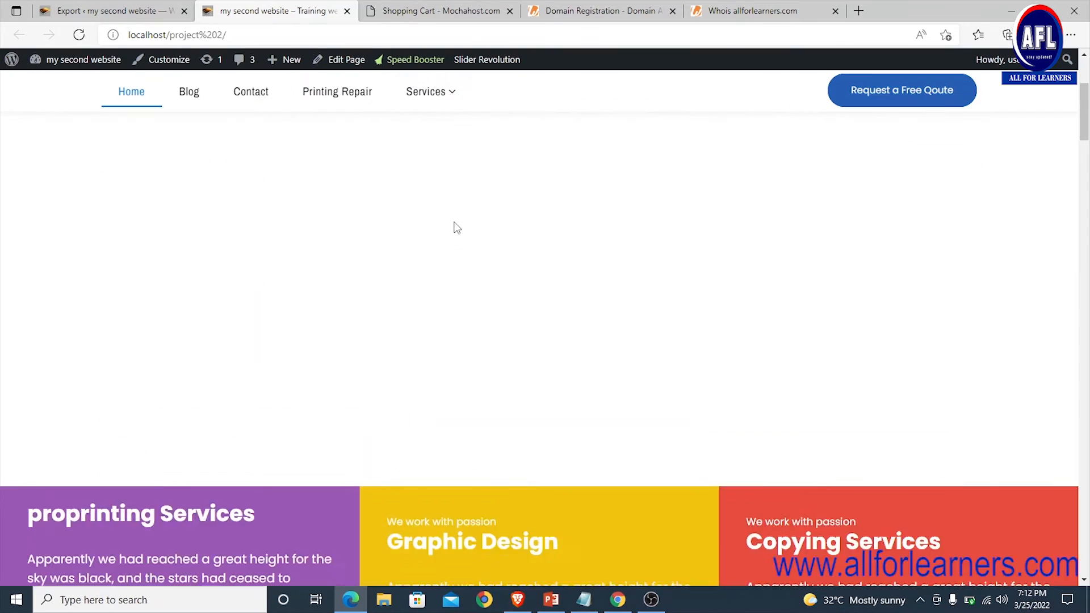
scroll(462, 244, up, 8)
scroll(463, 244, up, 4)
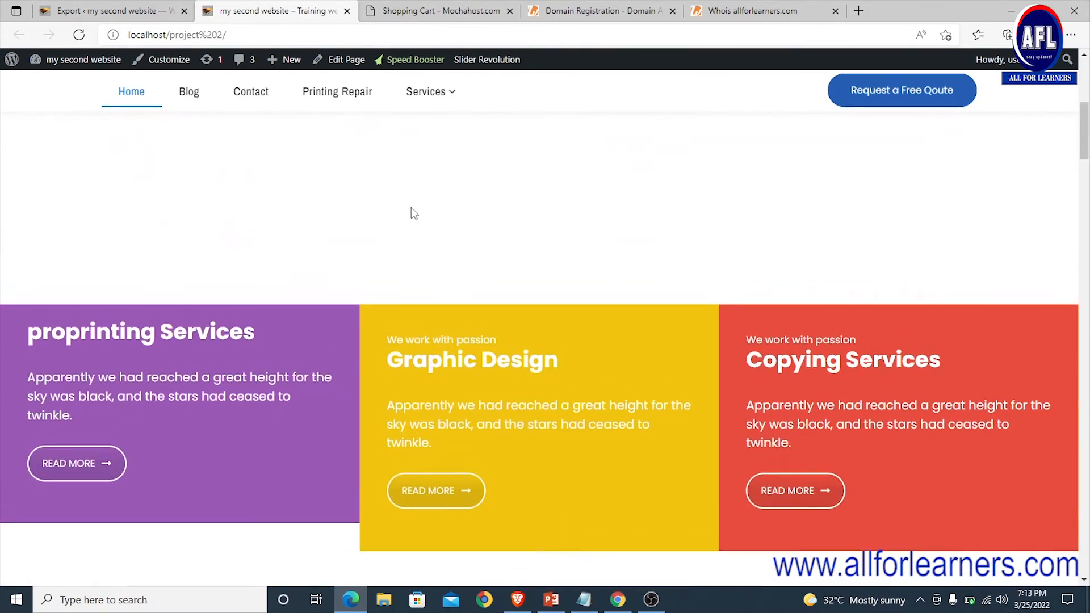
scroll(465, 281, down, 10)
scroll(465, 281, down, 20)
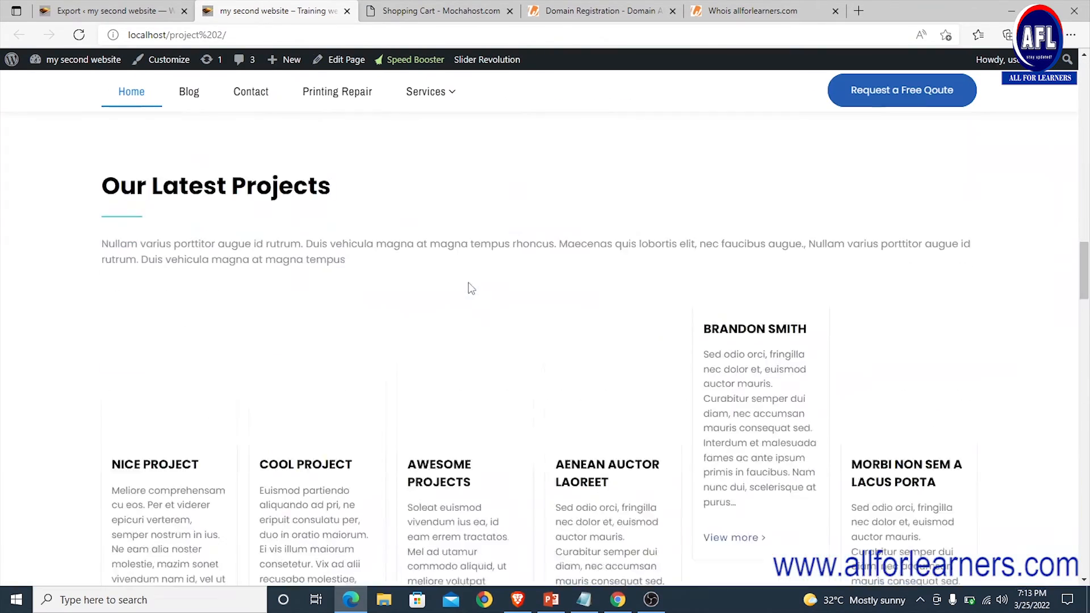
scroll(216, 258, up, 5)
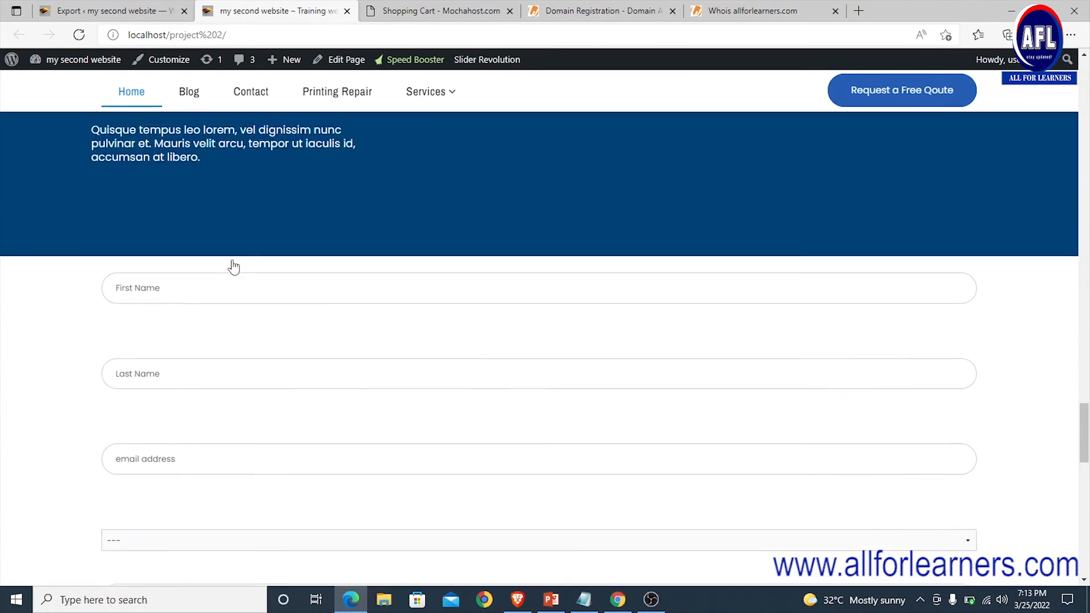
scroll(246, 321, down, 15)
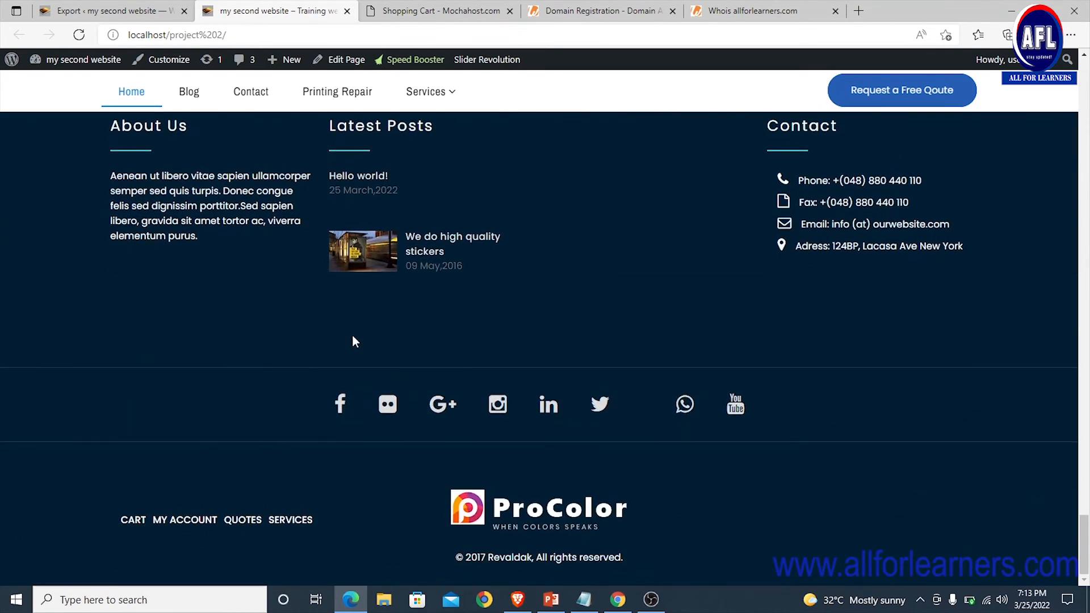
scroll(352, 341, up, 1)
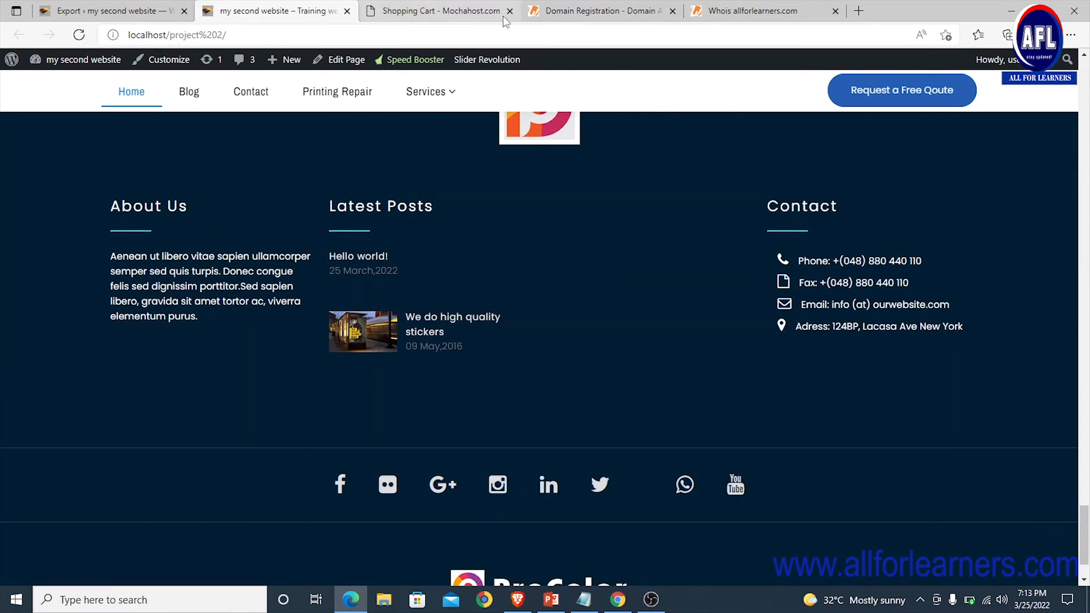
Switch back to Chrome and compare the live site's quote form, comment area, footer and header with the local design
click(618, 599)
scroll(528, 321, down, 8)
scroll(531, 326, down, 5)
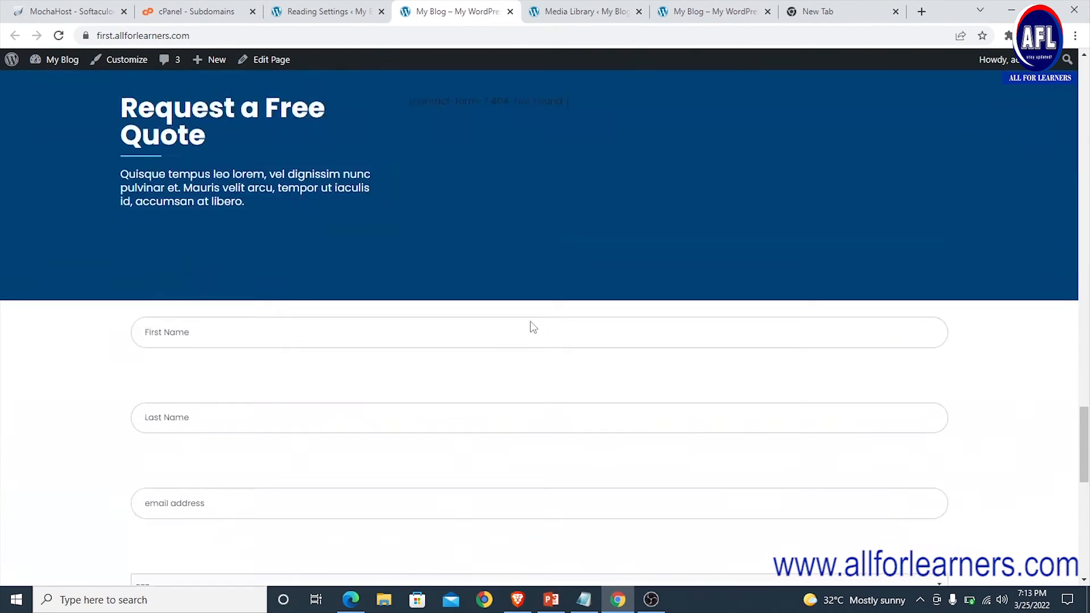
scroll(531, 326, up, 3)
scroll(292, 171, down, 8)
scroll(389, 214, down, 7)
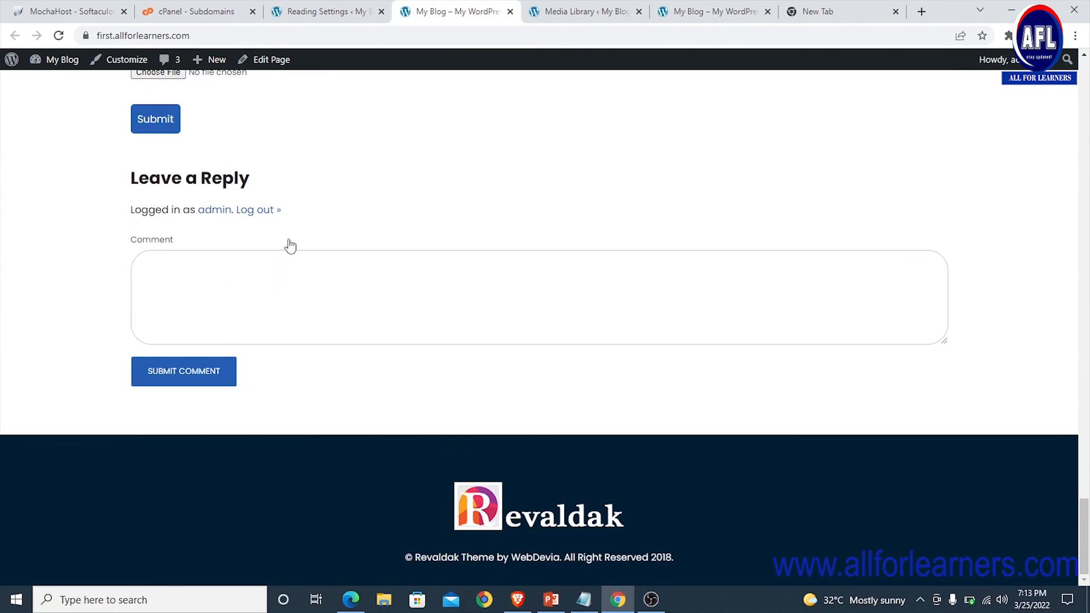
scroll(471, 330, up, 15)
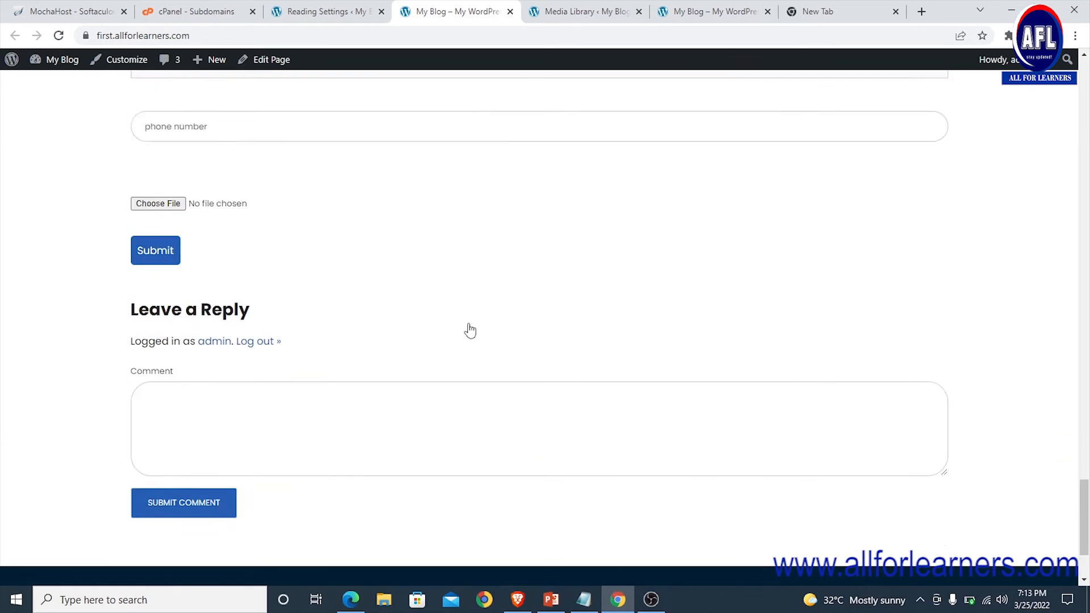
scroll(470, 322, up, 3)
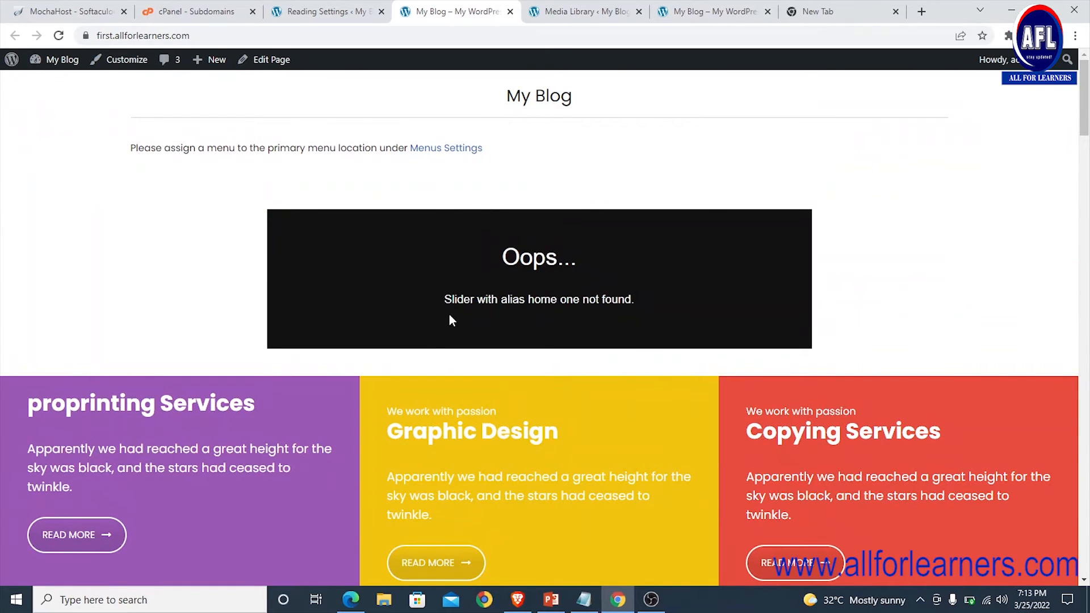
Open the live site's Menus settings in a new tab and bring that tab forward
click(303, 8)
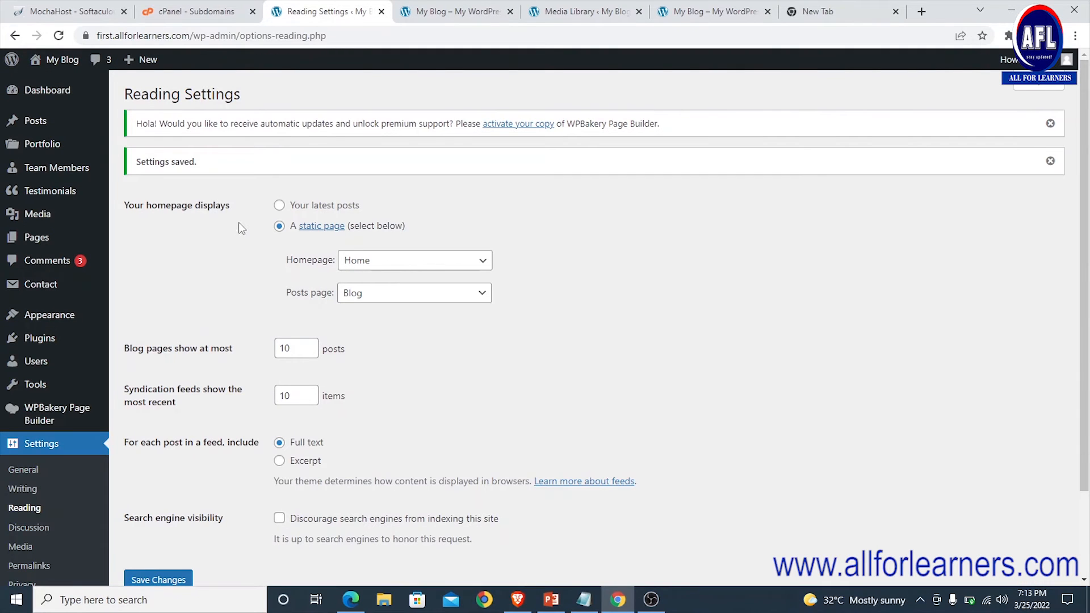
mouse_move(32, 214)
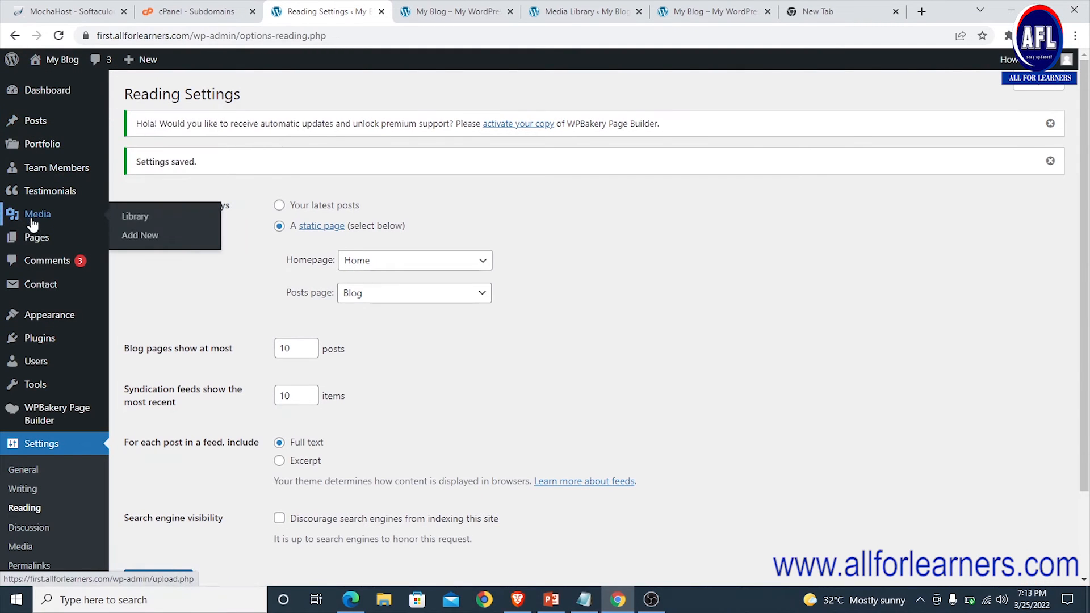
mouse_move(29, 316)
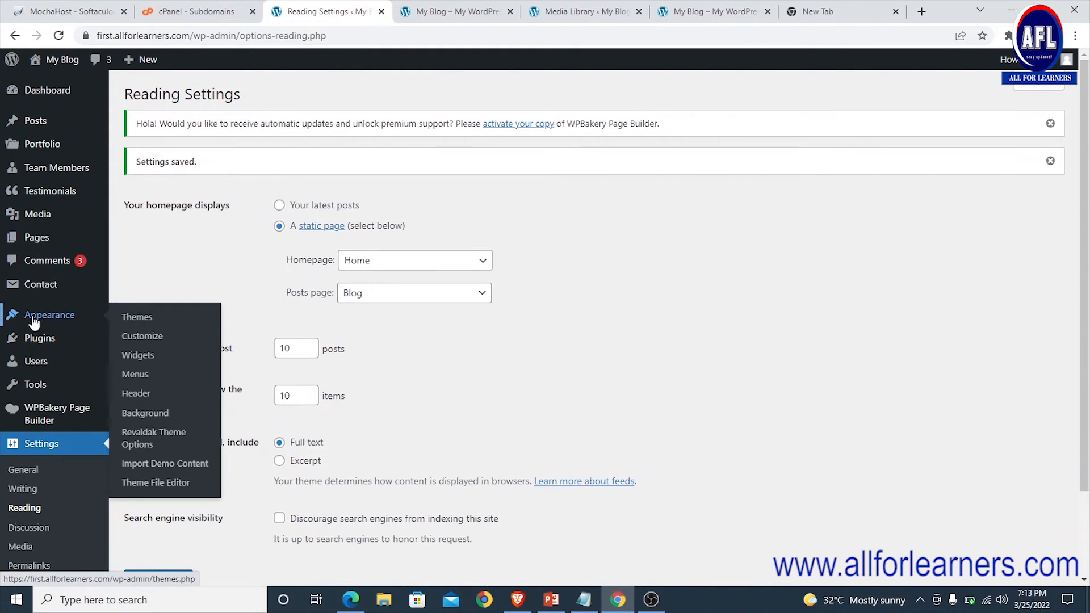
right_click(140, 374)
click(179, 379)
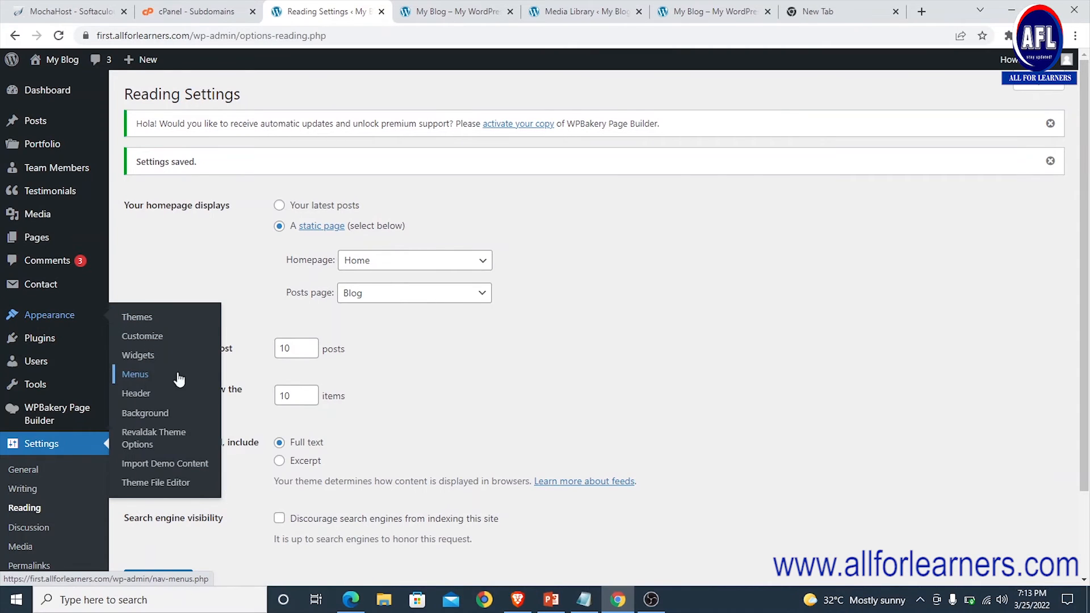
click(603, 13)
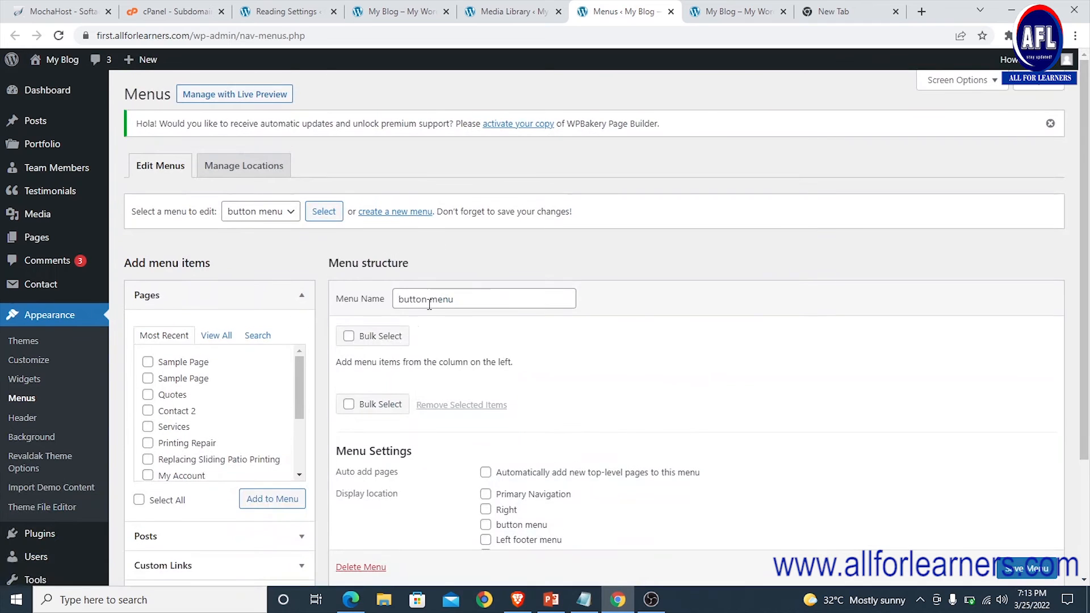
List all pages available as menu items and examine them alongside the button menu's structure and display locations
scroll(432, 308, down, 2)
scroll(433, 308, up, 2)
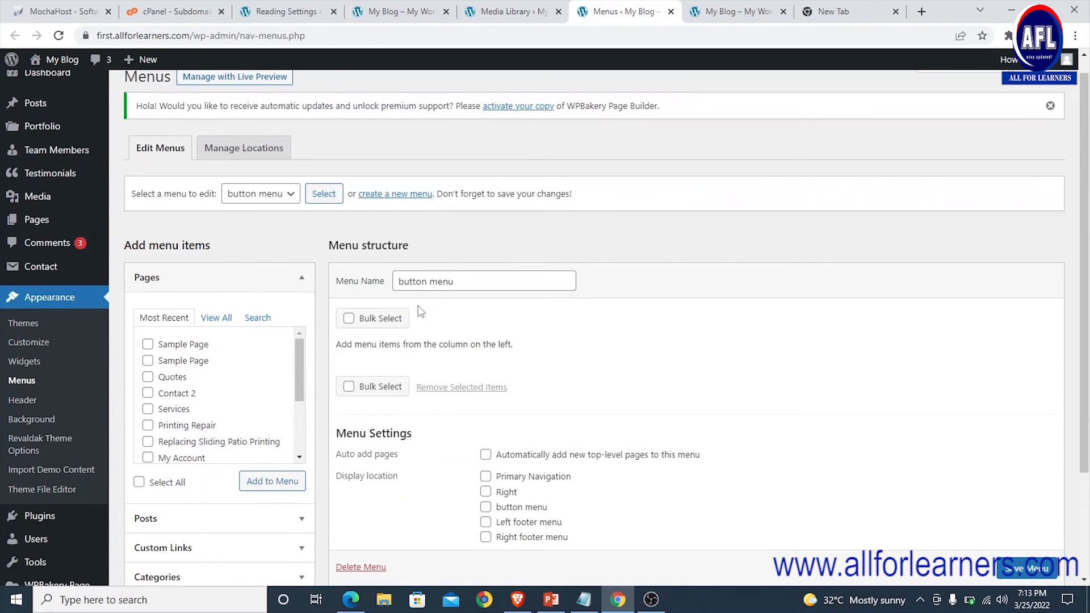
click(214, 321)
scroll(214, 397, down, 3)
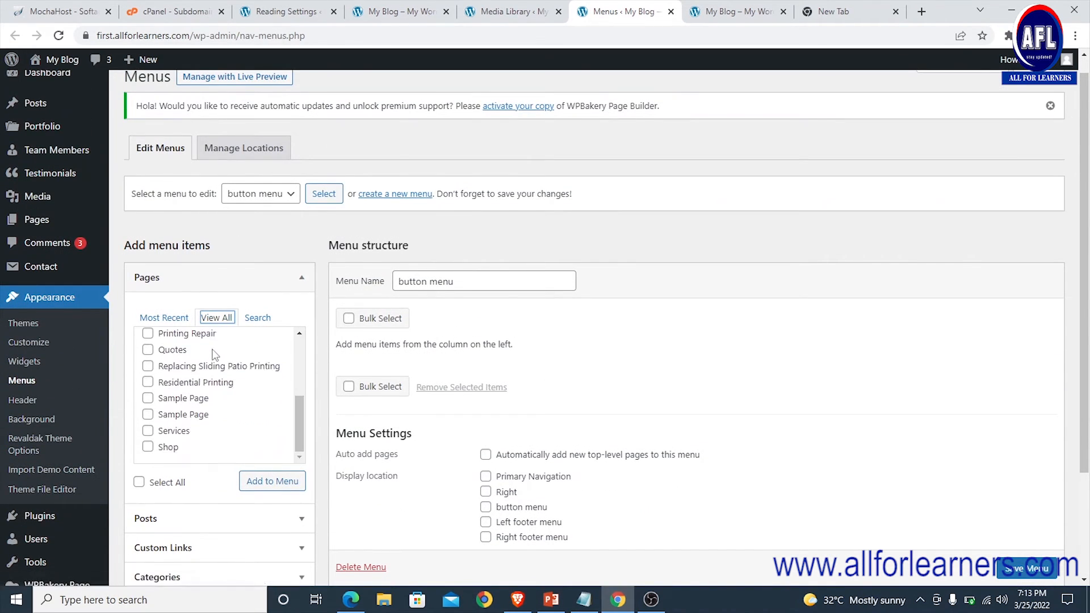
scroll(205, 386, down, 2)
scroll(205, 255, up, 5)
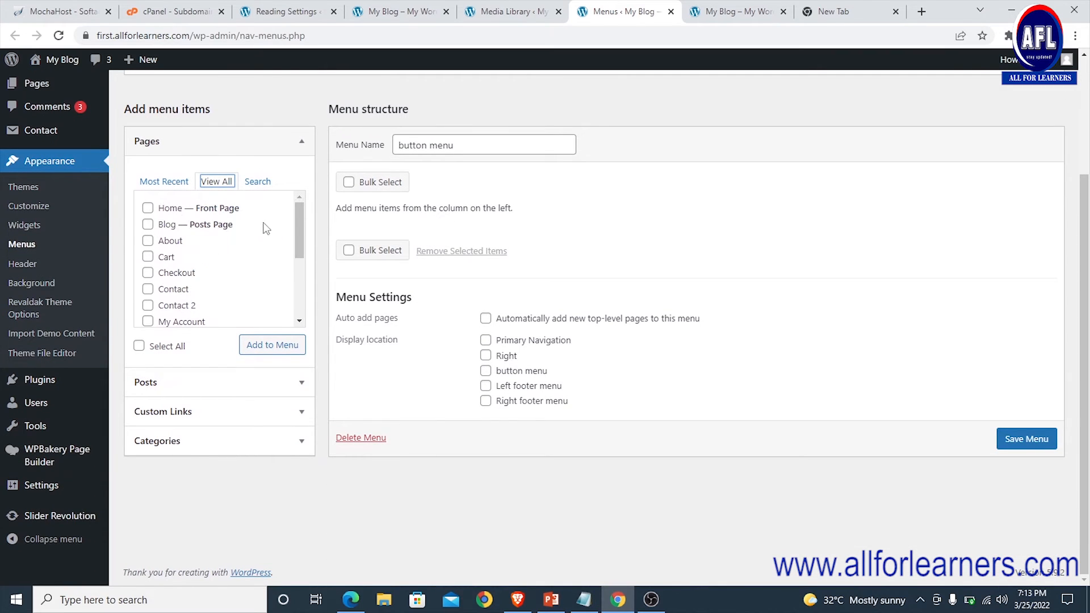
scroll(198, 255, down, 5)
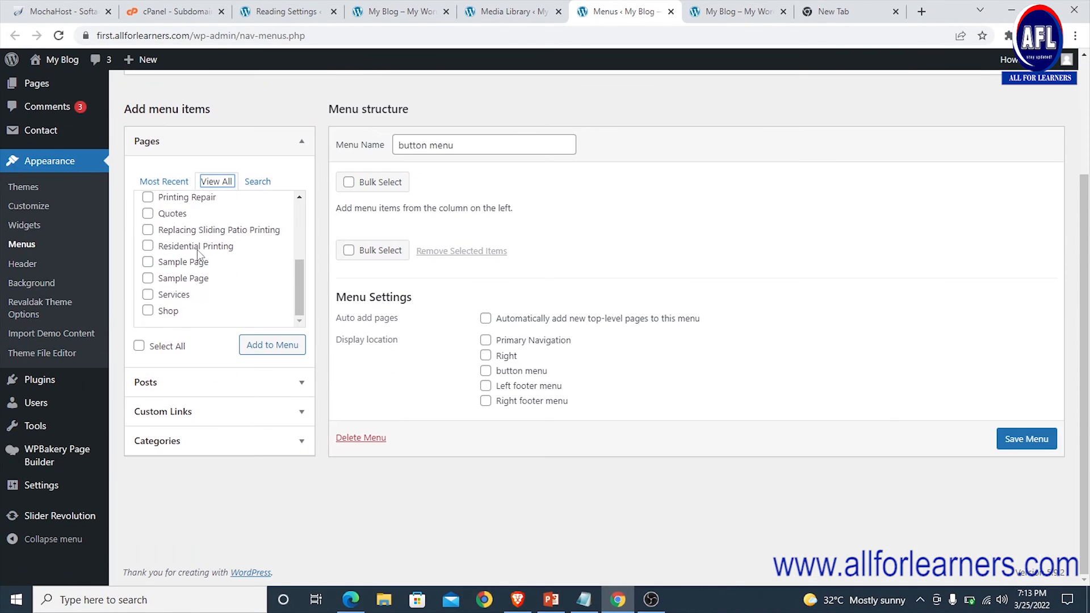
scroll(196, 273, up, 5)
scroll(412, 213, up, 3)
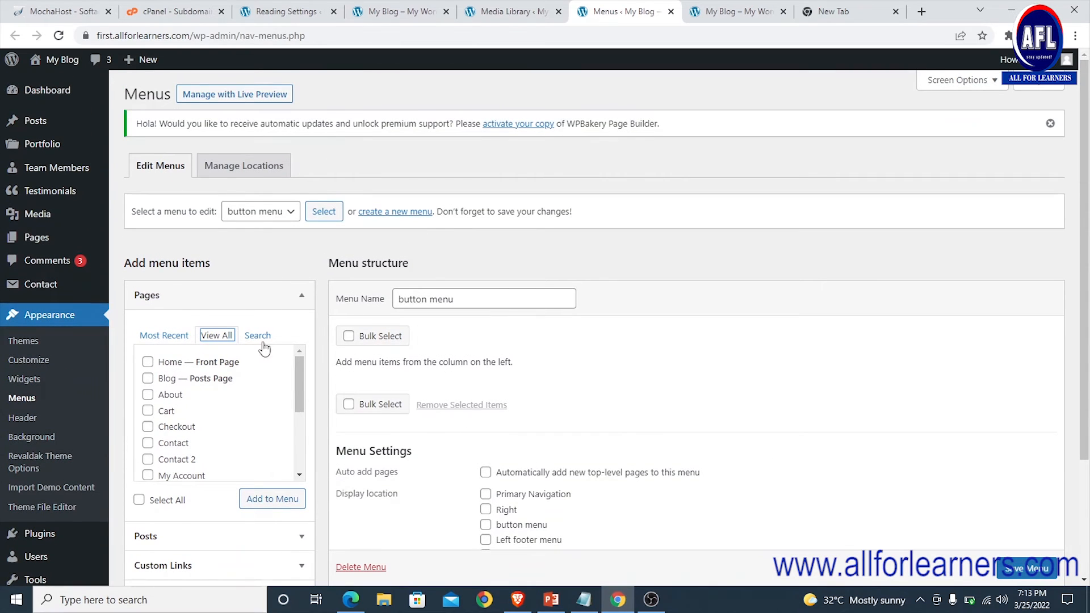
Check the live media library and front page, and in PowerPoint highlight "tool panel" and "Using plugins" on the importing slide
click(494, 13)
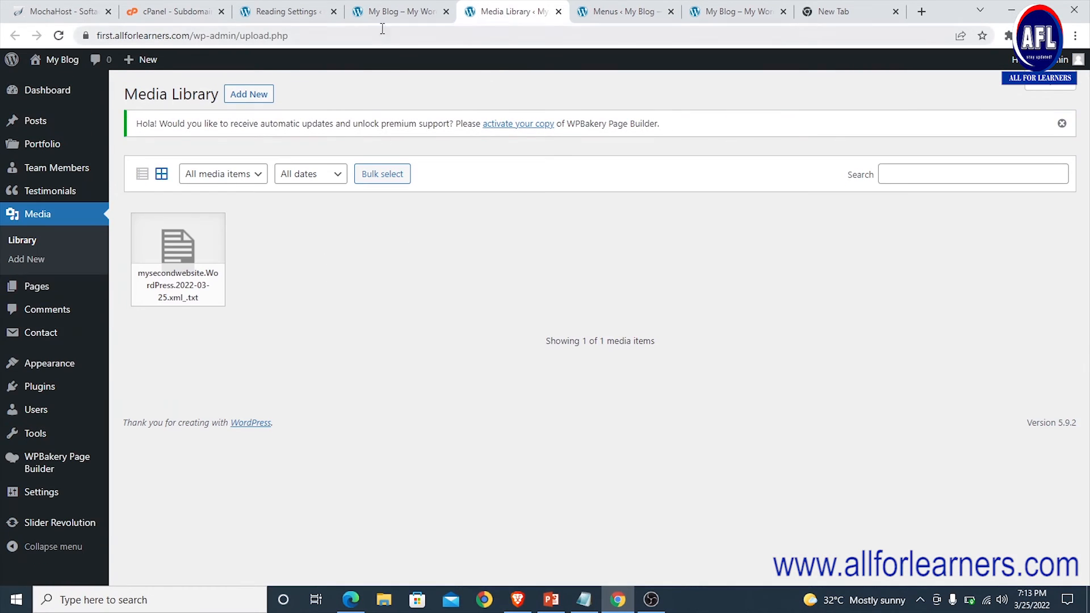
click(379, 15)
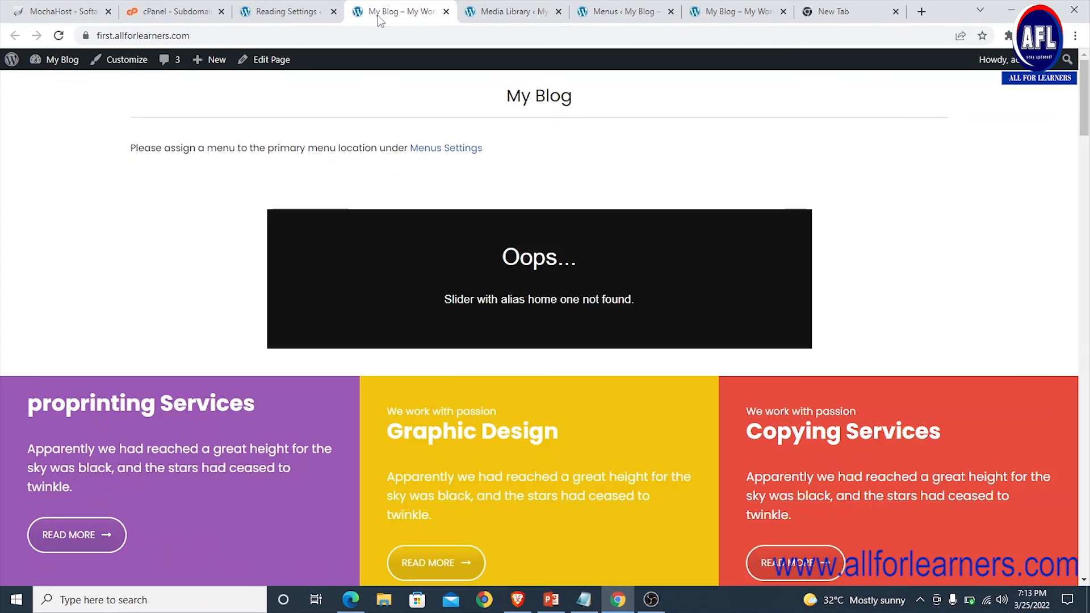
click(542, 605)
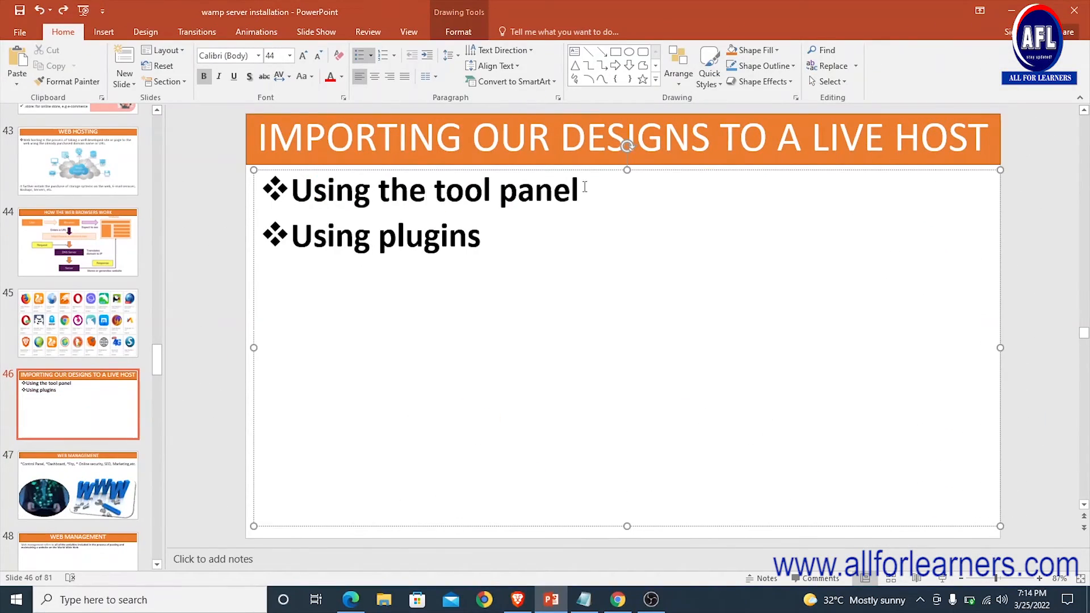
drag(585, 187, 454, 193)
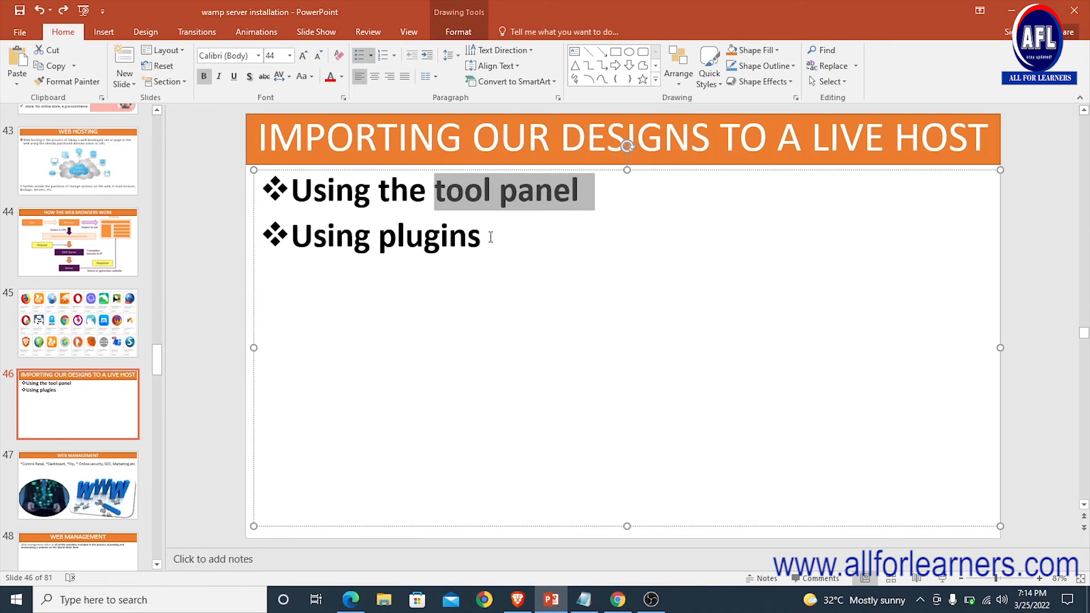
drag(490, 237, 292, 239)
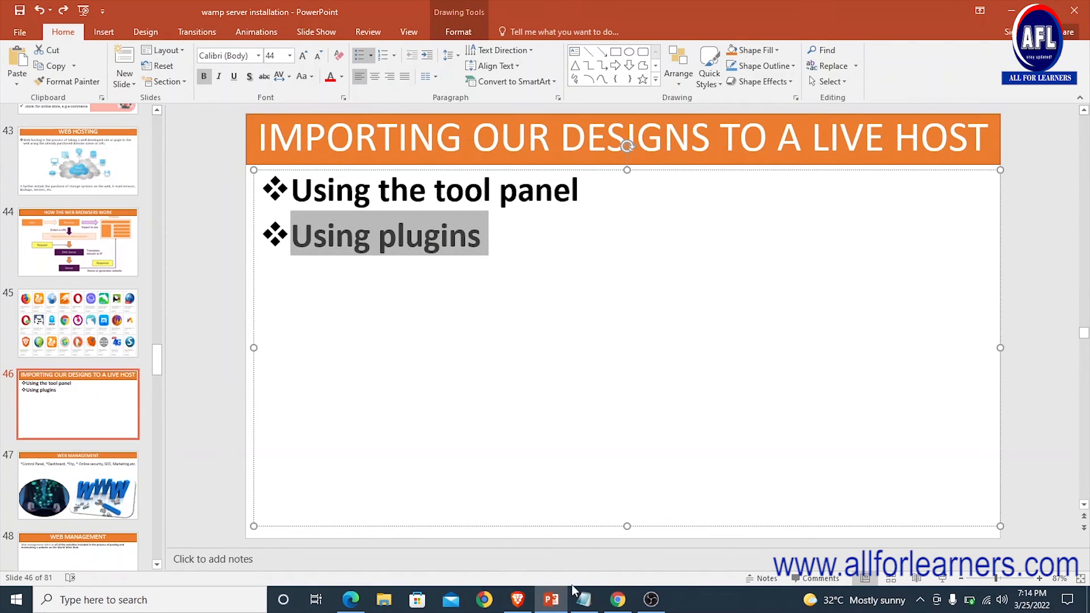
Return to the live site's admin area in Chrome and open the page for adding new plugins
click(617, 600)
click(288, 11)
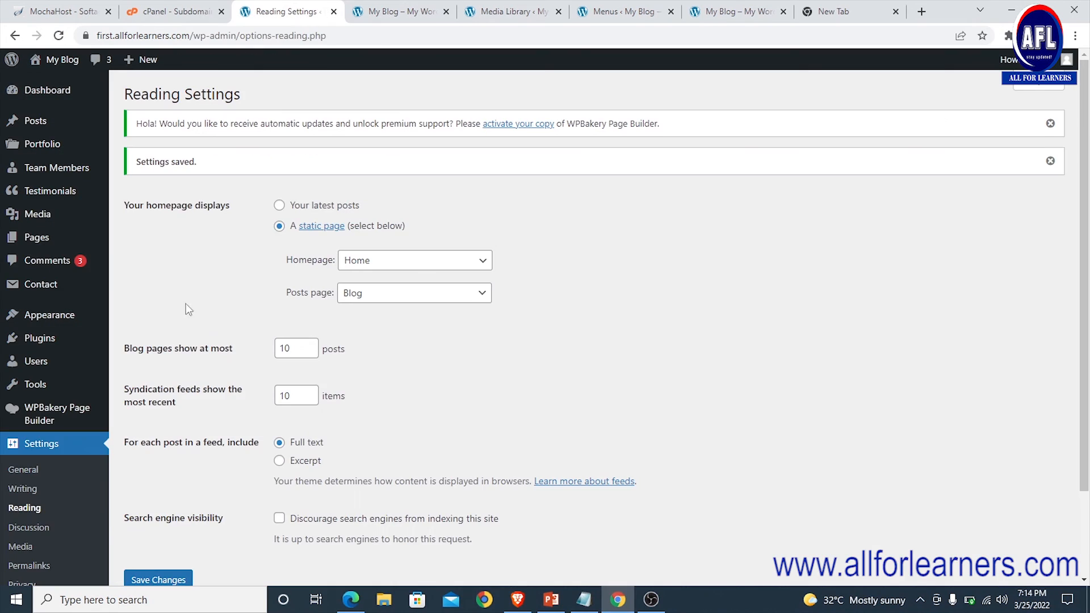
scroll(164, 326, down, 2)
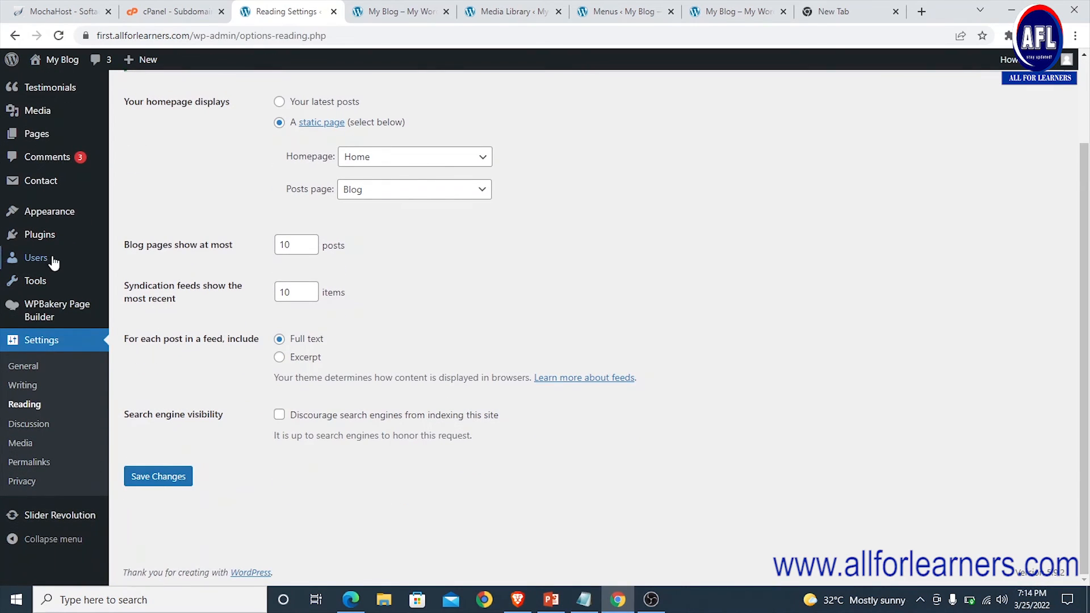
mouse_move(51, 235)
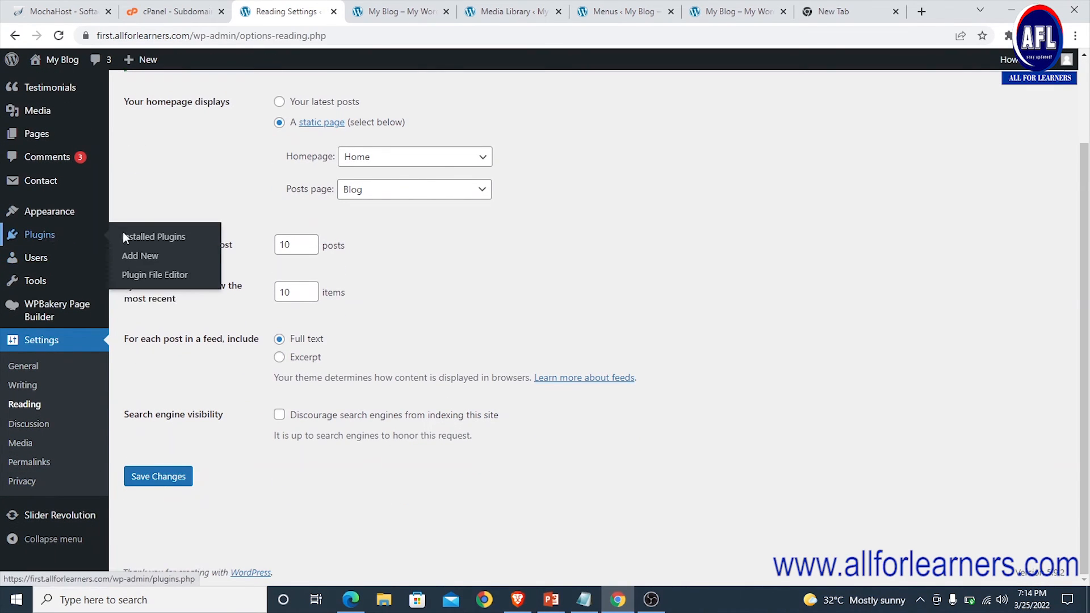
click(142, 257)
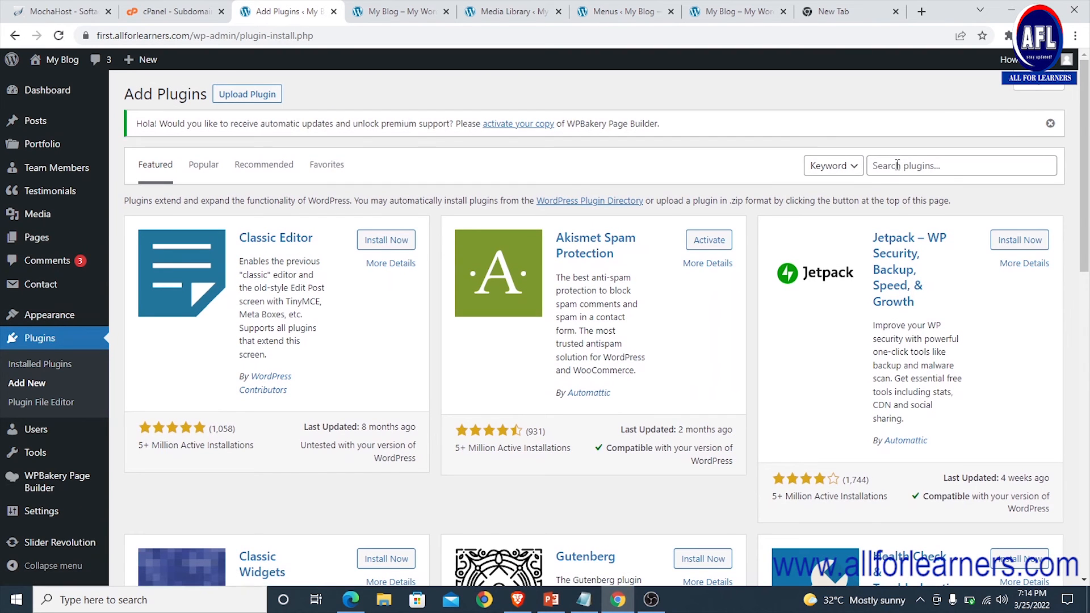
Search the plugin directory for "all in one wp migration", then install and activate the All-in-One WP Migration plugin by ServMask
click(897, 166)
text(a)
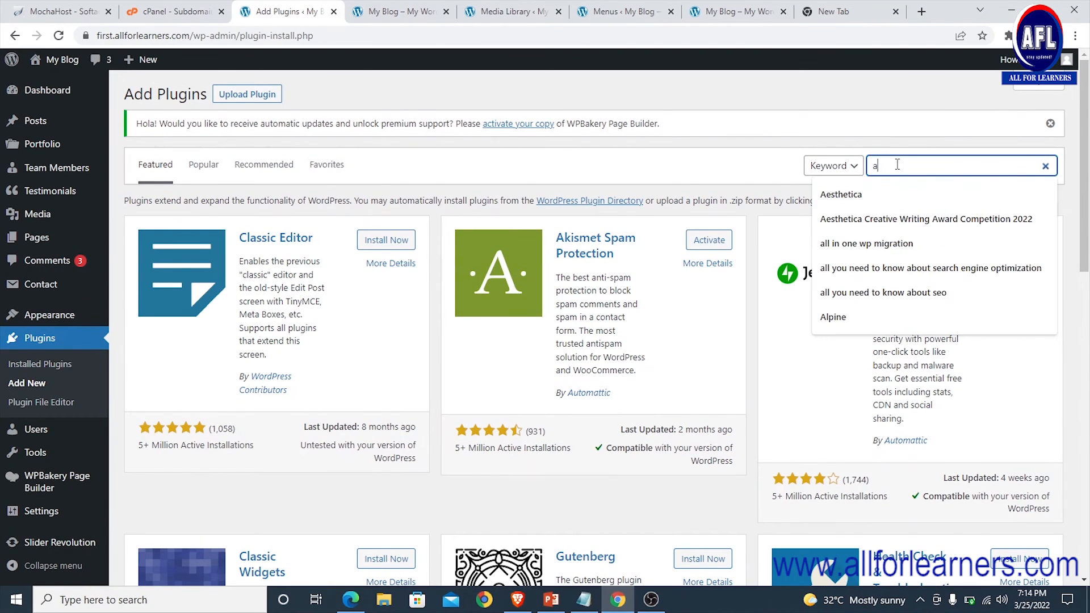
text(ll in one wp)
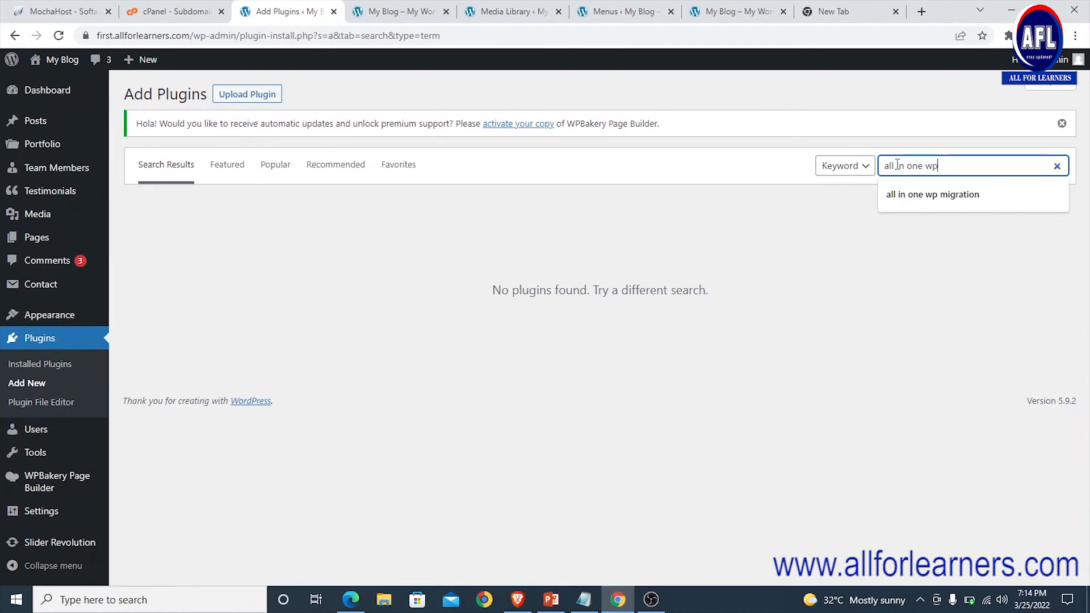
text( migration)
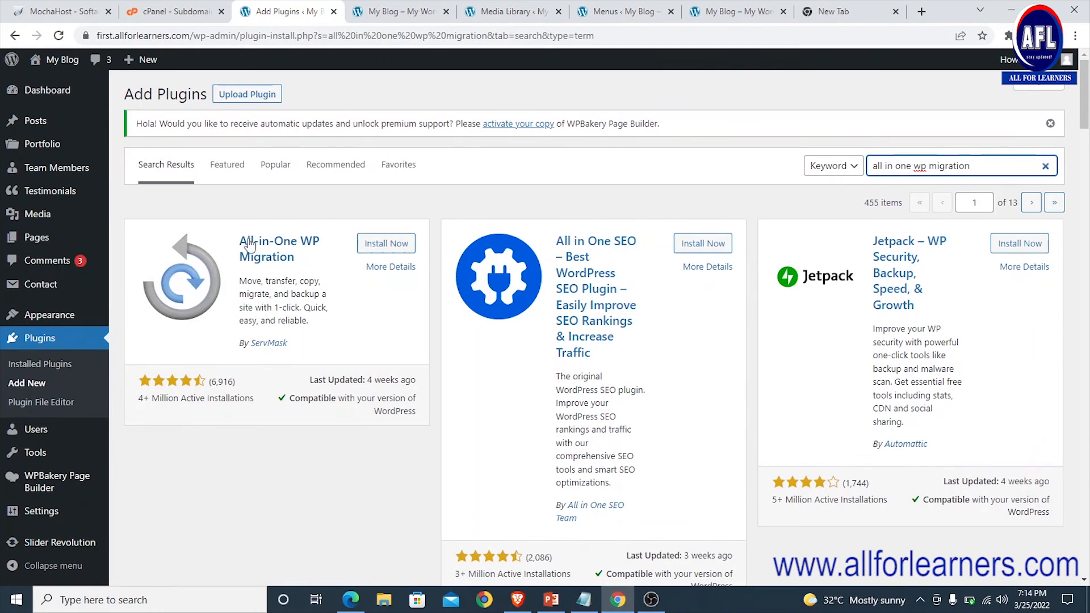
click(381, 245)
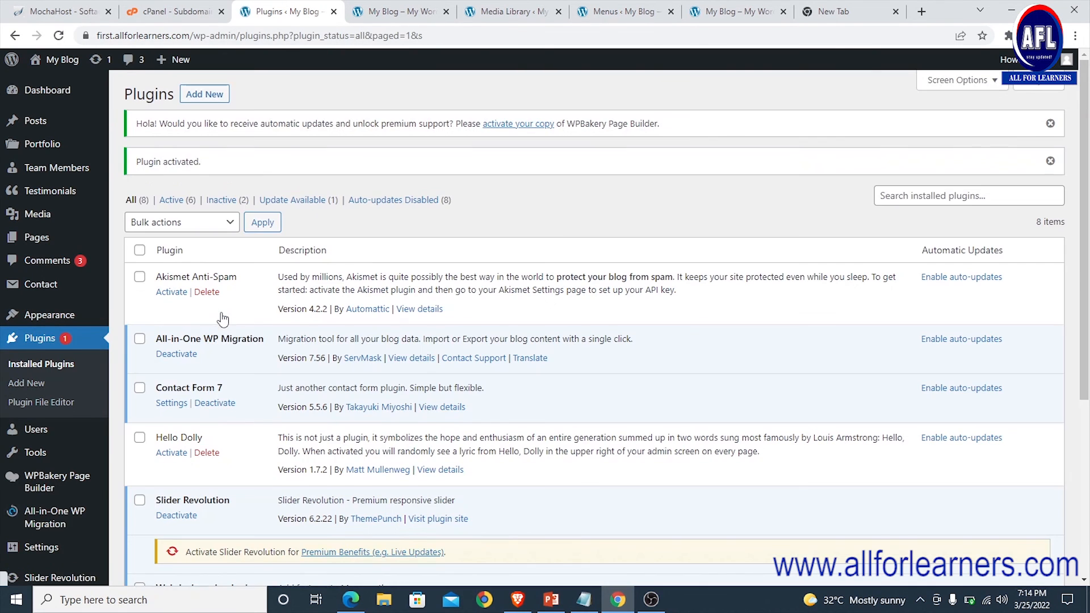
Open the Import page of the All-in-One WP Migration plugin on the live site
scroll(108, 285, down, 5)
mouse_move(67, 484)
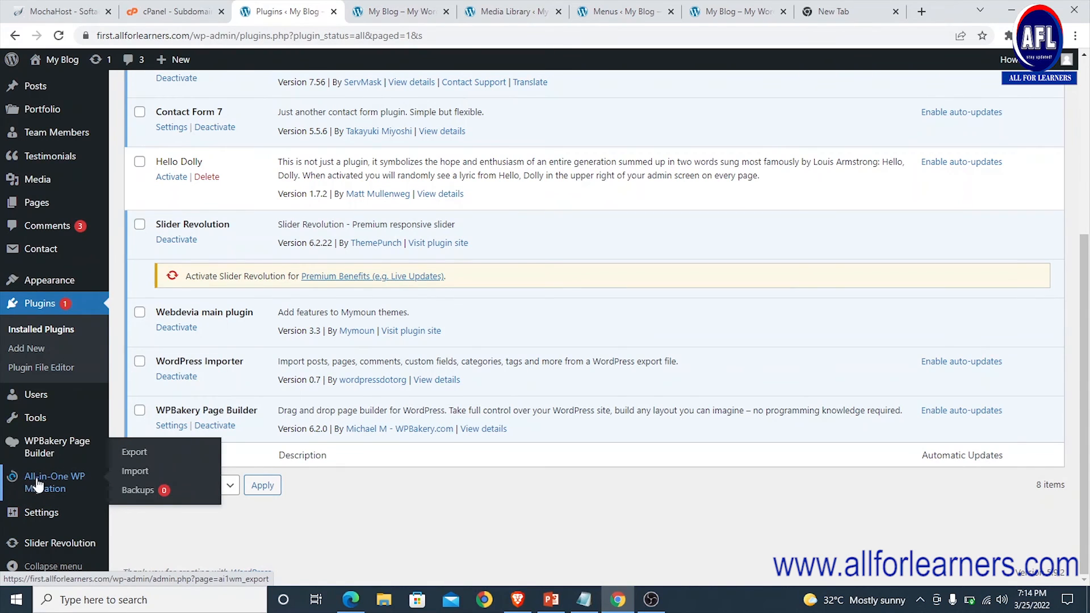
click(142, 476)
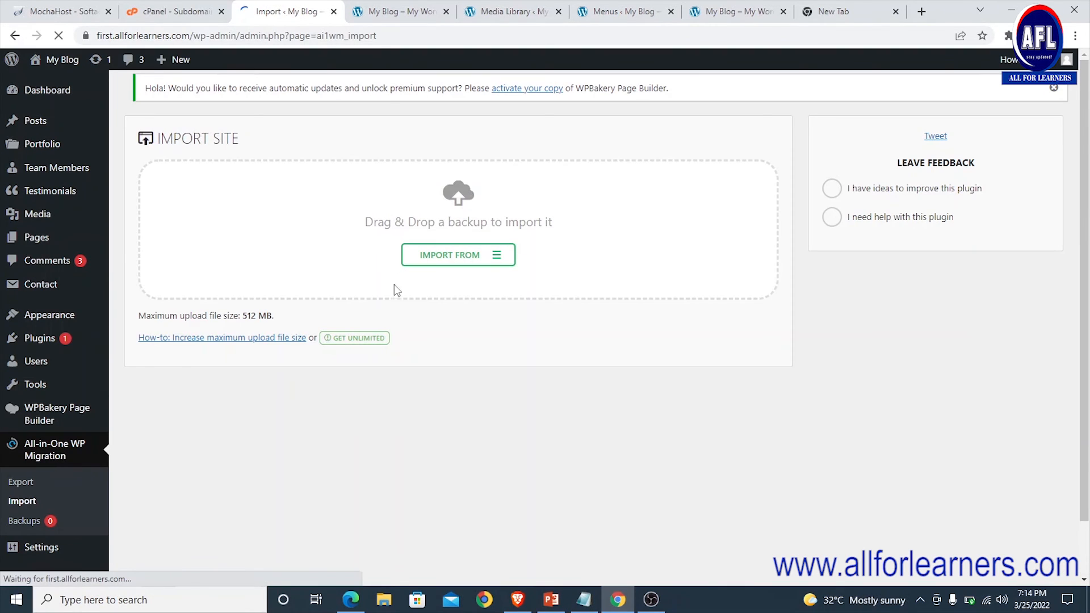
Choose File as the import source, look through the Downloads folder for a backup, and cancel the file selection
click(500, 258)
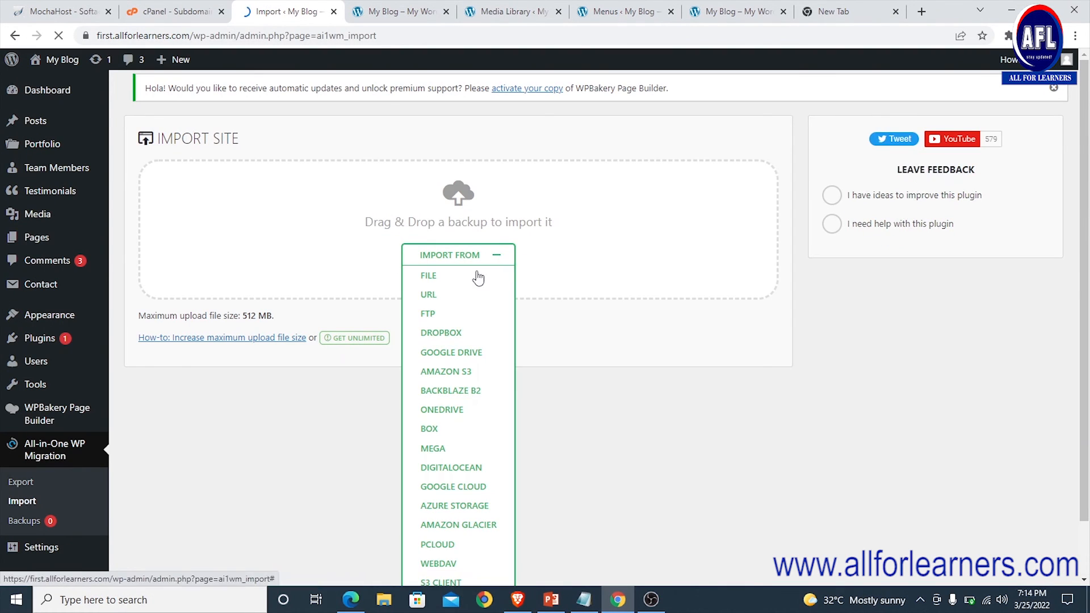
click(429, 277)
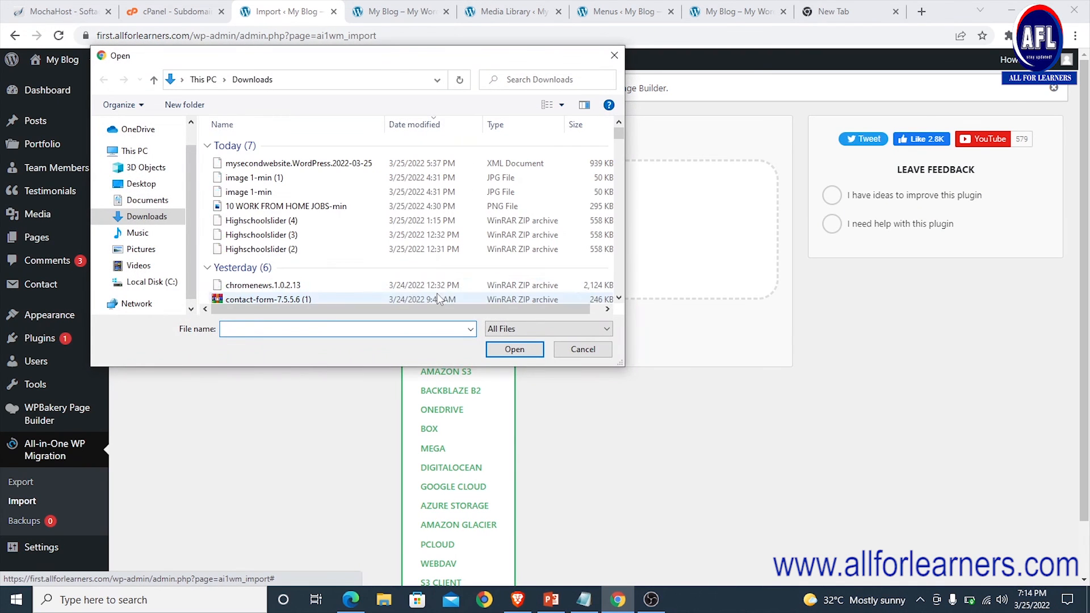
drag(191, 260, 187, 184)
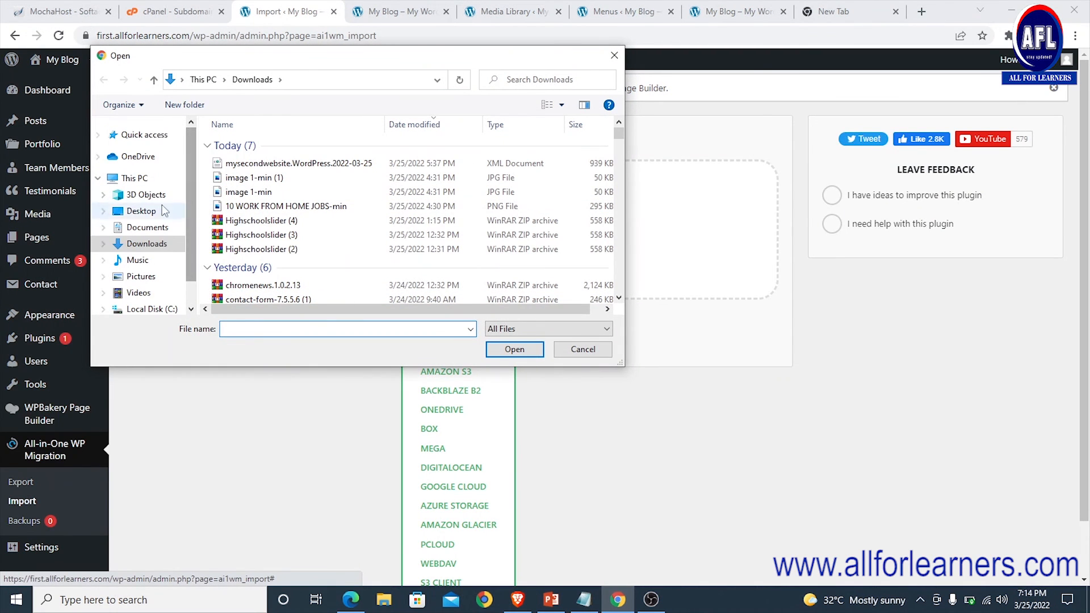
click(138, 244)
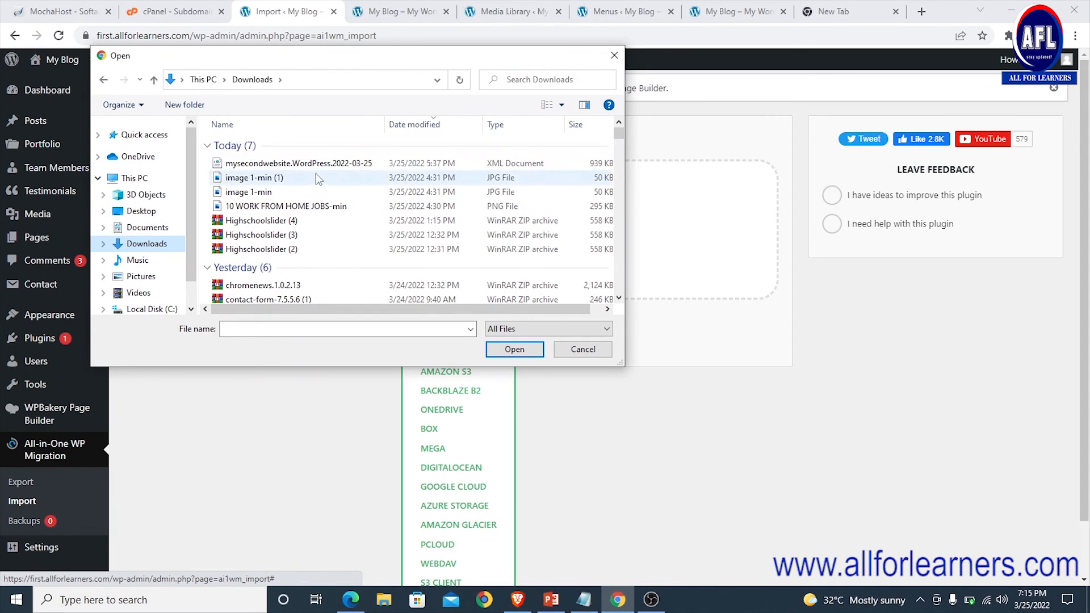
click(576, 350)
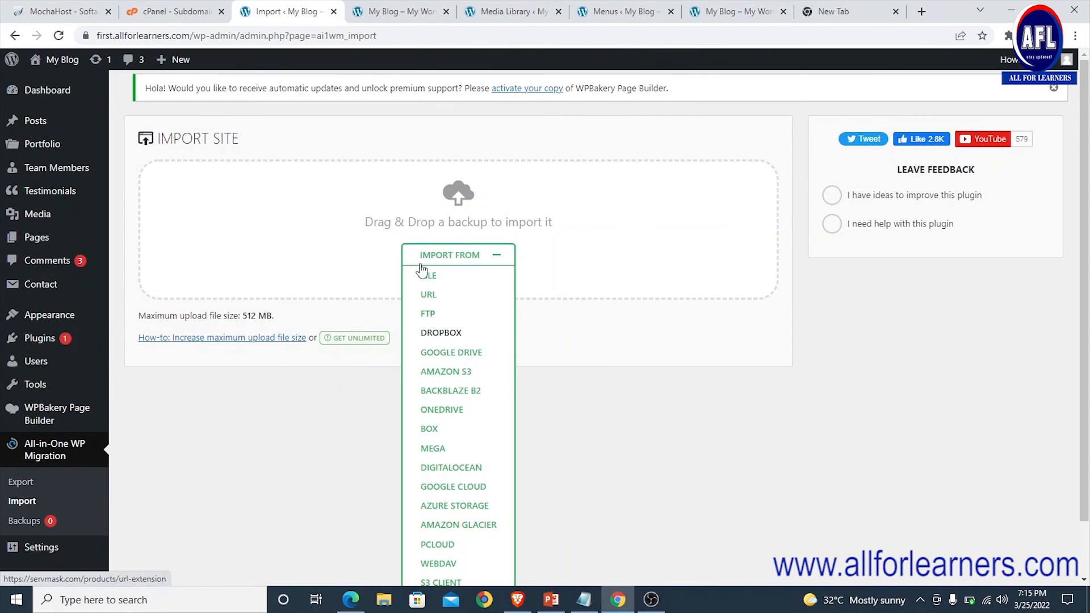
scroll(287, 197, down, 1)
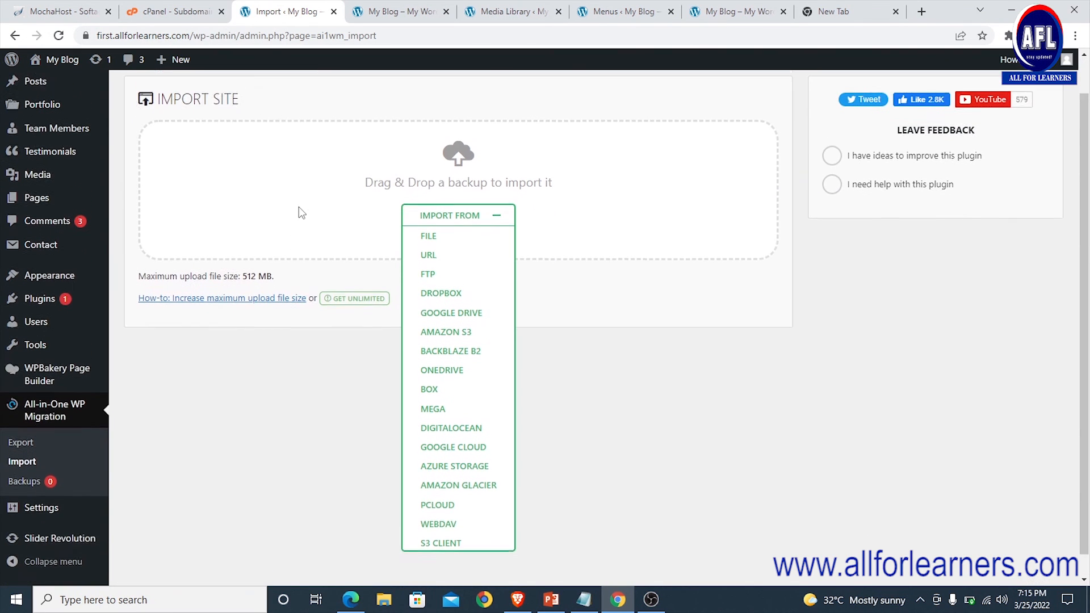
scroll(299, 210, up, 1)
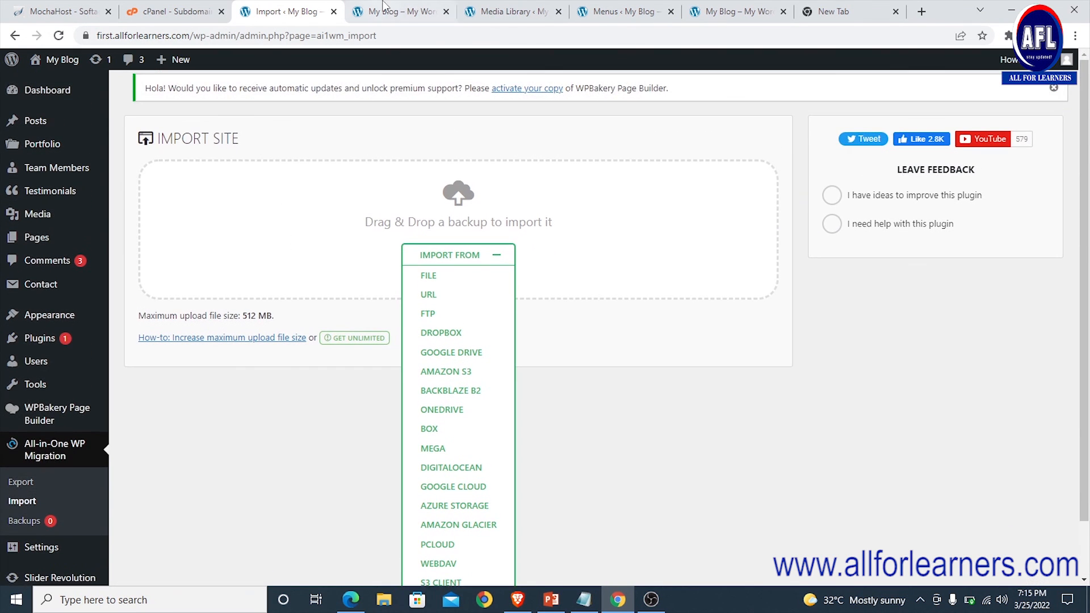
Switch to PowerPoint and clear the text highlight on the slide about importing designs to a live host
click(552, 599)
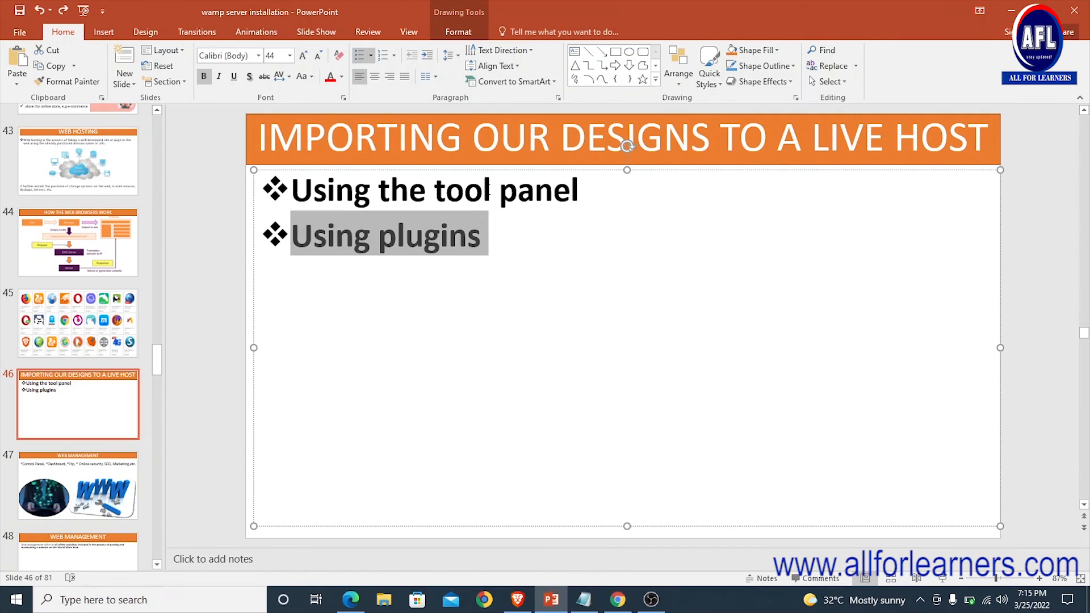
click(490, 191)
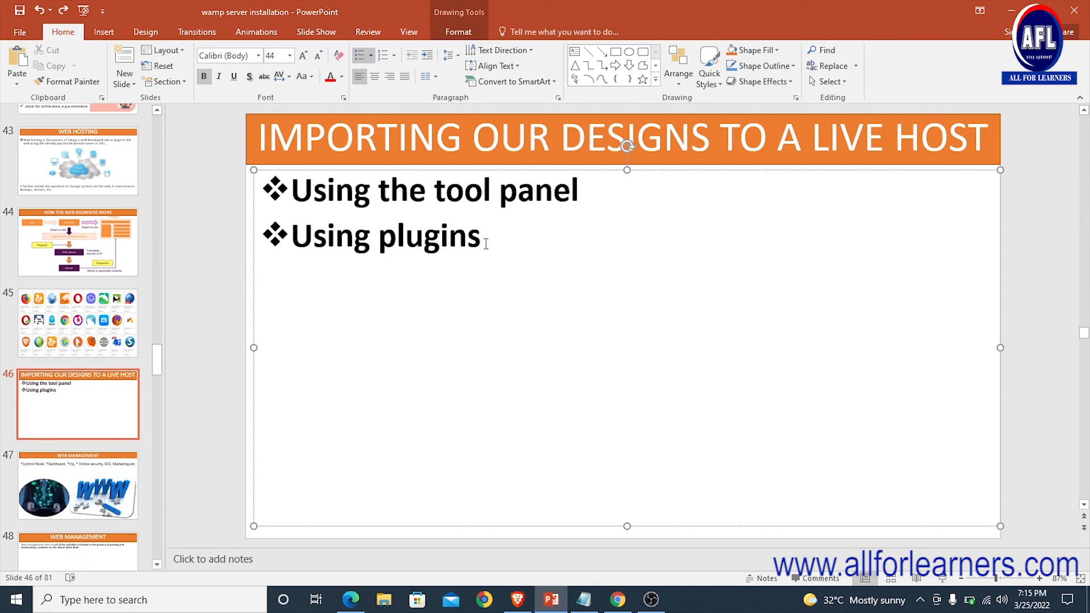